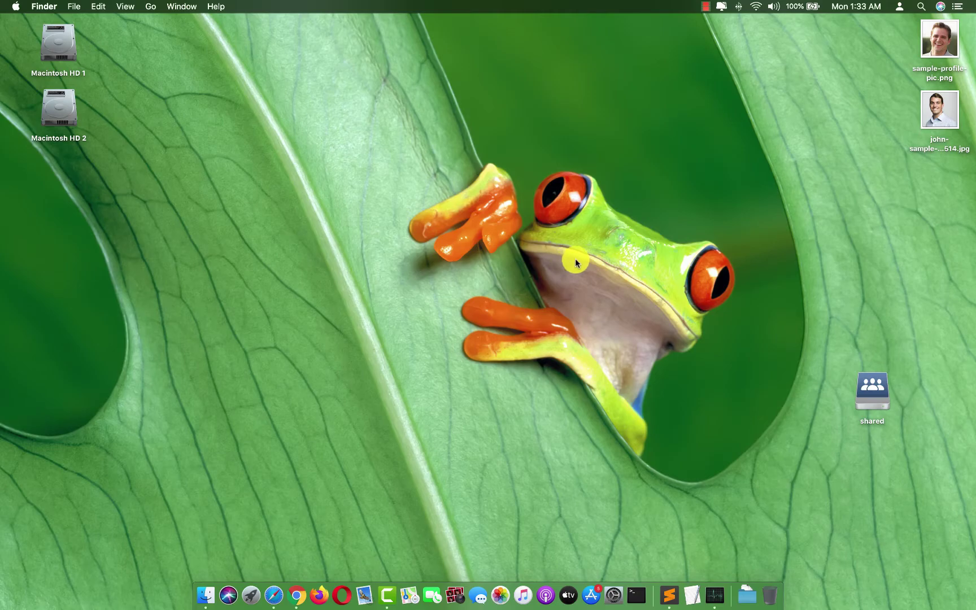
Step: Close DevTools in the browser and go from the dashboard to Installed Plugins
key(ctrl+Right)
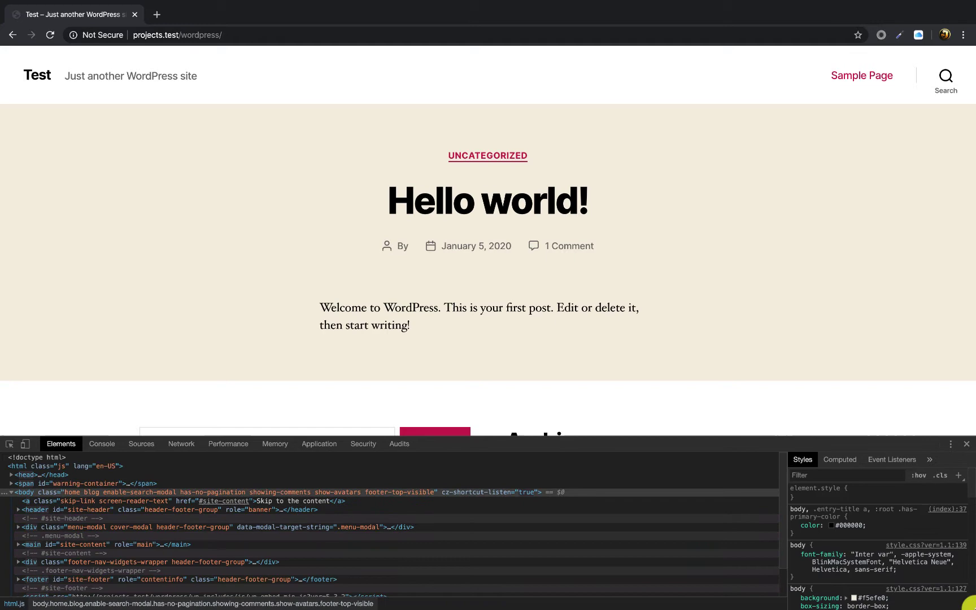
click(966, 444)
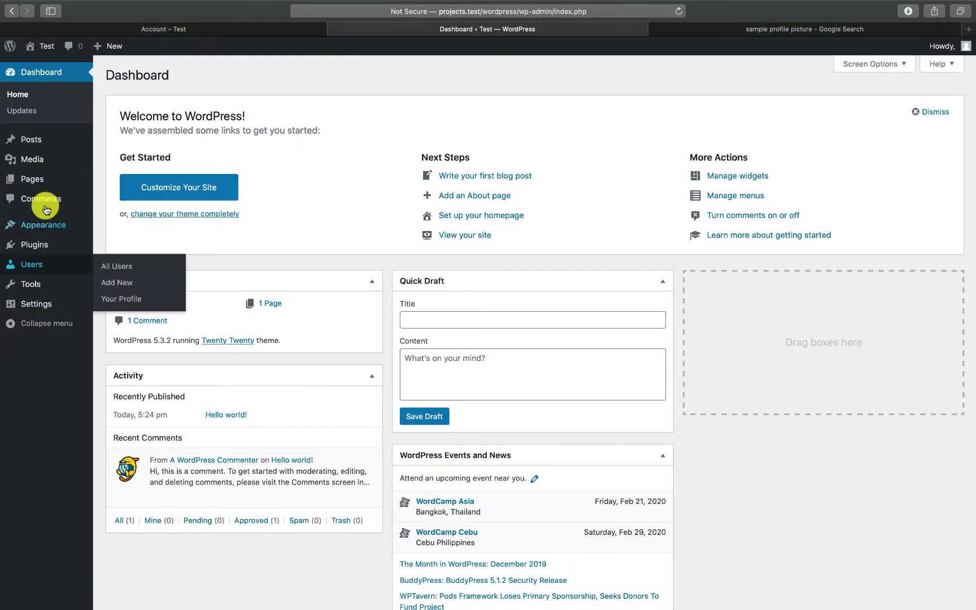
mouse_move(44, 224)
click(115, 226)
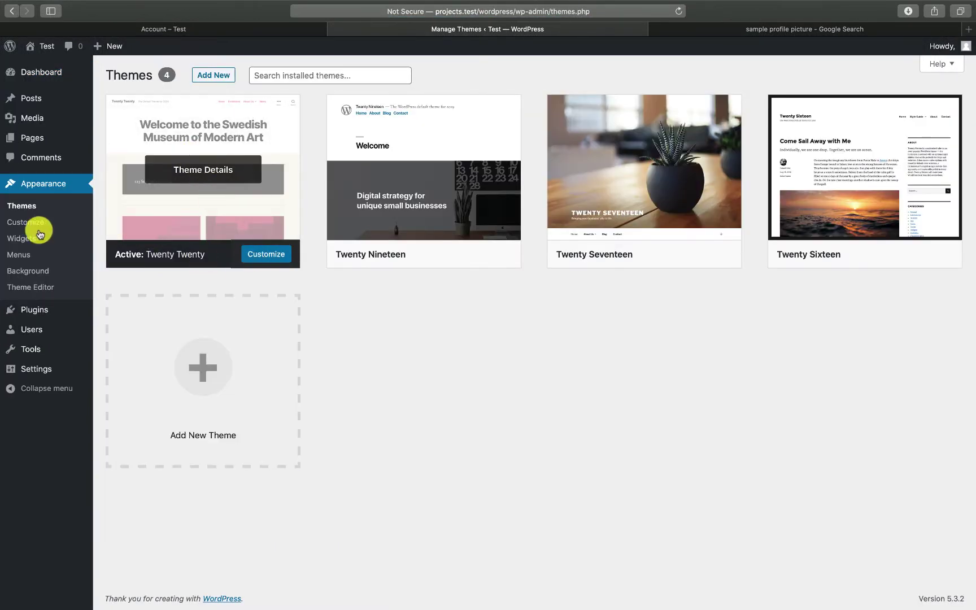
click(27, 75)
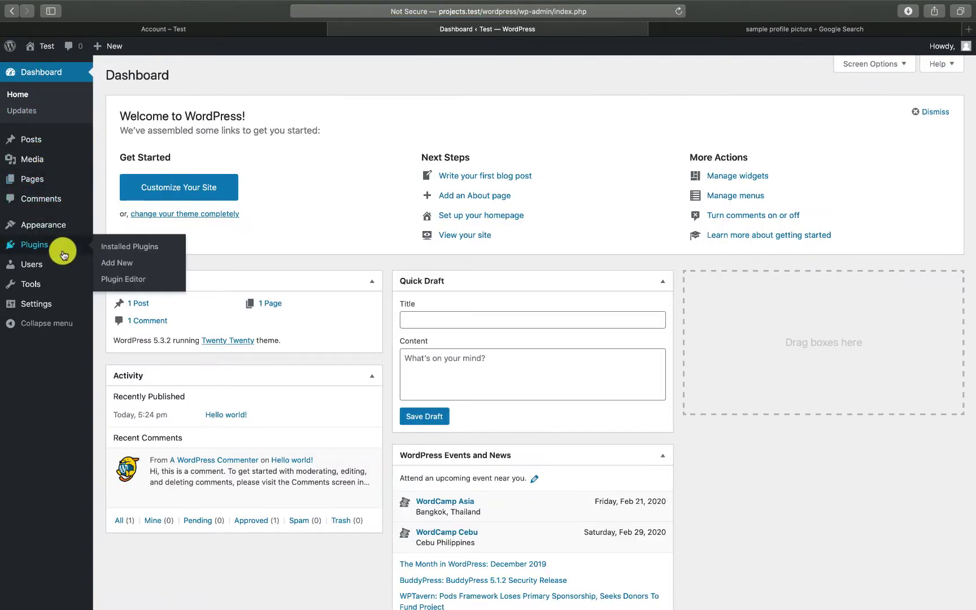
click(113, 249)
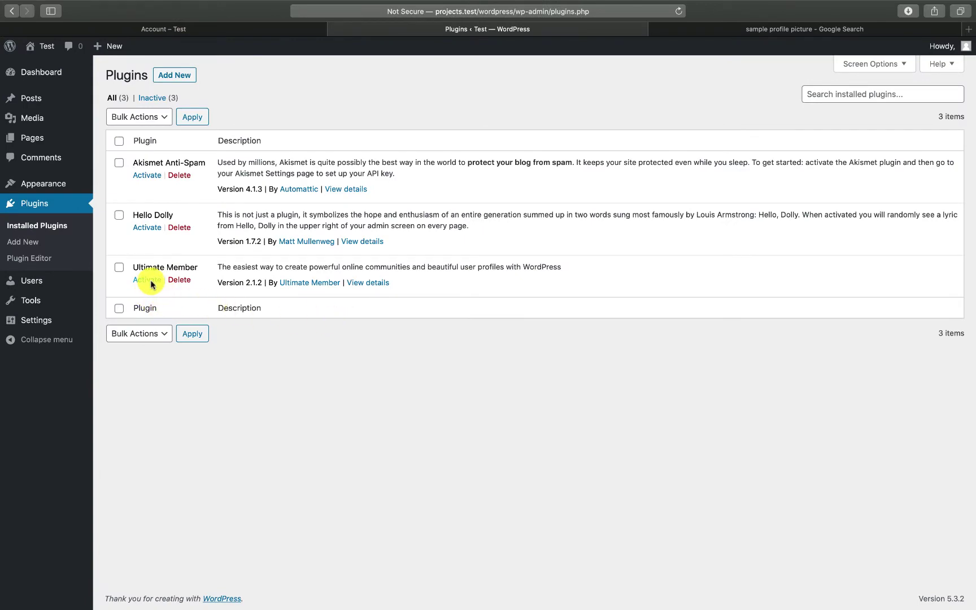
Step: Activate Ultimate Member, create its required pages and save the page assignments
click(148, 280)
click(145, 121)
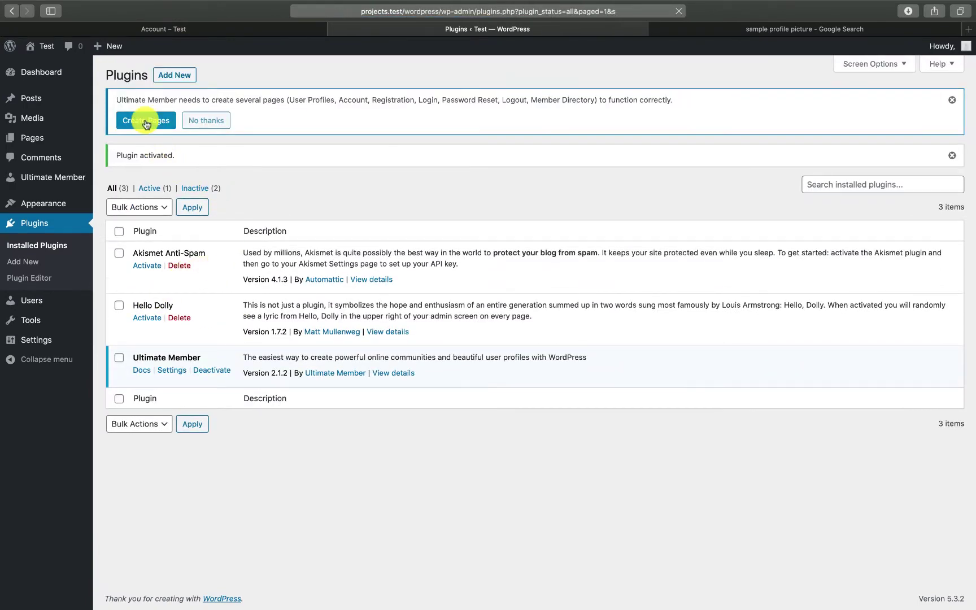
click(132, 403)
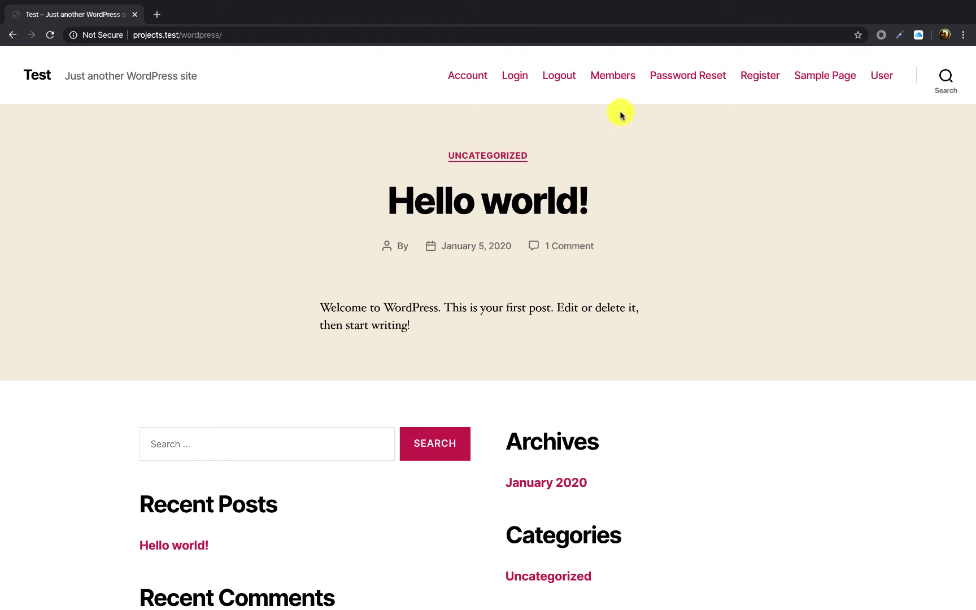
Step: View the site's new Register page, then return to the WordPress admin
click(757, 75)
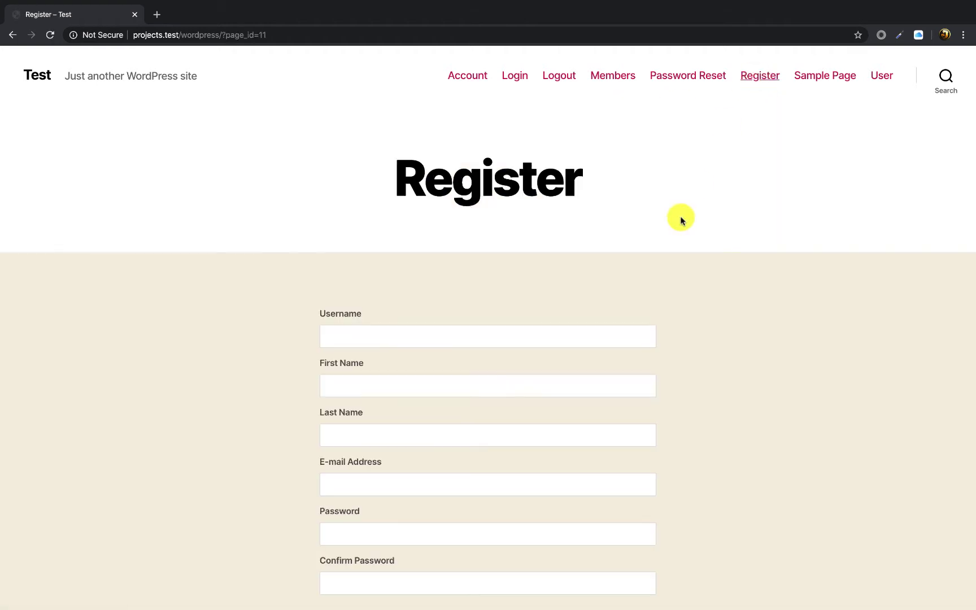
scroll(681, 221, down, 5)
scroll(681, 221, up, 2)
scroll(681, 221, up, 1)
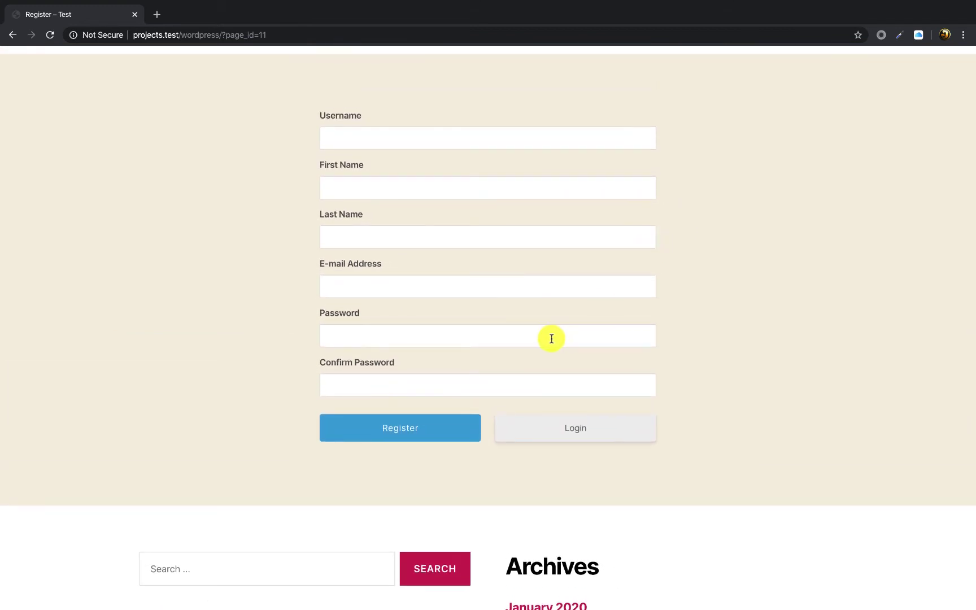
scroll(480, 246, up, 1)
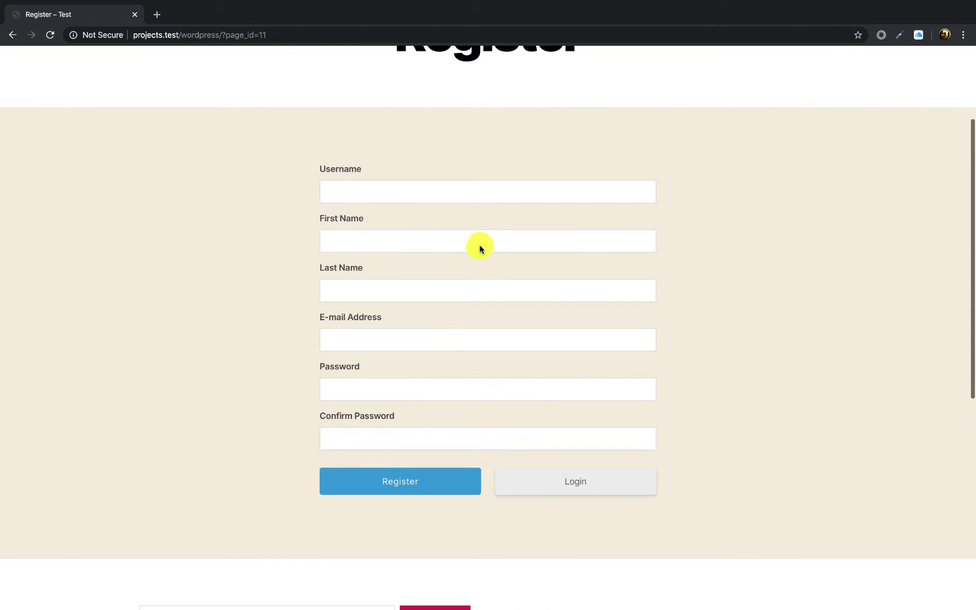
scroll(480, 247, down, 2)
scroll(479, 246, up, 1)
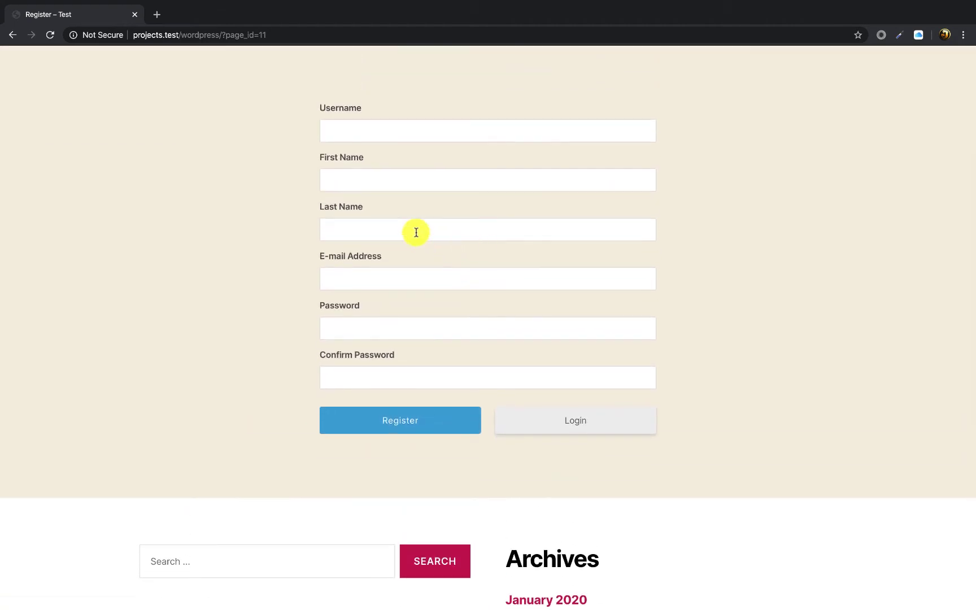
key(ctrl+Right)
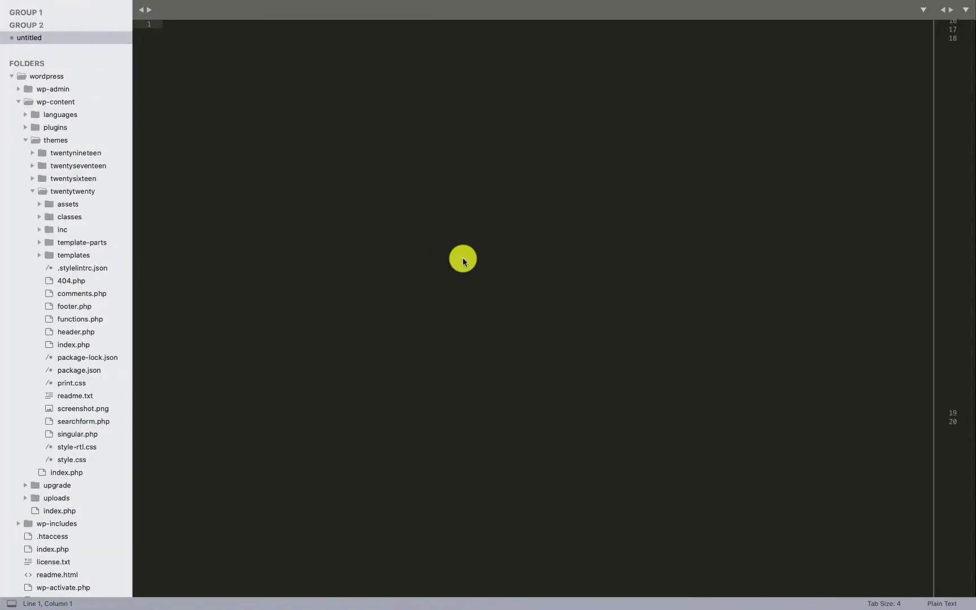
key(ctrl+Right)
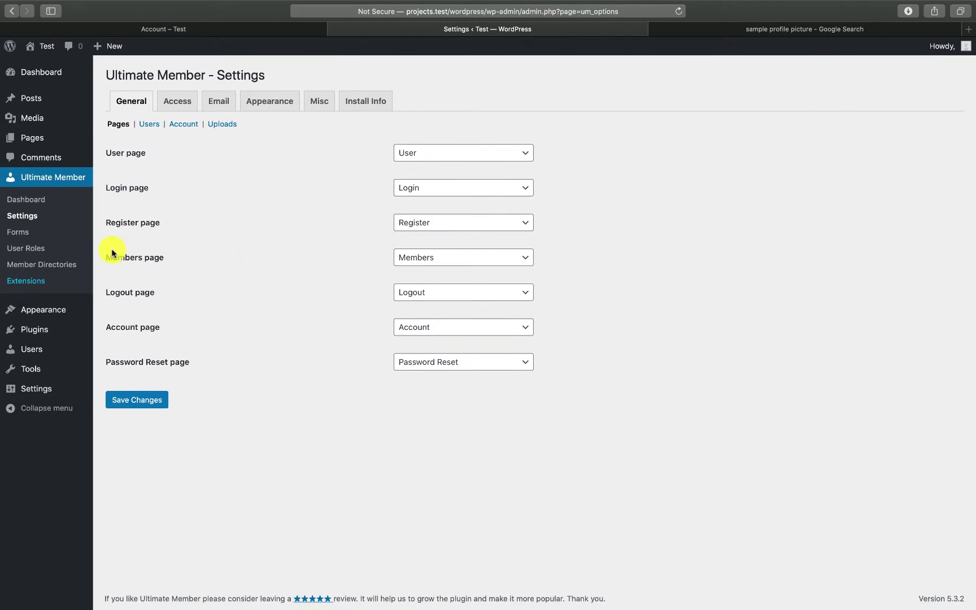
Step: Open the Default Registration form from Ultimate Member Forms and select the page address
click(31, 235)
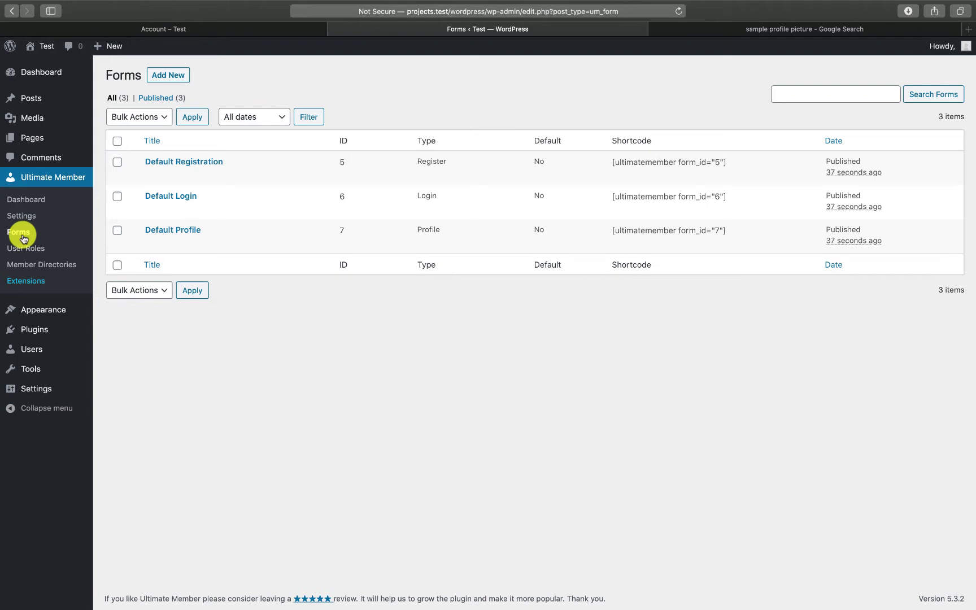
mouse_move(184, 165)
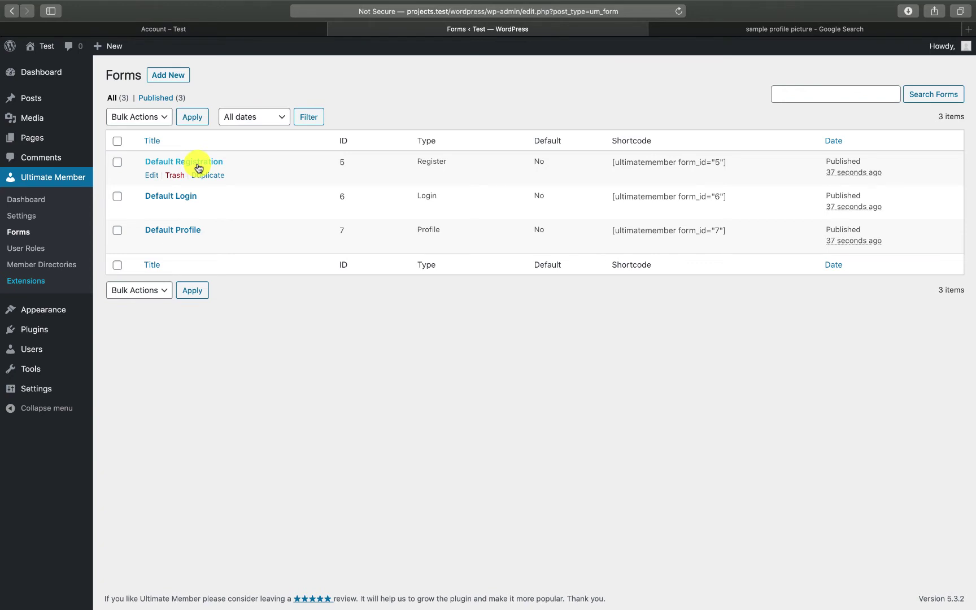
click(198, 168)
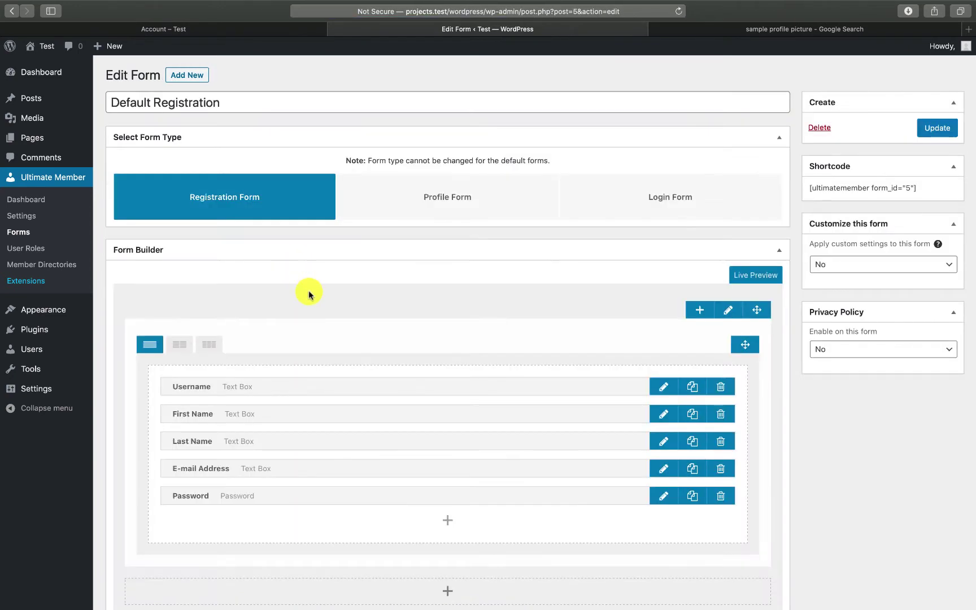
scroll(353, 324, down, 1)
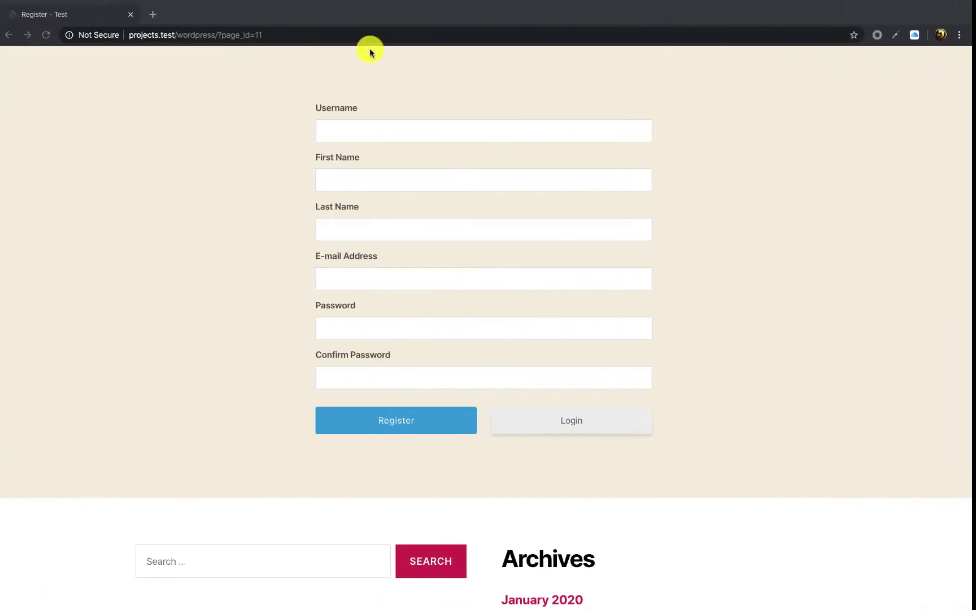
click(254, 34)
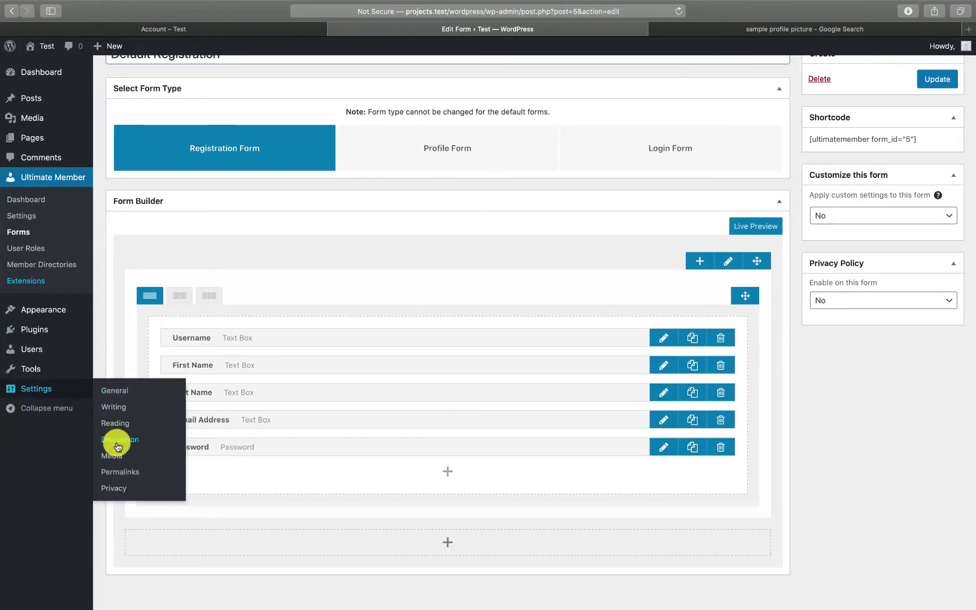
Step: Choose the Post name permalink structure and save it
click(124, 473)
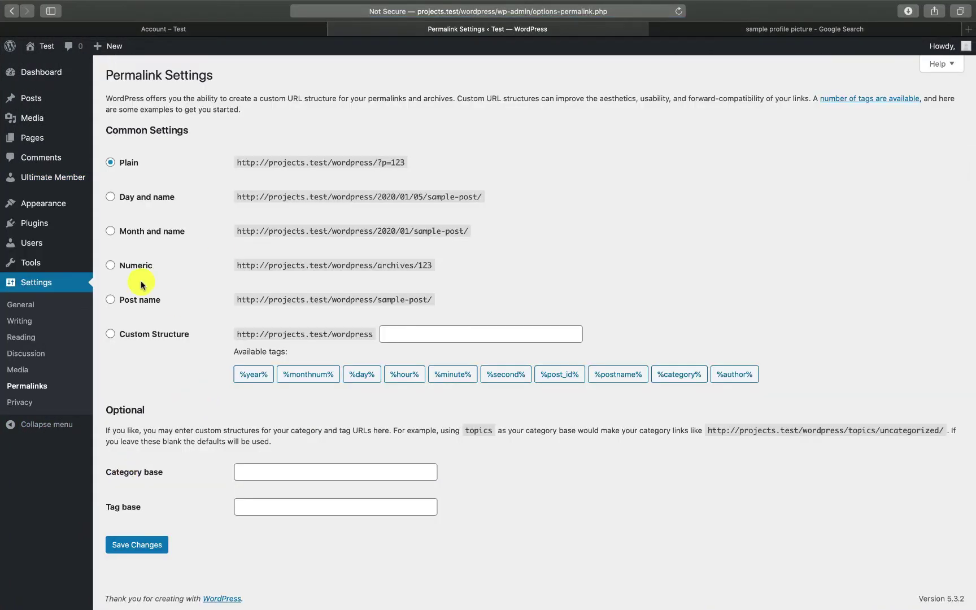
click(111, 300)
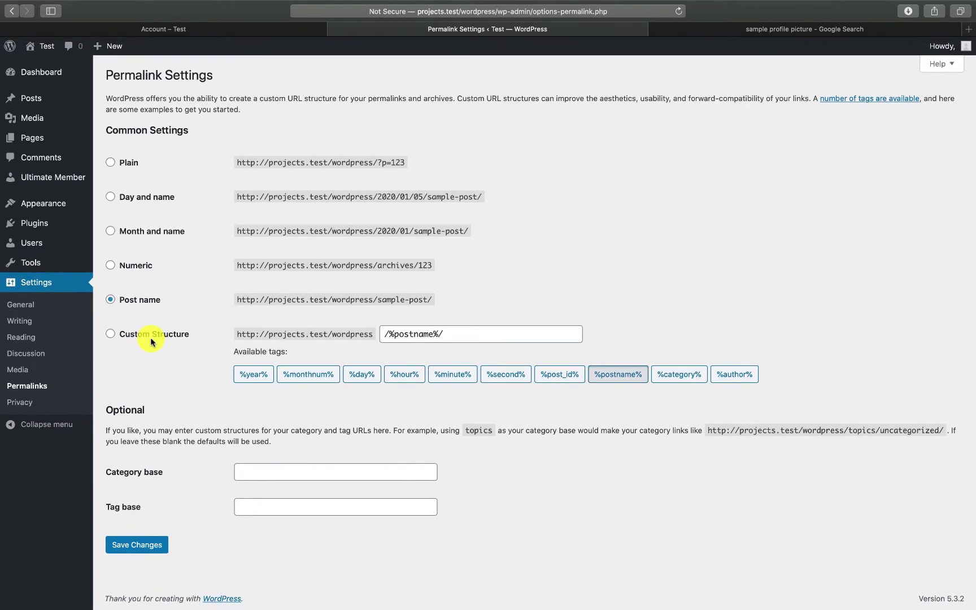
click(137, 545)
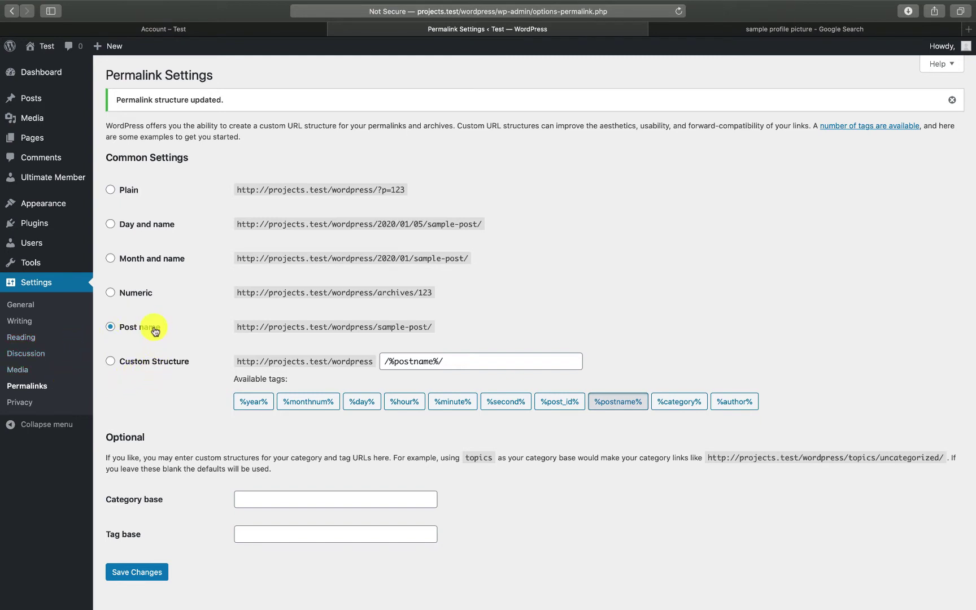
mouse_move(44, 202)
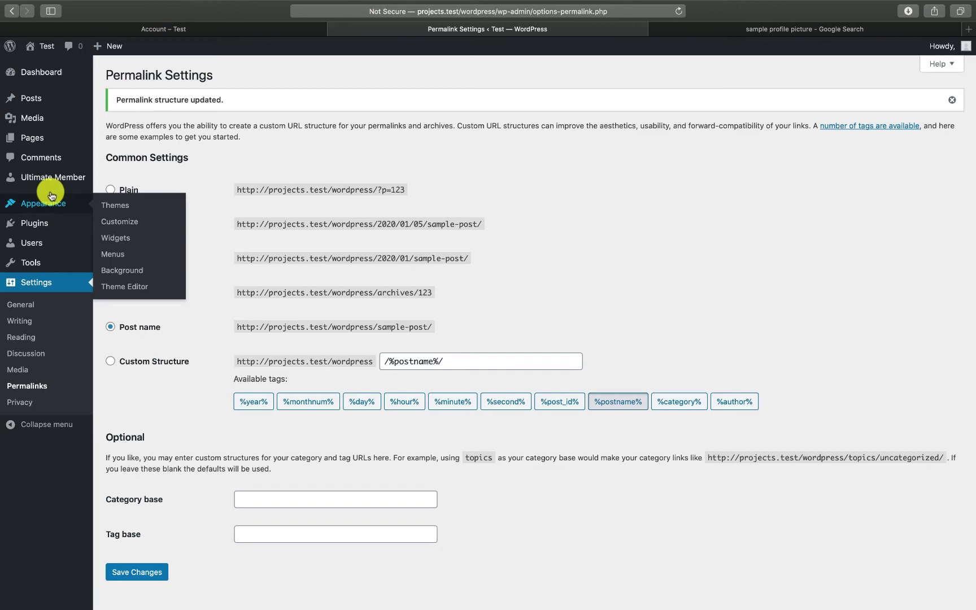
Step: Reopen the Default Registration form and start a new image upload field
mouse_move(53, 177)
click(118, 213)
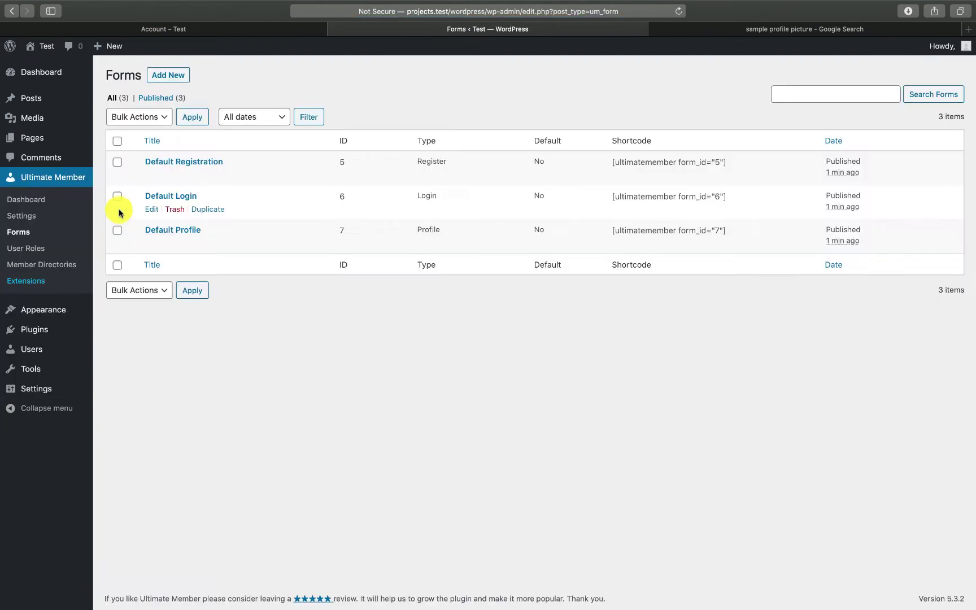
mouse_move(183, 164)
click(171, 165)
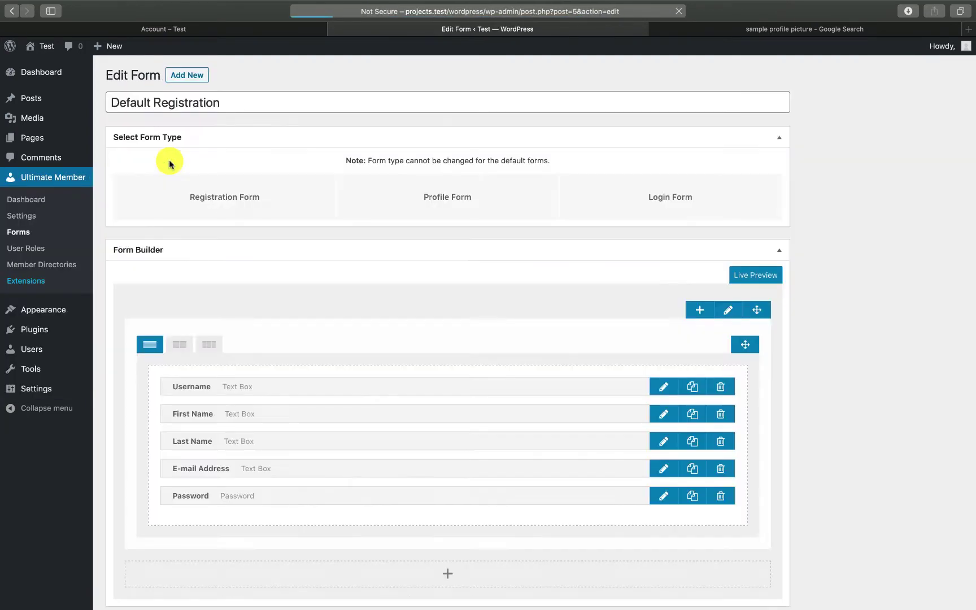
scroll(427, 351, down, 2)
scroll(447, 467, up, 2)
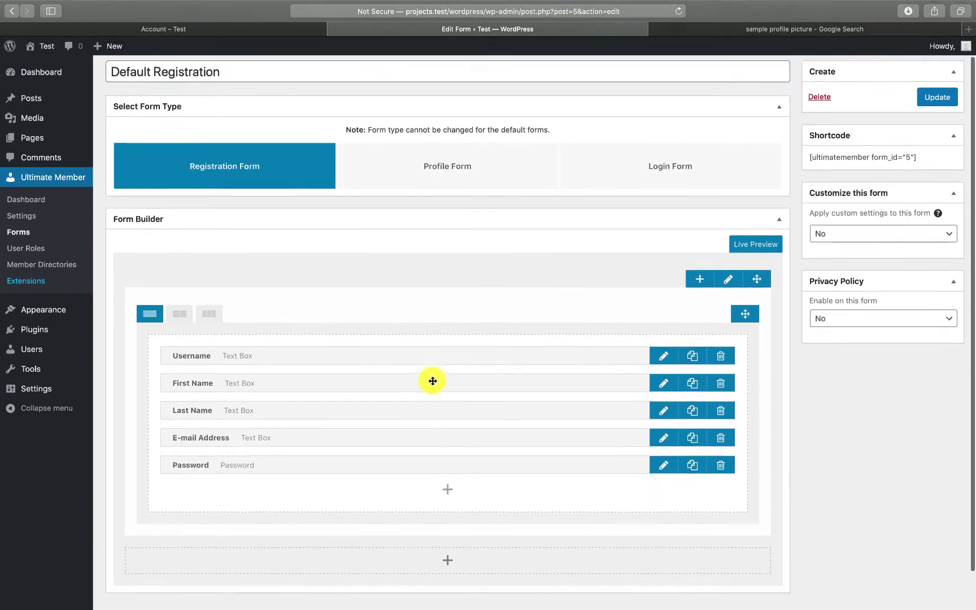
scroll(433, 382, down, 2)
click(448, 458)
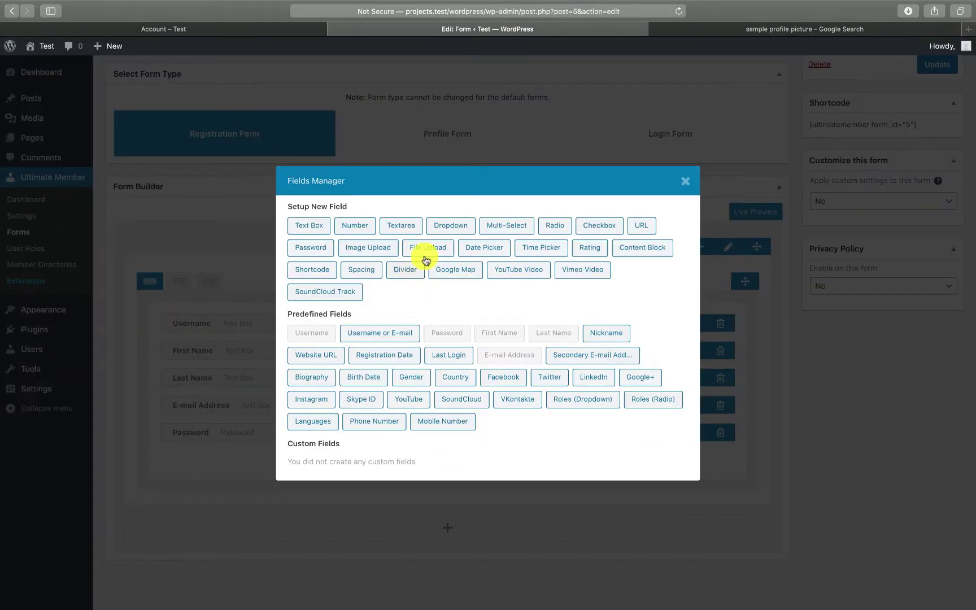
click(357, 249)
Step: Set the new field's title and label to 'Company Logo'
click(316, 197)
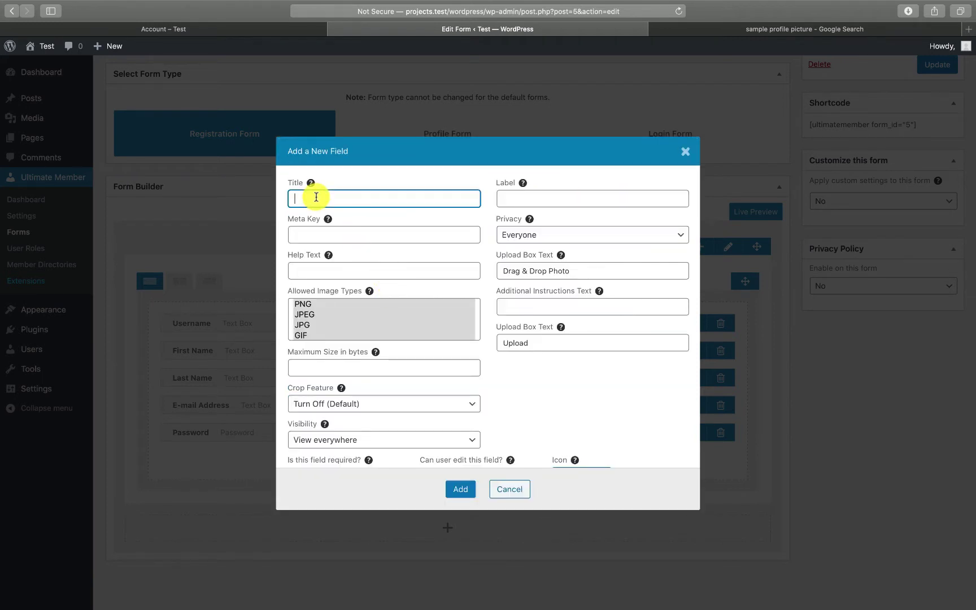
text(Cover)
key(BackSpace)
key(BackSpace)
key(BackSpace)
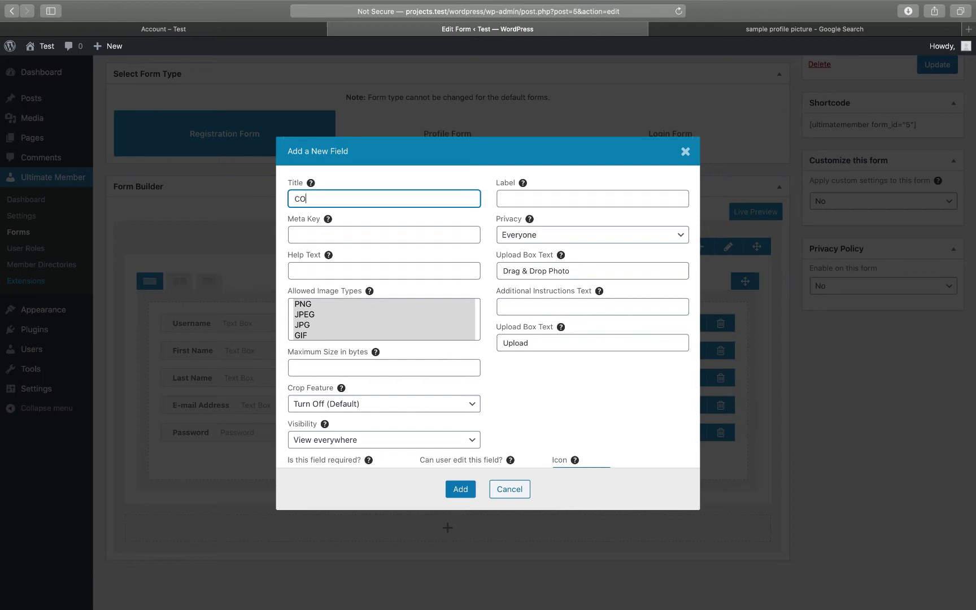
key(BackSpace)
key(BackSpace)
text(Log)
triple_click(316, 197)
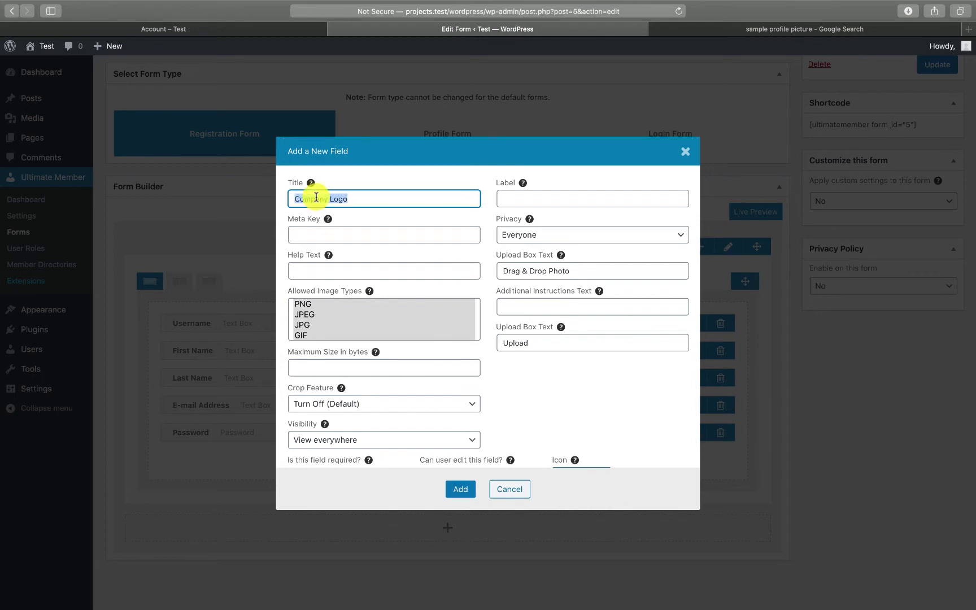
key(ctrl+c)
click(523, 199)
key(ctrl+v)
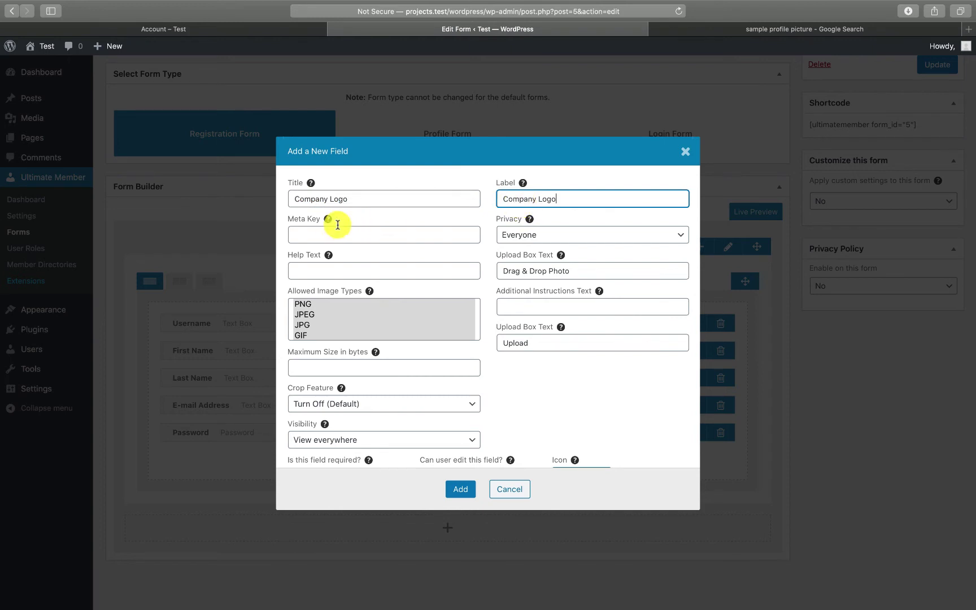
Step: Give the field meta key company_logo, add it, and update the form
click(329, 229)
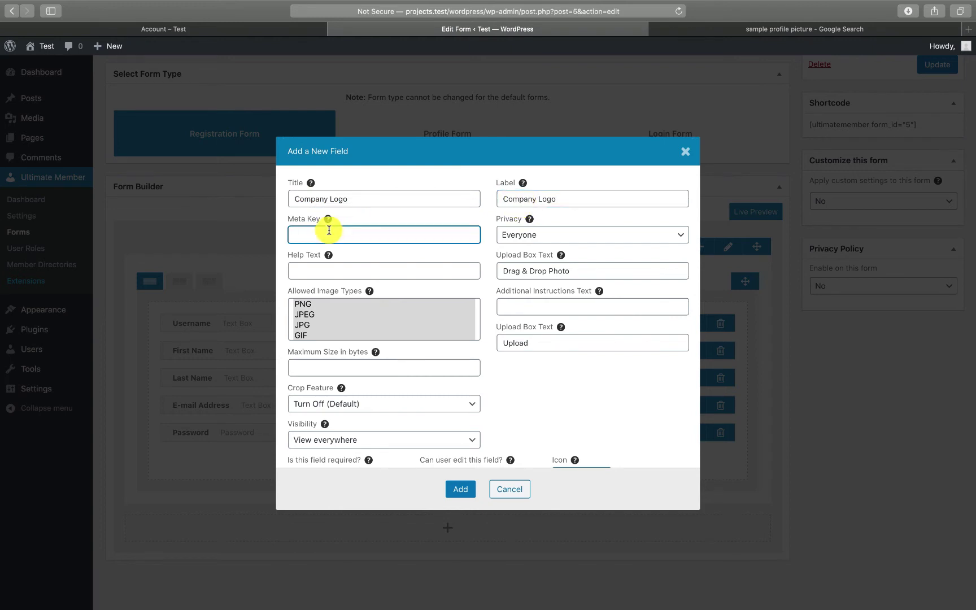
text(company_logo)
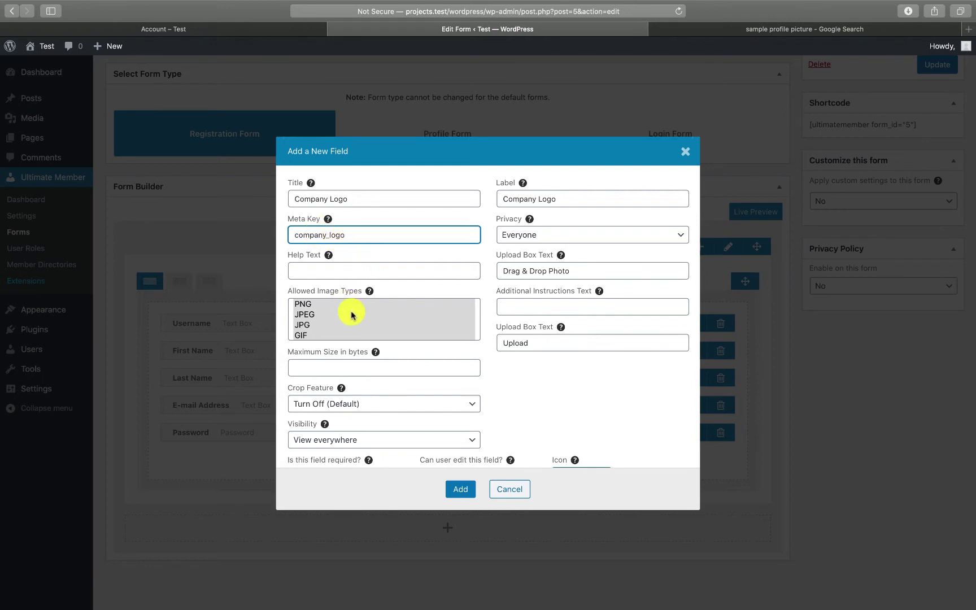
scroll(519, 359, down, 2)
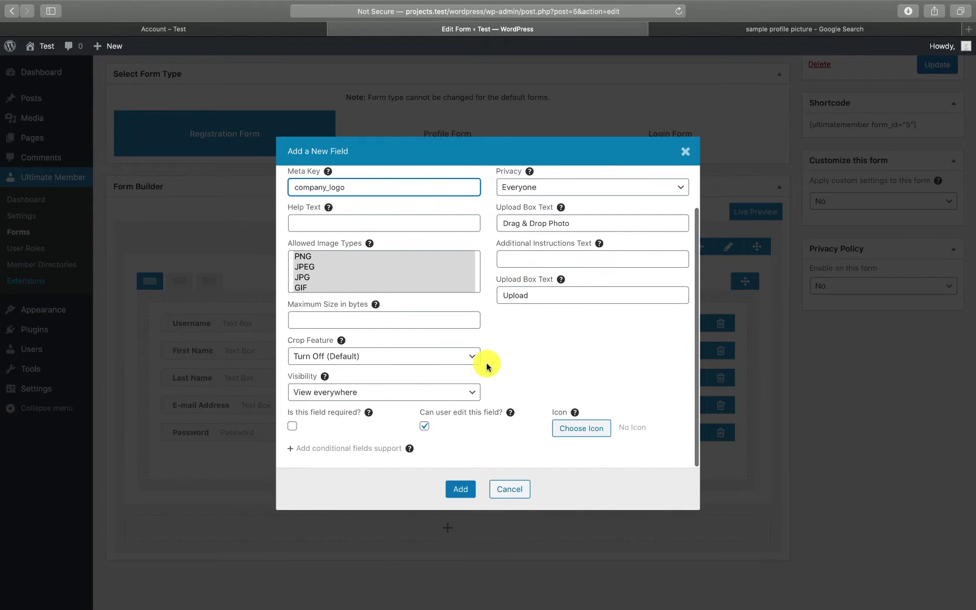
scroll(457, 441, up, 1)
scroll(457, 441, up, 2)
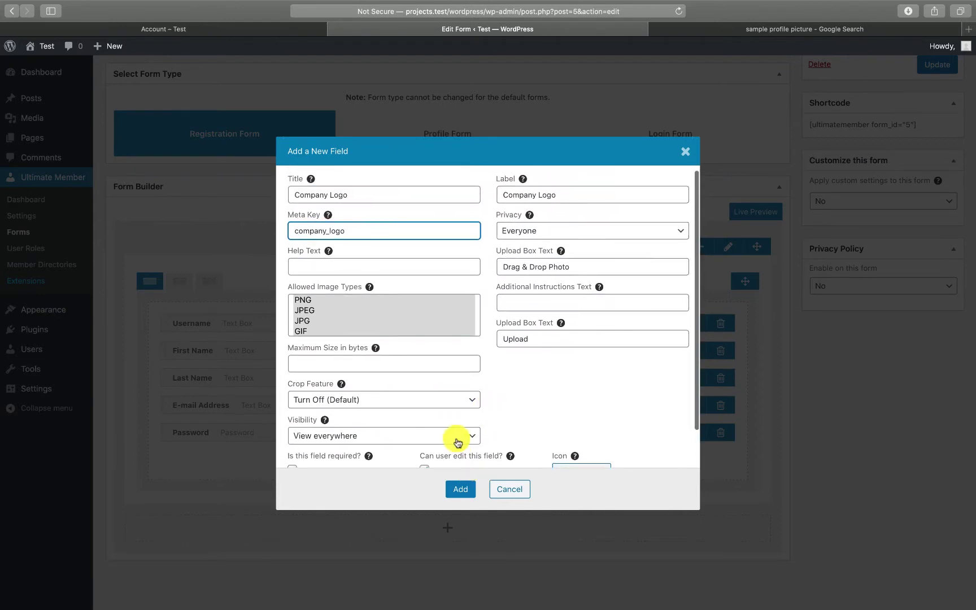
scroll(442, 434, down, 3)
click(460, 489)
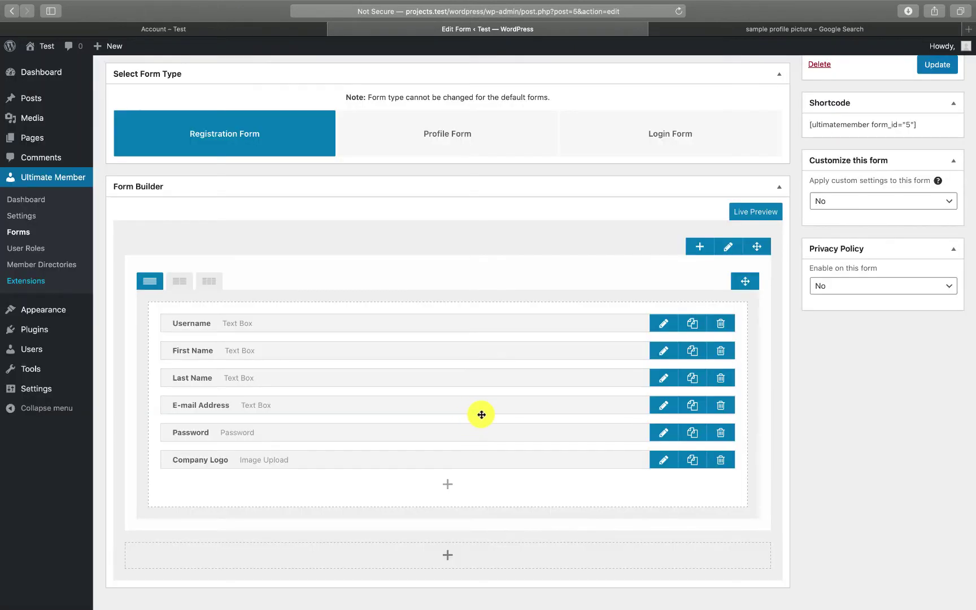
click(952, 64)
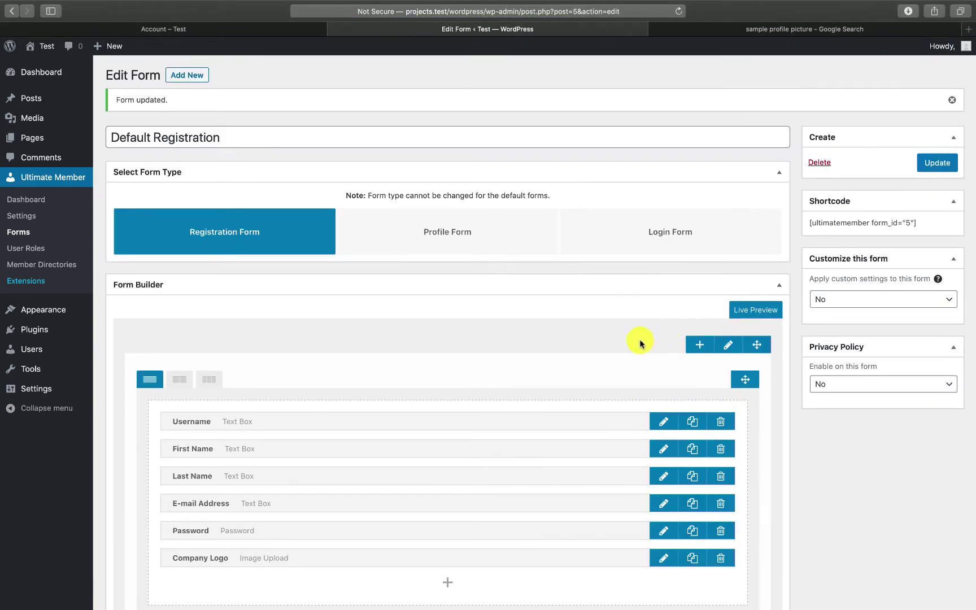
scroll(639, 343, down, 1)
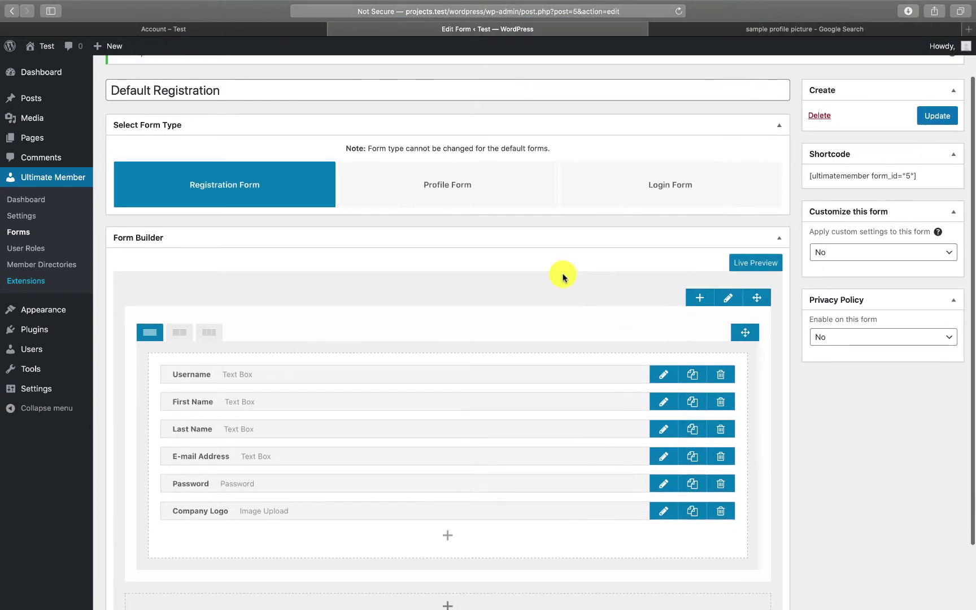
scroll(526, 287, down, 1)
Step: Enter a username on the Register page
key(ctrl+Left)
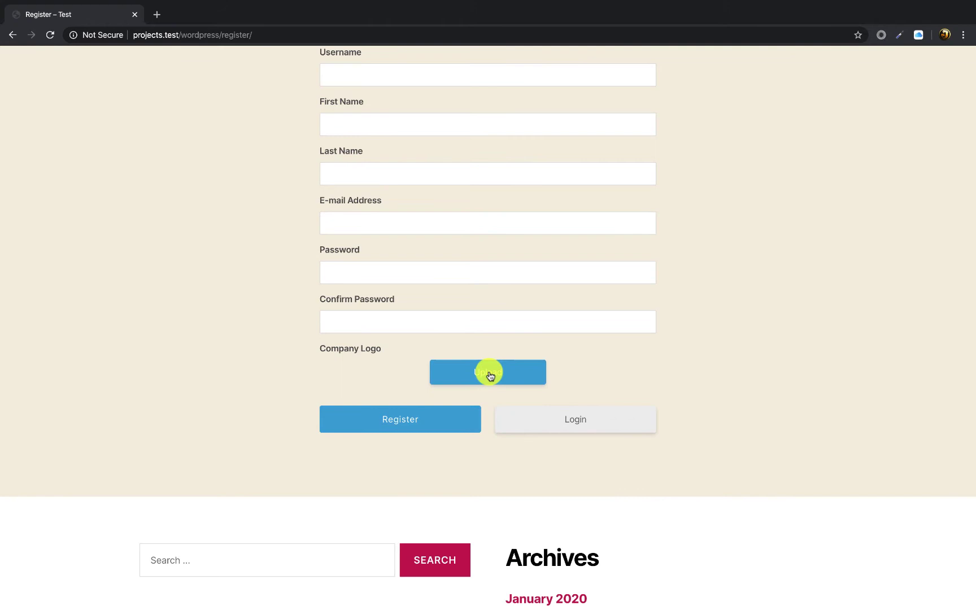
triple_click(335, 353)
click(270, 355)
scroll(268, 356, up, 2)
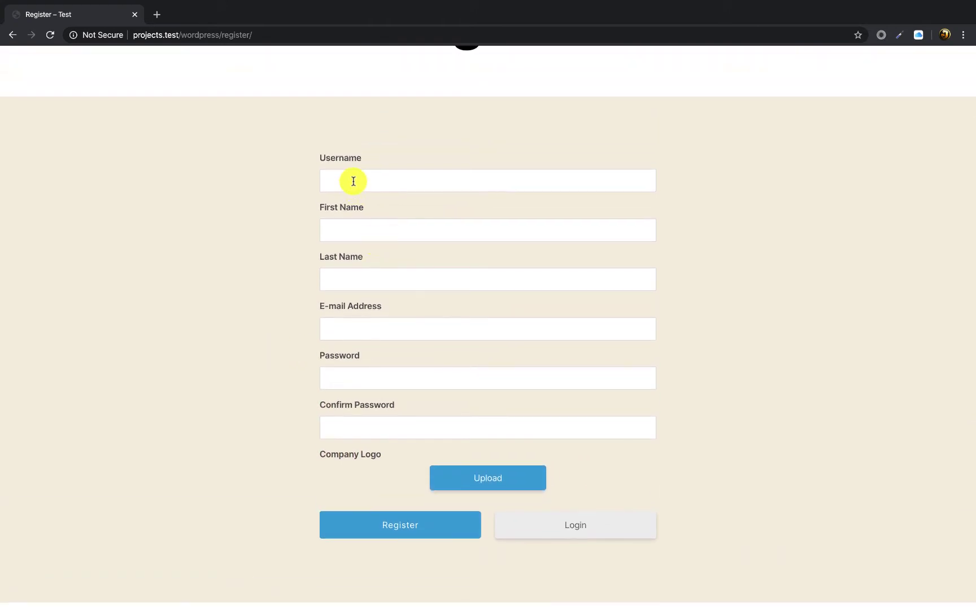
click(373, 180)
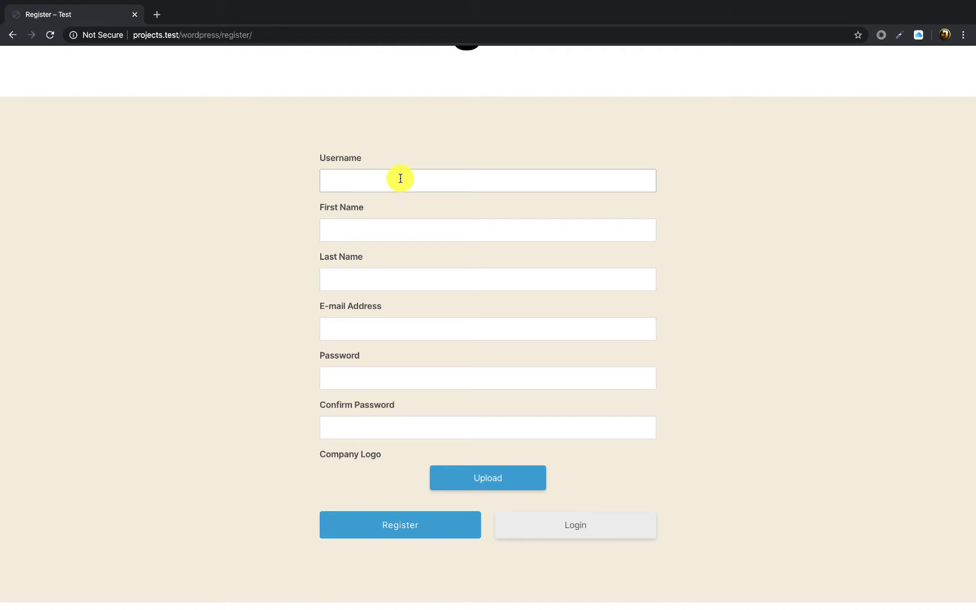
text(J)
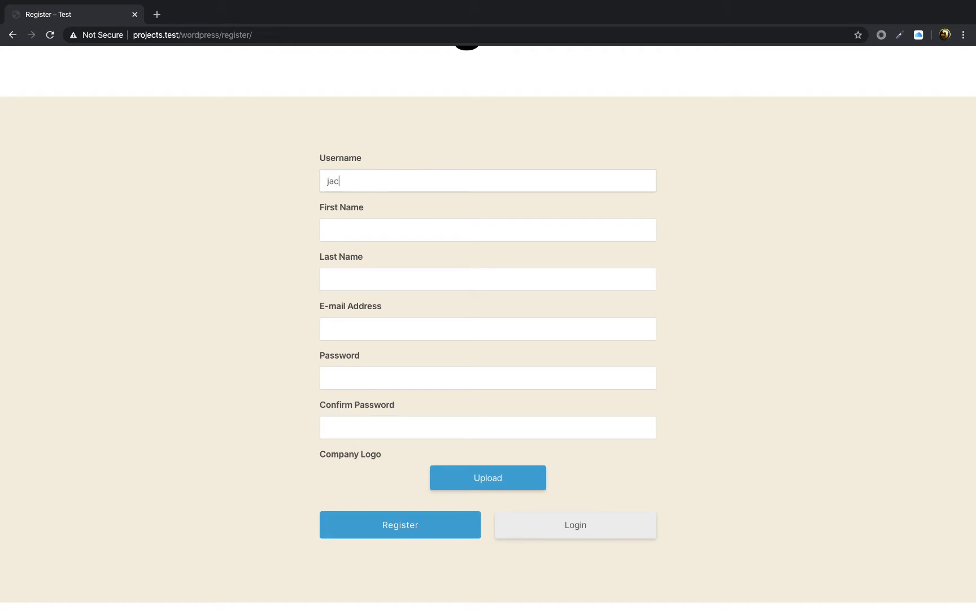
text(k)
key(Tab)
text(ack)
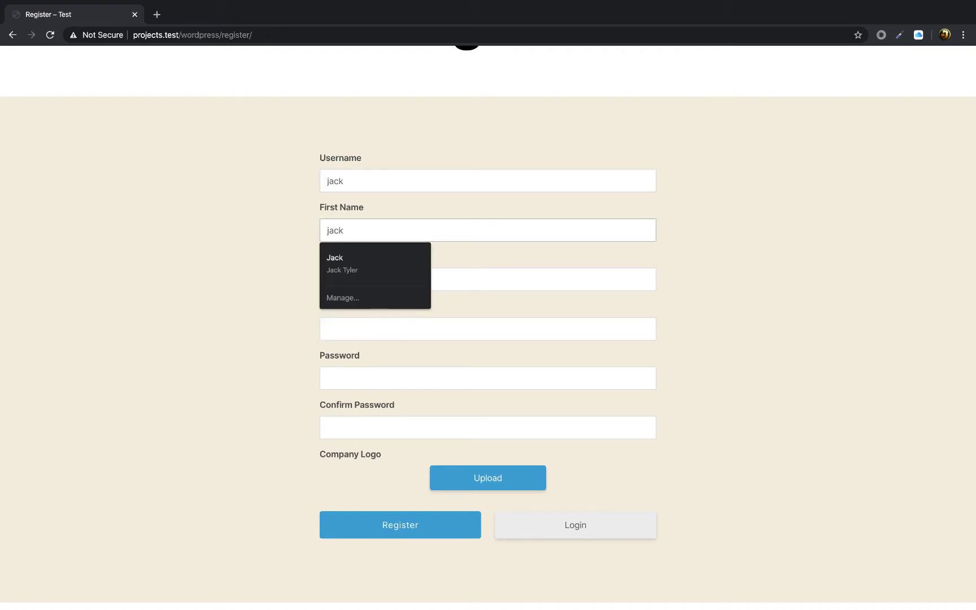
Step: Accept the autofilled first and last name and retype the e-mail address
key(Down)
key(Return)
key(Tab)
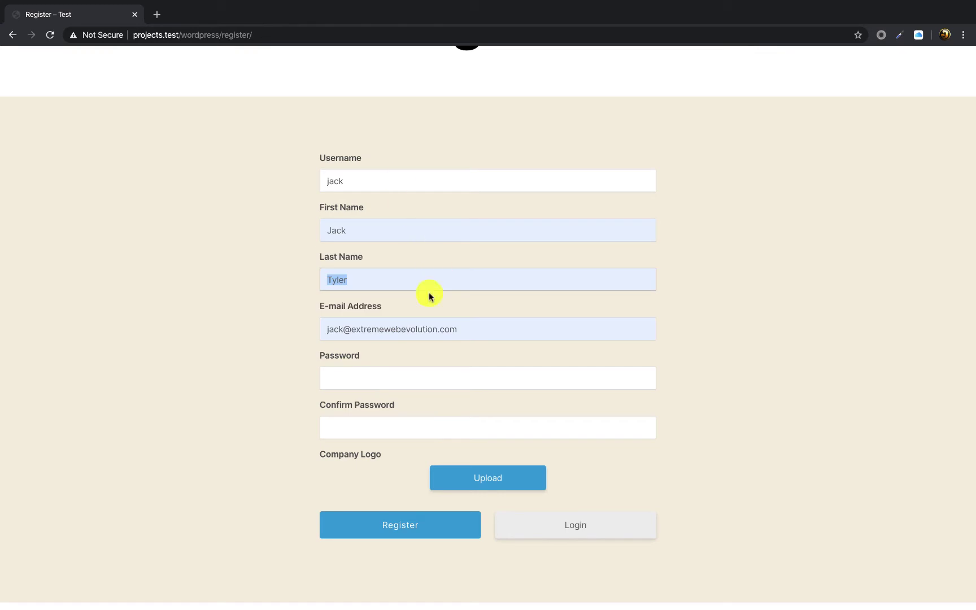
triple_click(416, 330)
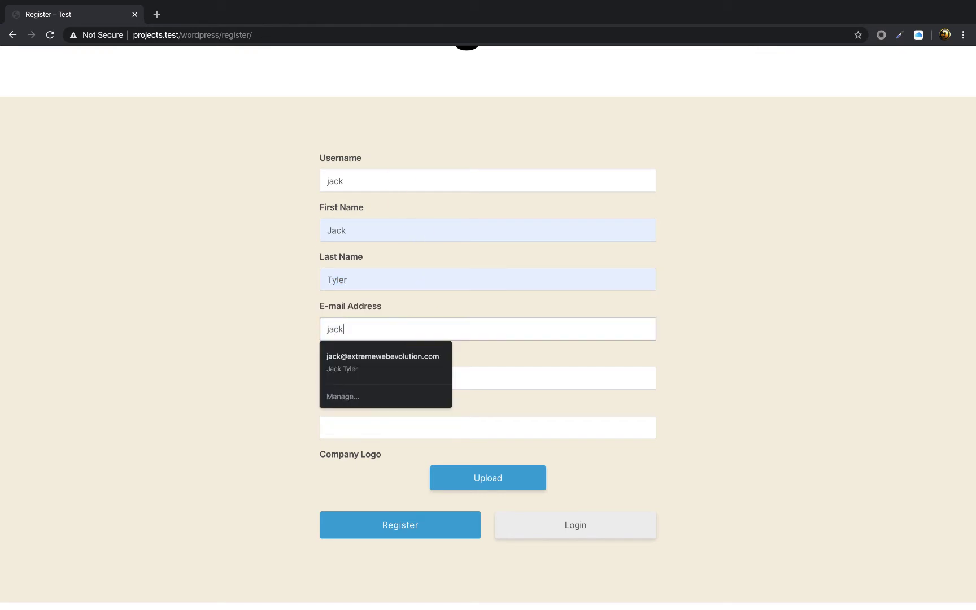
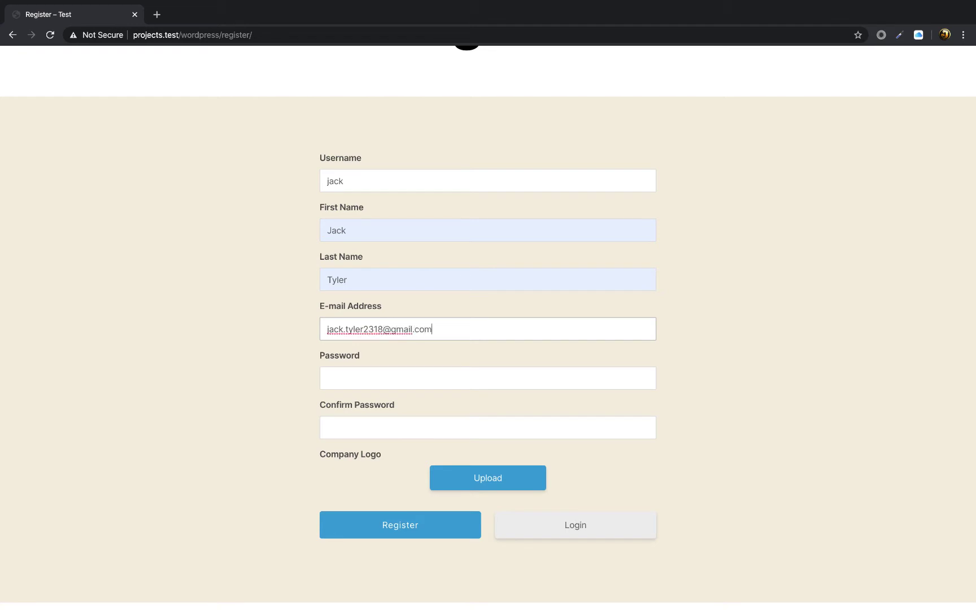
key(Tab)
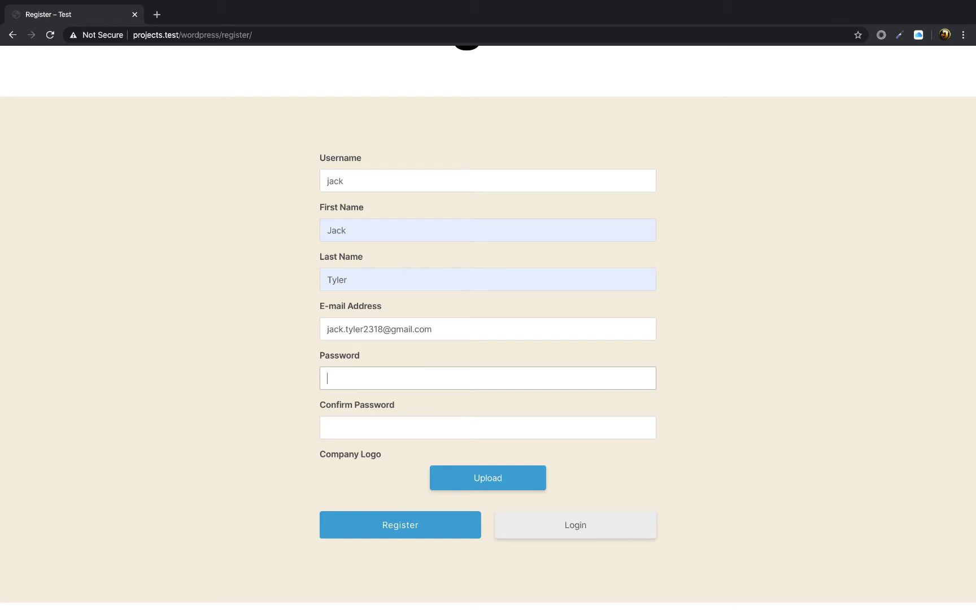
text(pass)
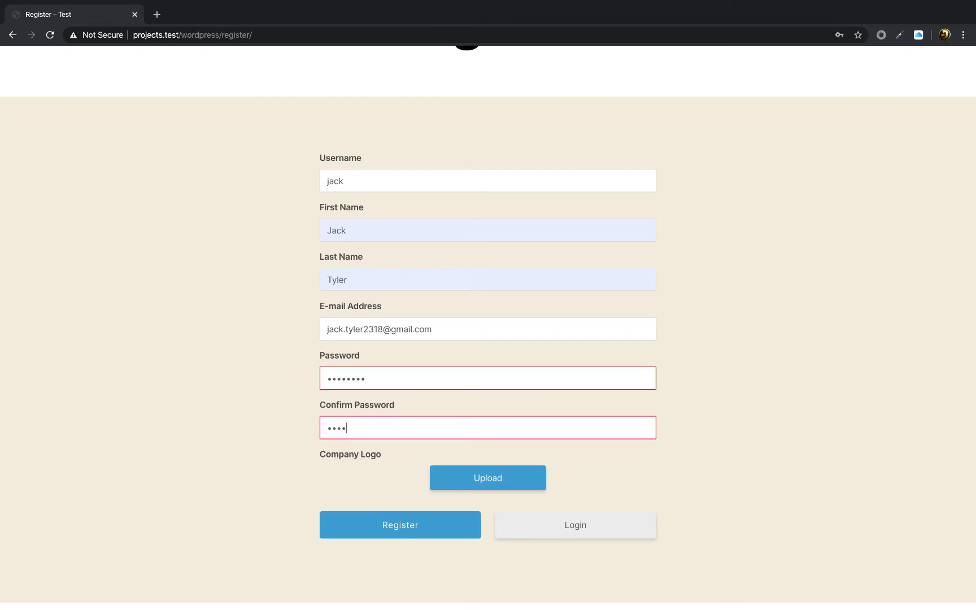
text(word)
Step: Upload sample-profile-pic.png as the Company Logo and submit the registration
click(463, 477)
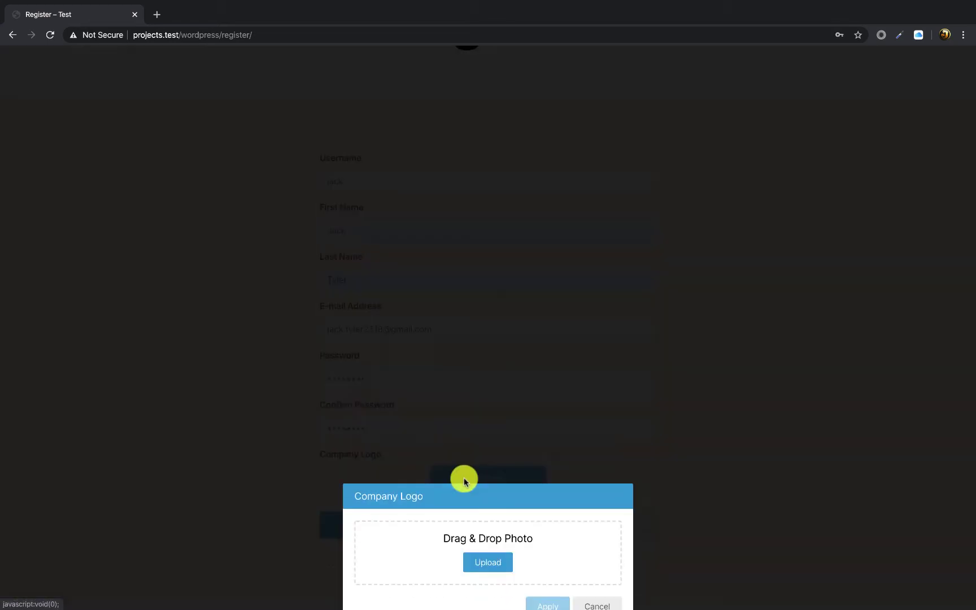
click(480, 333)
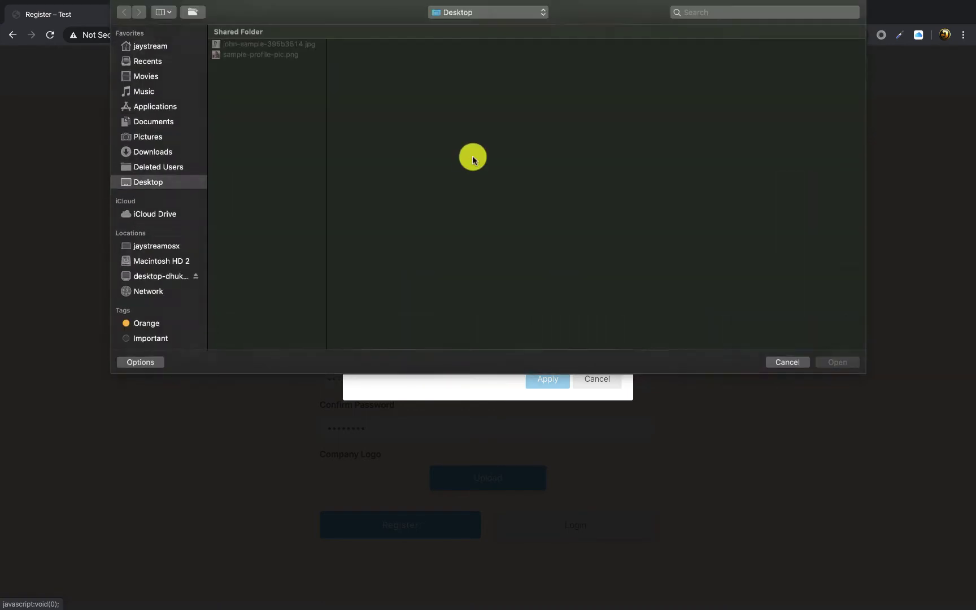
click(244, 54)
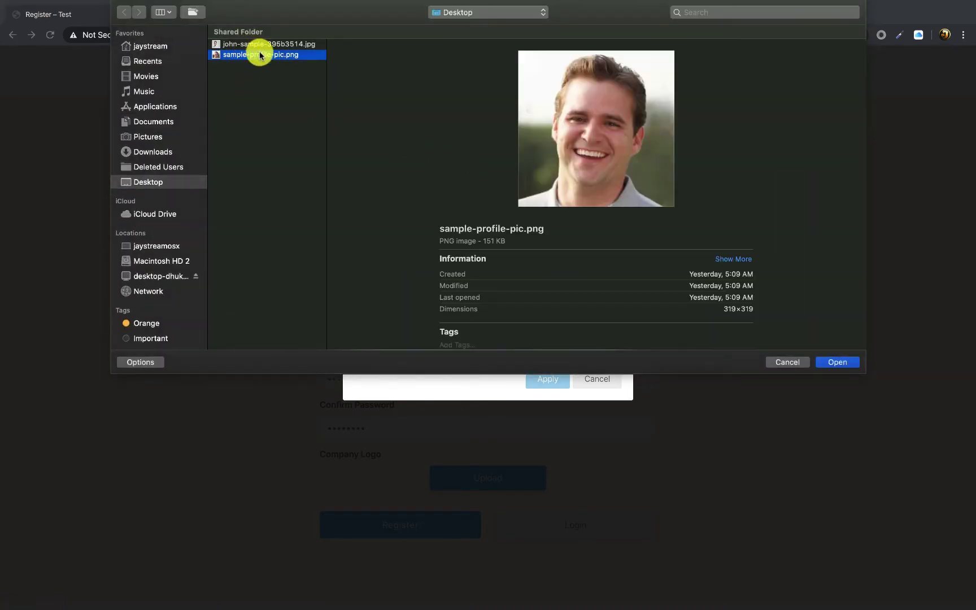
click(836, 365)
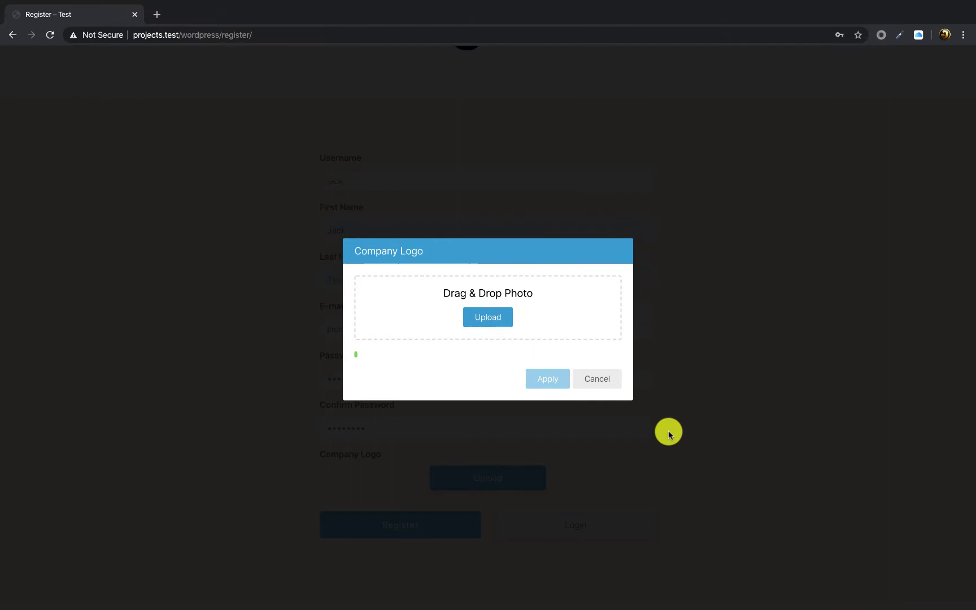
click(562, 432)
scroll(650, 450, down, 3)
scroll(650, 449, down, 3)
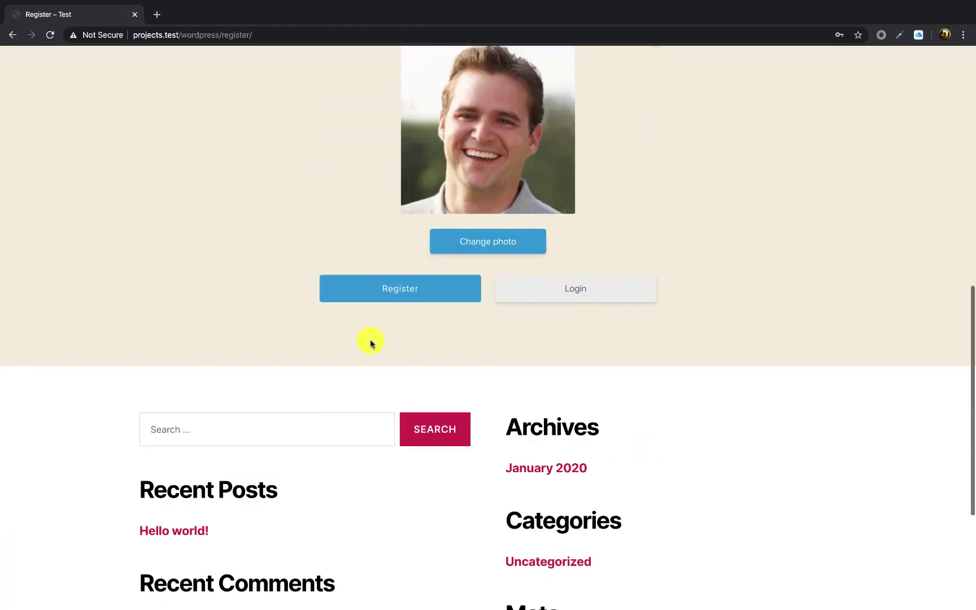
scroll(382, 306, up, 1)
click(386, 361)
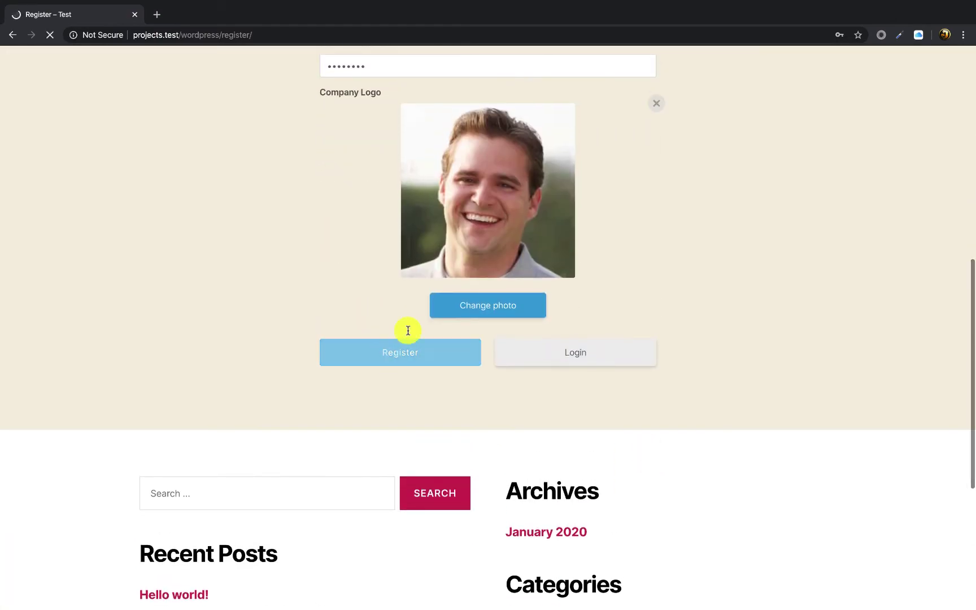
scroll(410, 326, down, 1)
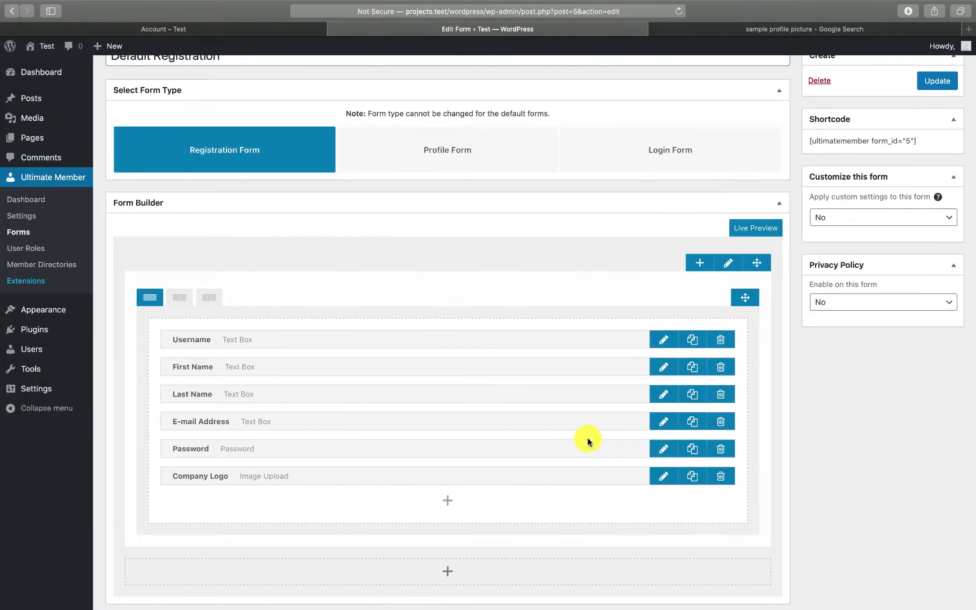
Step: Save the Password field with Force strong password unchecked, then update the form
click(663, 454)
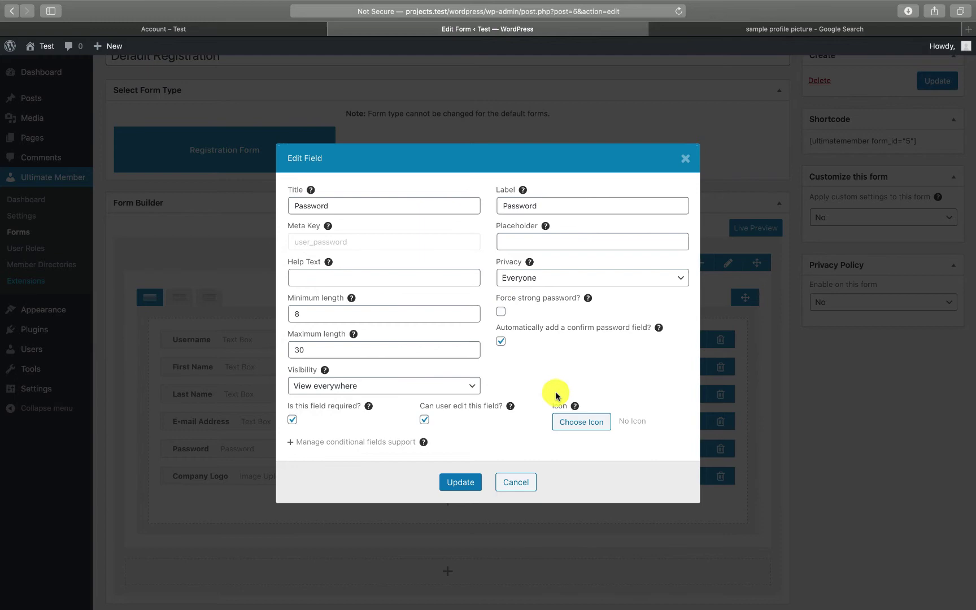
click(463, 481)
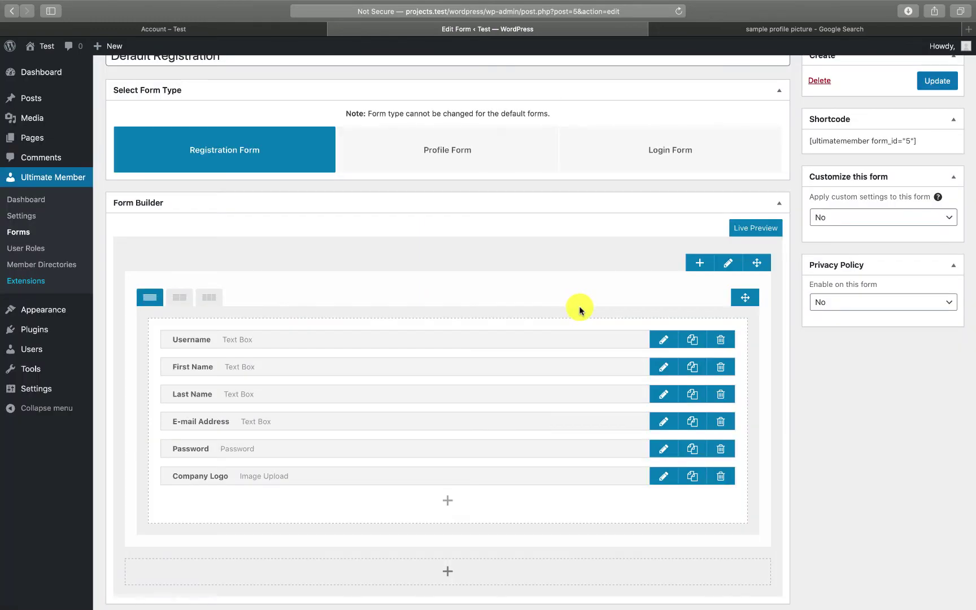
click(939, 80)
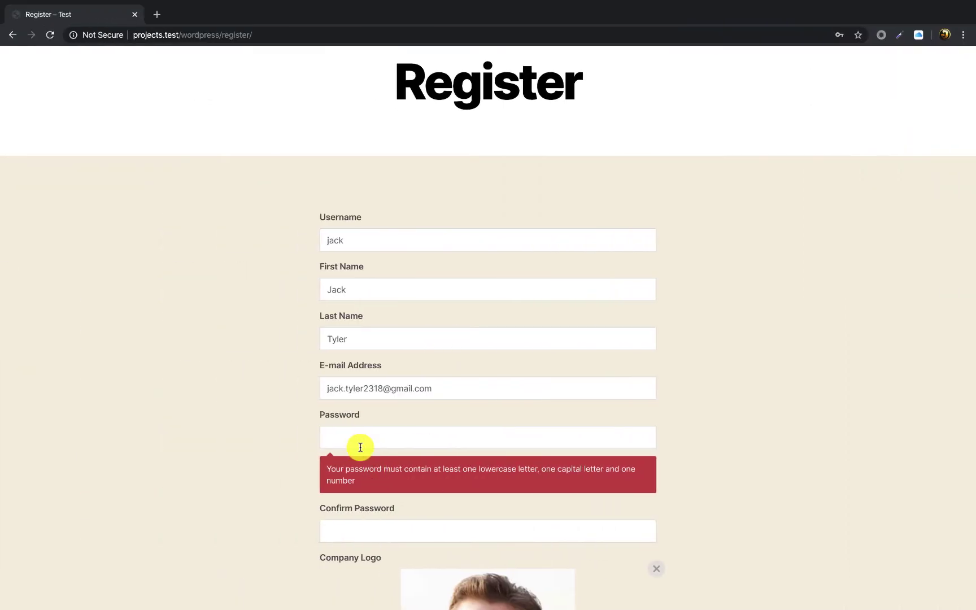
click(360, 448)
text(j)
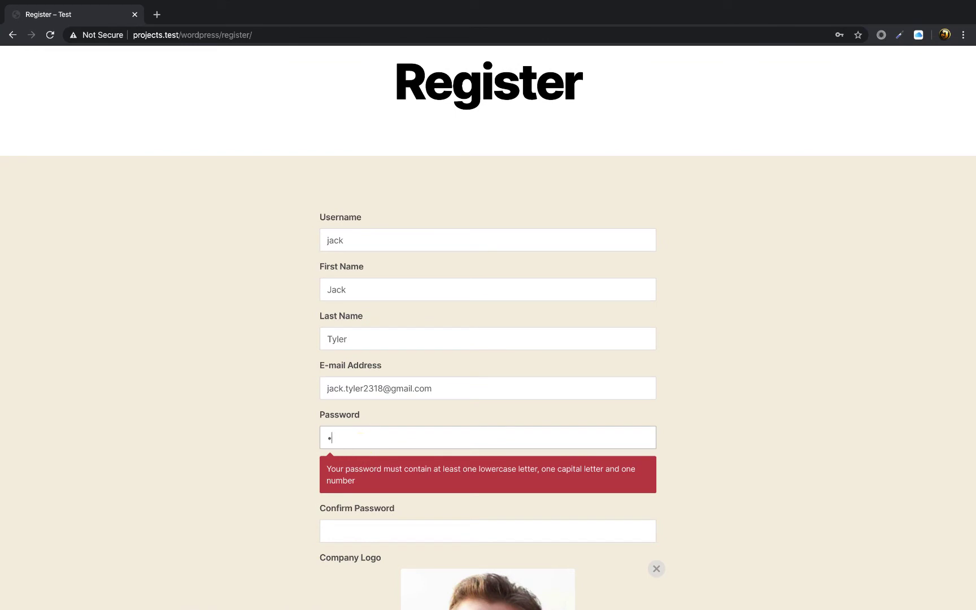
text(ack)
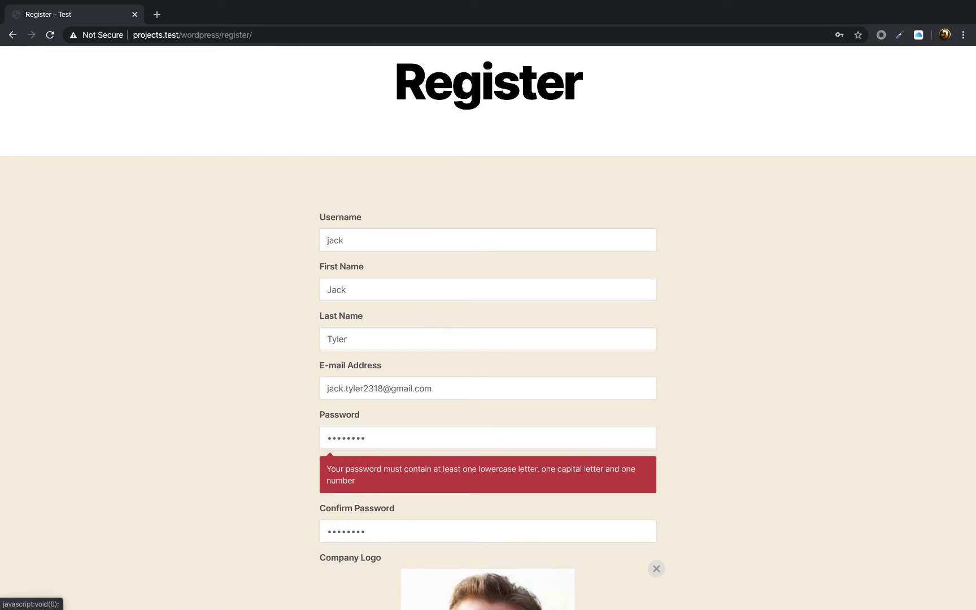
scroll(400, 526, down, 3)
scroll(399, 526, down, 1)
scroll(402, 549, down, 2)
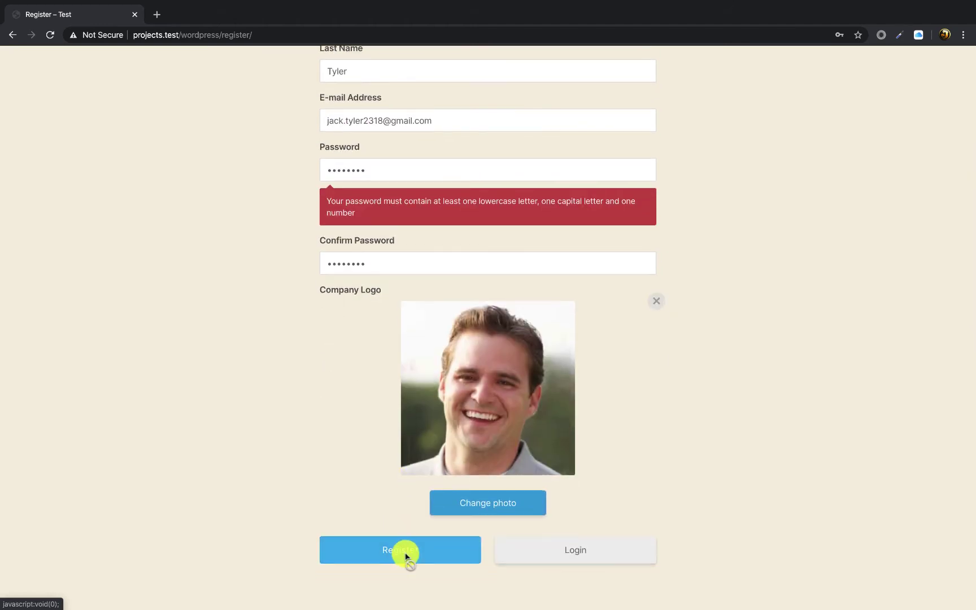
click(405, 560)
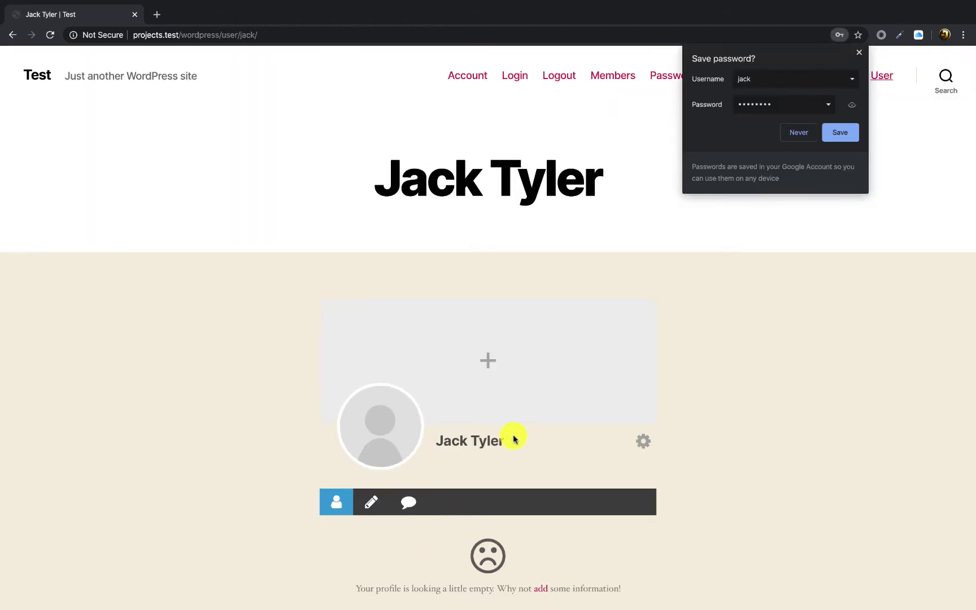
Step: Dismiss the save-password prompt and check the Account page's username, name and e-mail fields
click(733, 374)
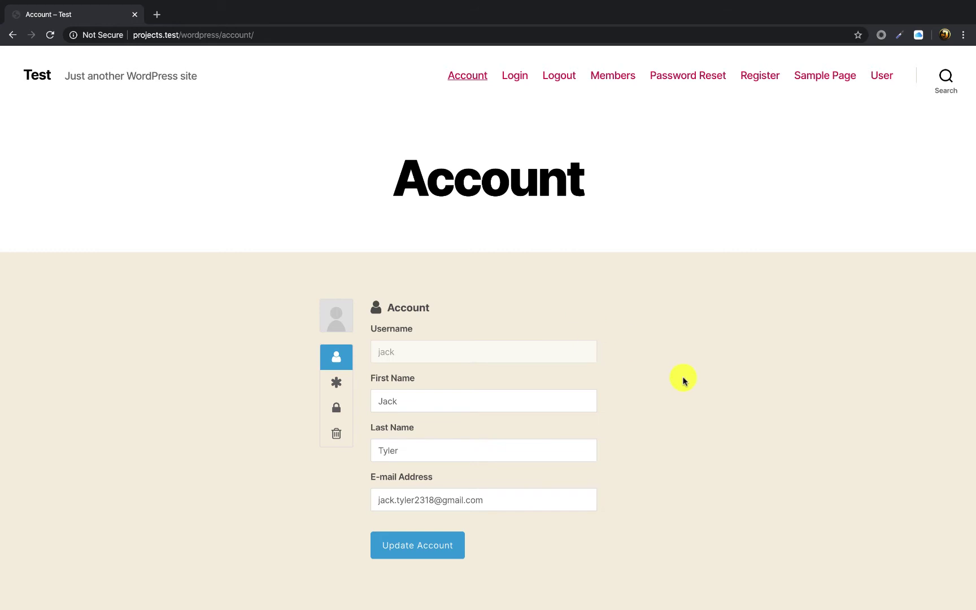
scroll(683, 379, down, 1)
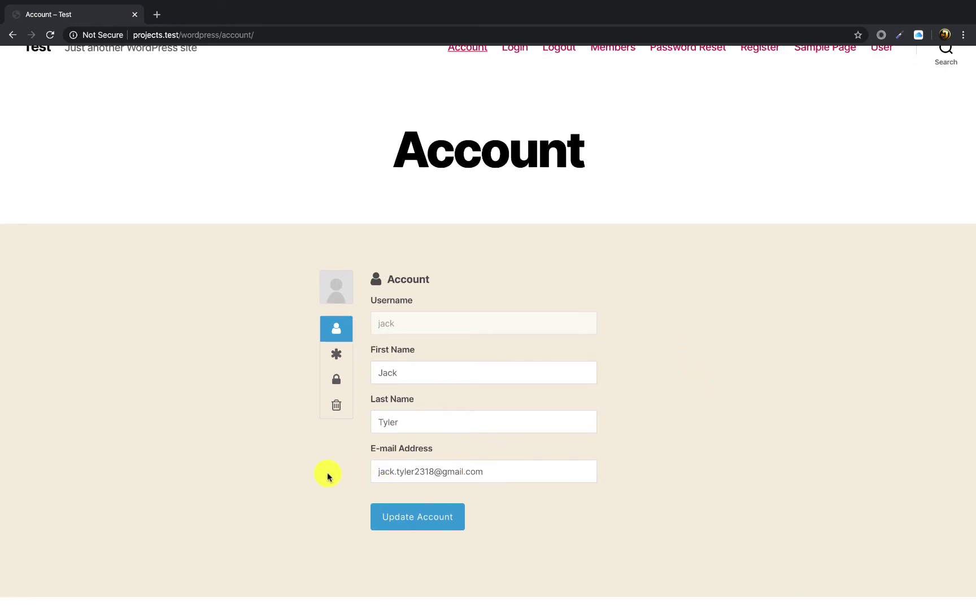
scroll(327, 476, down, 1)
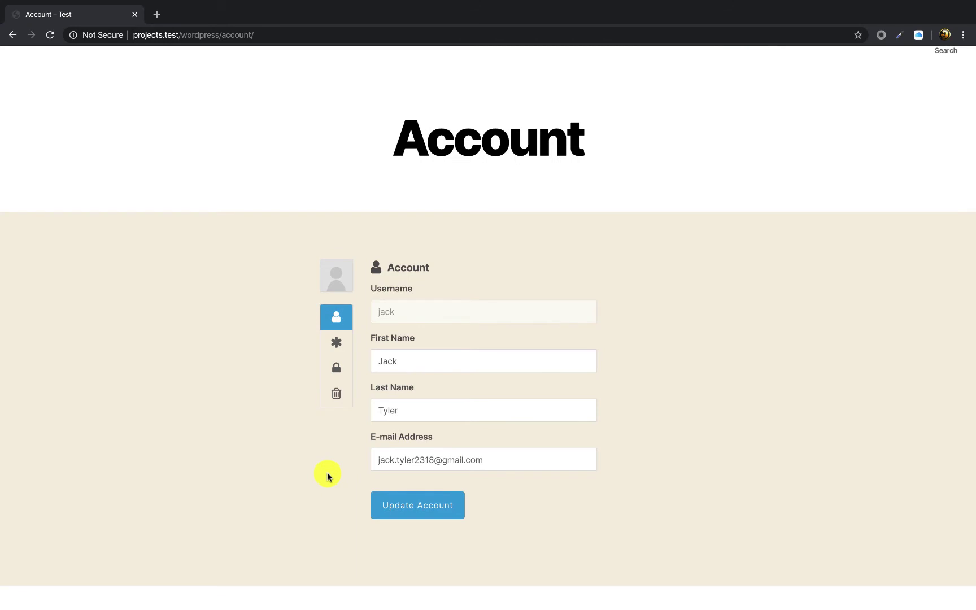
click(413, 466)
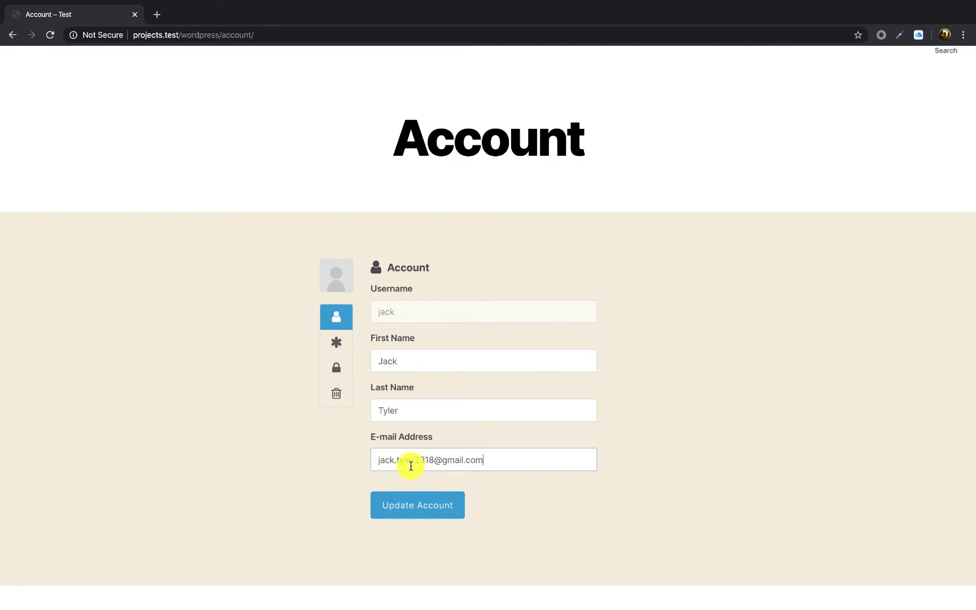
click(416, 413)
click(414, 362)
click(413, 322)
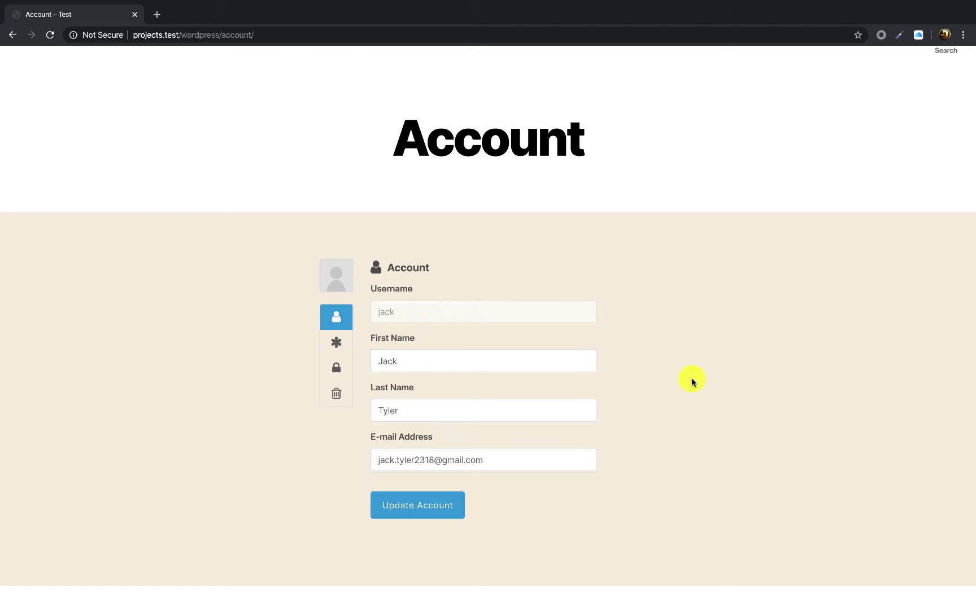
click(492, 409)
click(765, 430)
scroll(615, 449, down, 1)
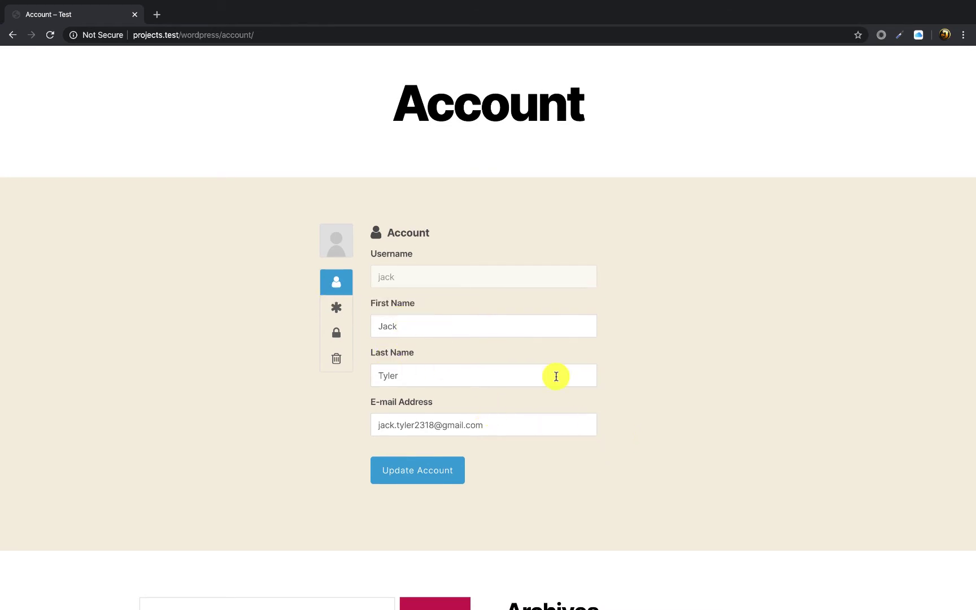
key(super+Tab)
key(super+Tab)
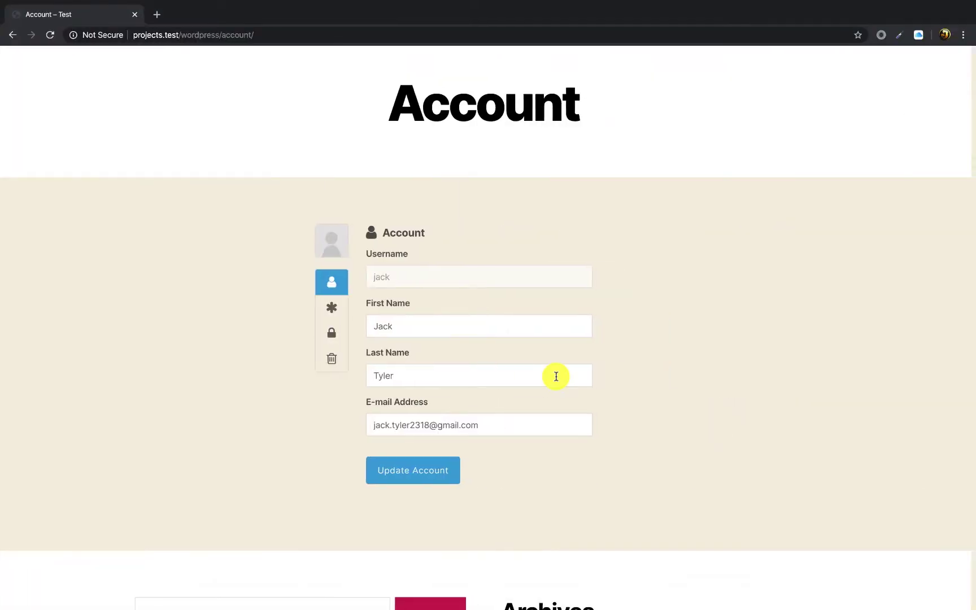
key(super+Tab)
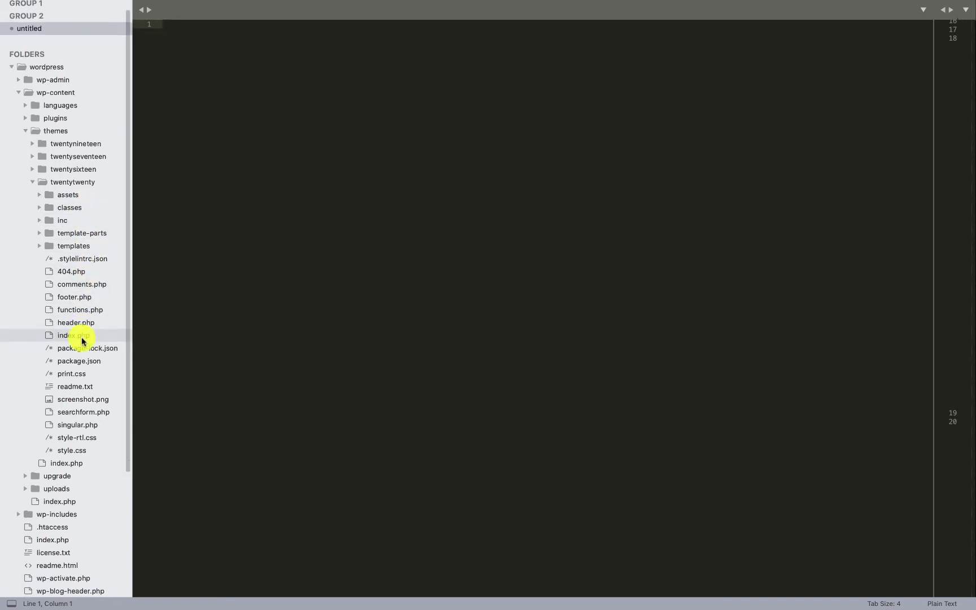
scroll(81, 337, down, 2)
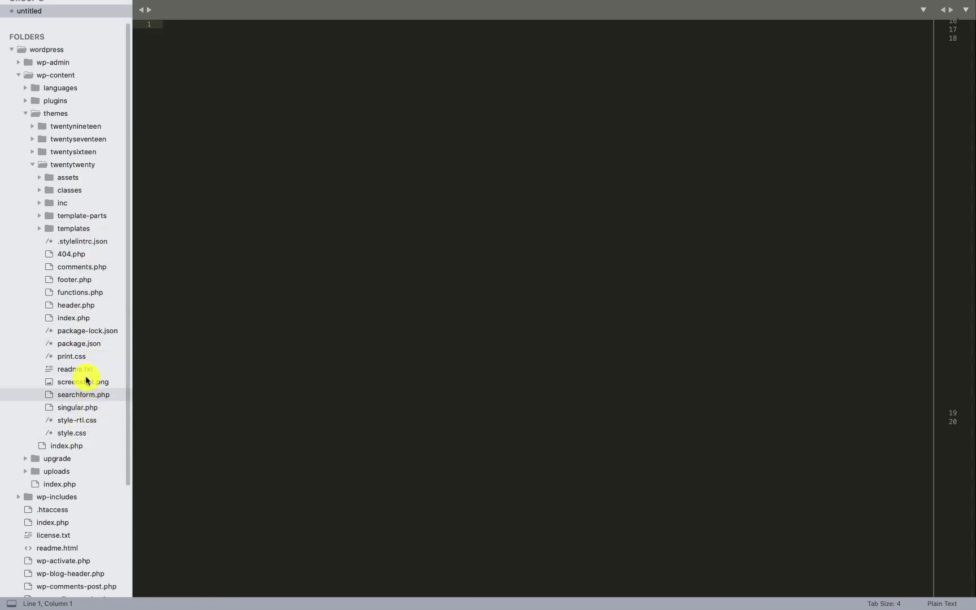
Step: Open twentytwenty's functions.php, add blank lines at its end, and widen the hook code pane
click(85, 294)
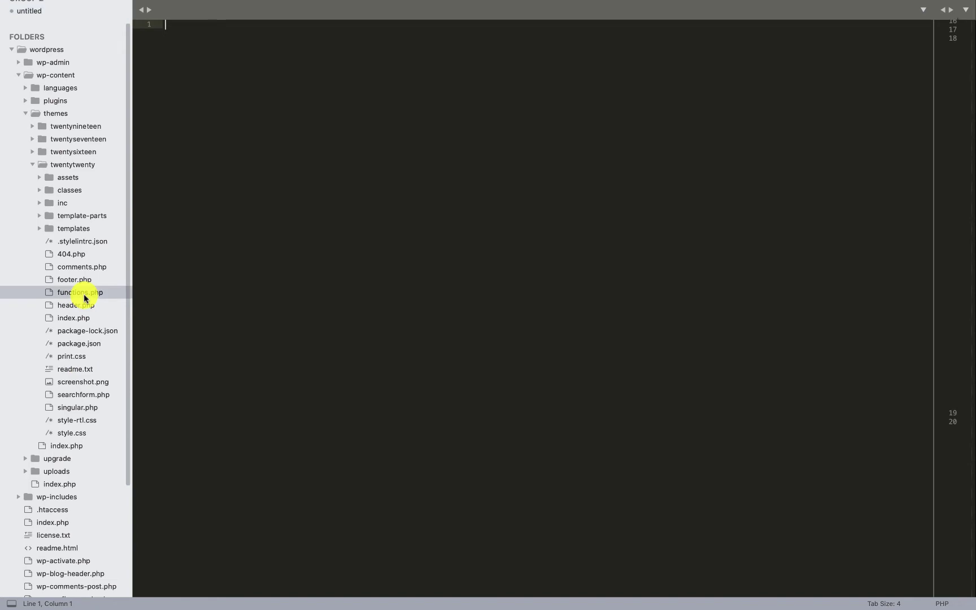
click(384, 226)
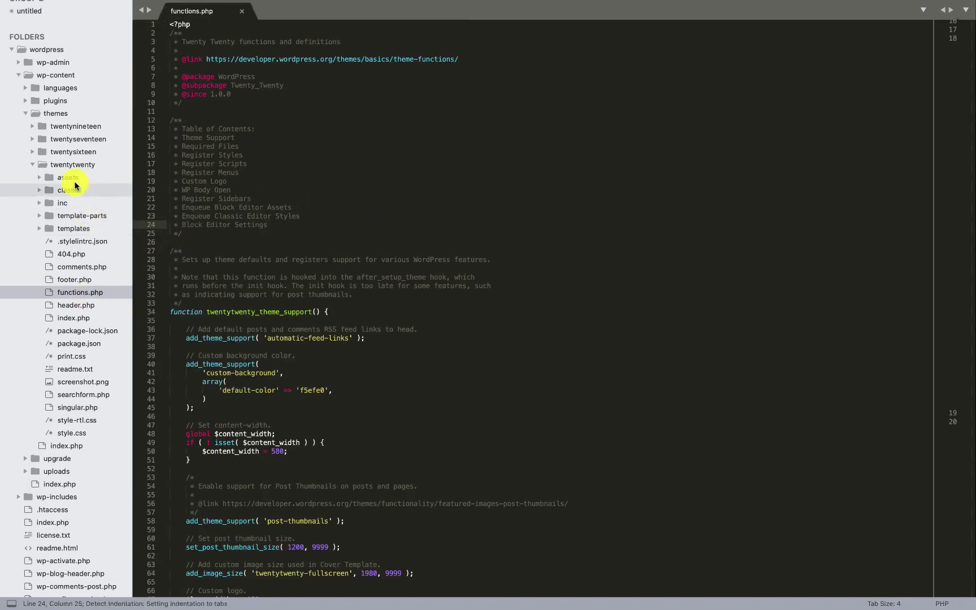
click(384, 201)
scroll(526, 252, down, 15)
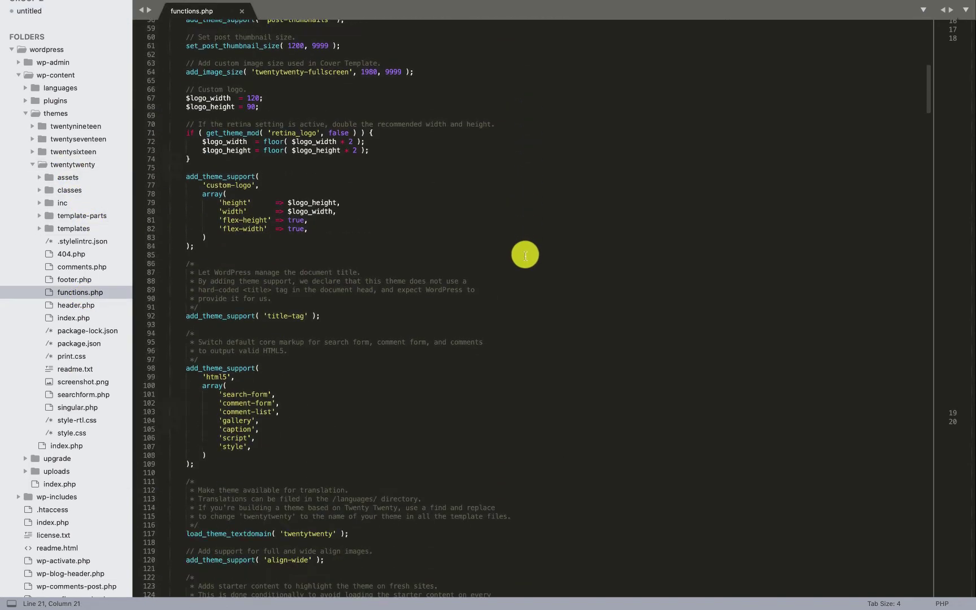
scroll(847, 190, down, 20)
scroll(923, 165, down, 5)
mouse_move(923, 164)
mouse_down()
mouse_move(937, 344)
mouse_move(925, 606)
mouse_up()
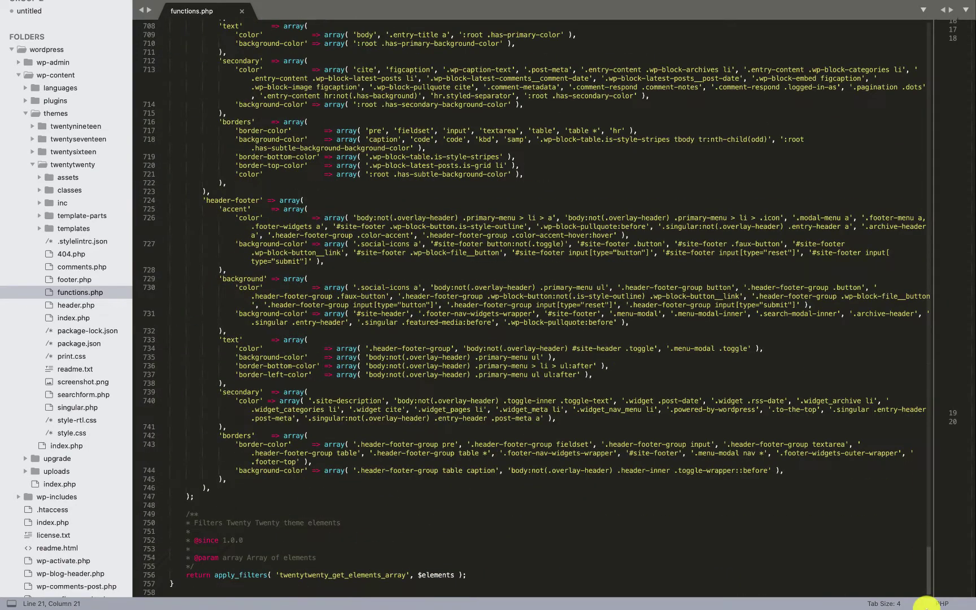
click(198, 589)
key(Return)
key(Return)
key(Return)
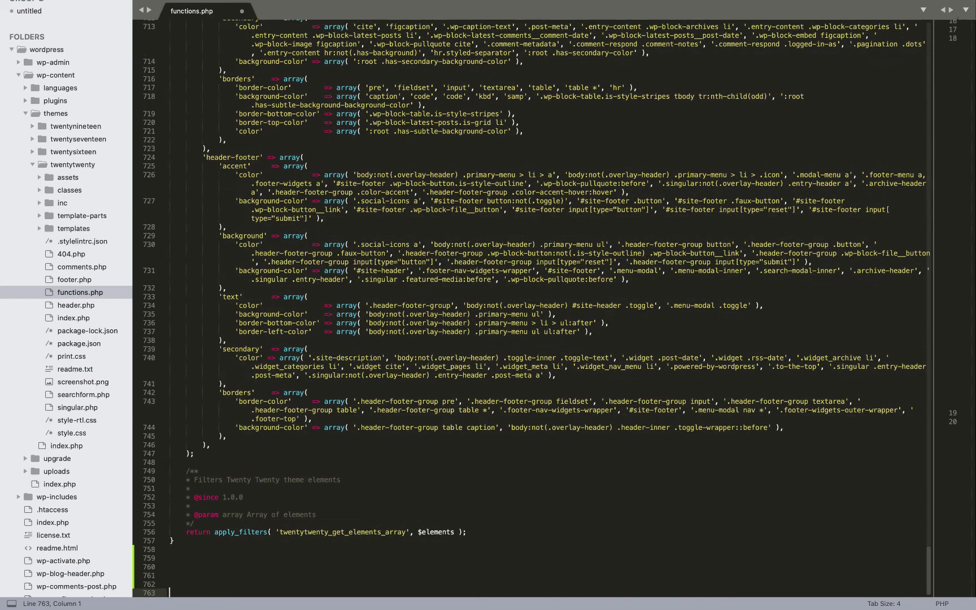
click(197, 556)
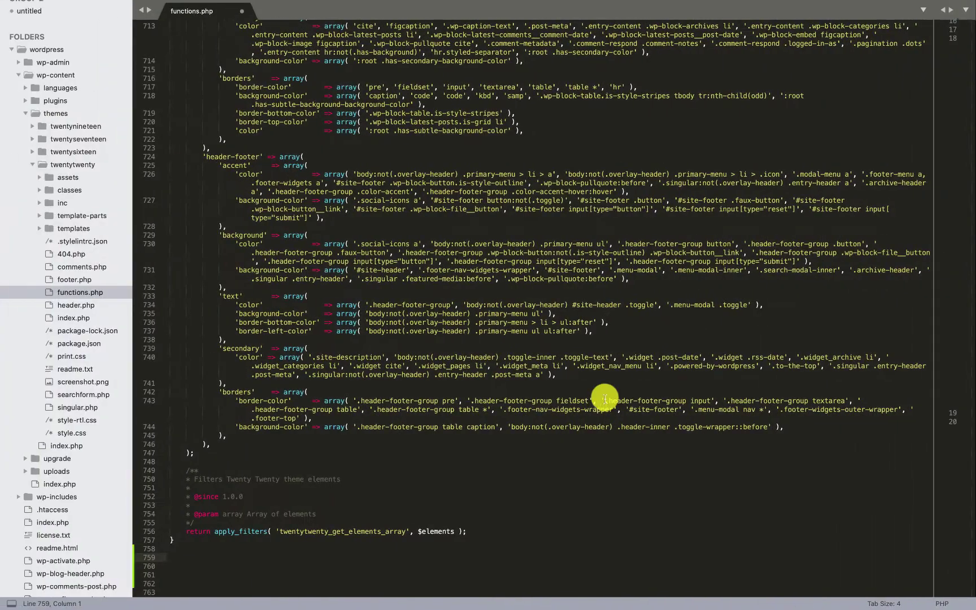
drag(933, 360, 551, 342)
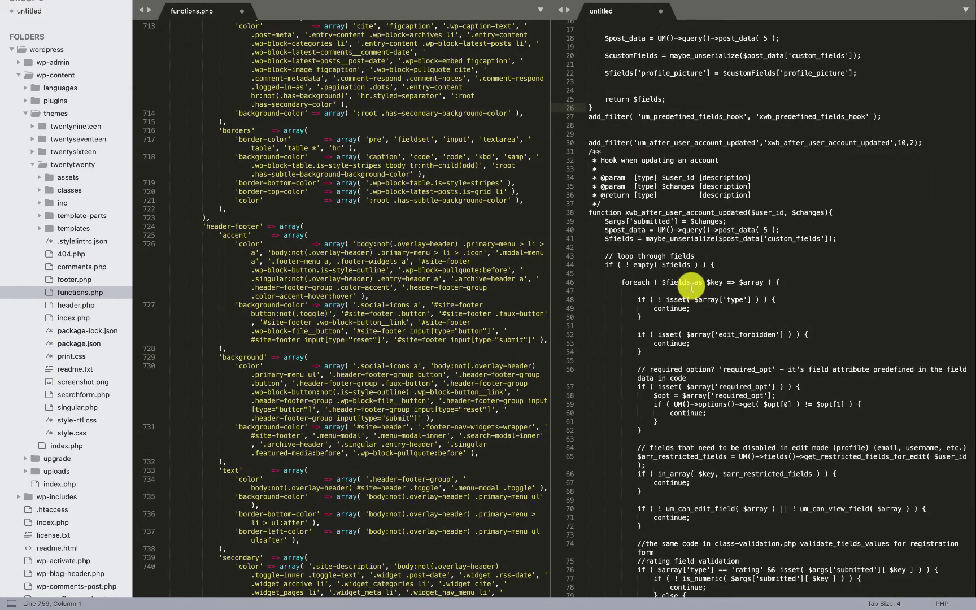
scroll(690, 282, up, 3)
scroll(690, 282, up, 3)
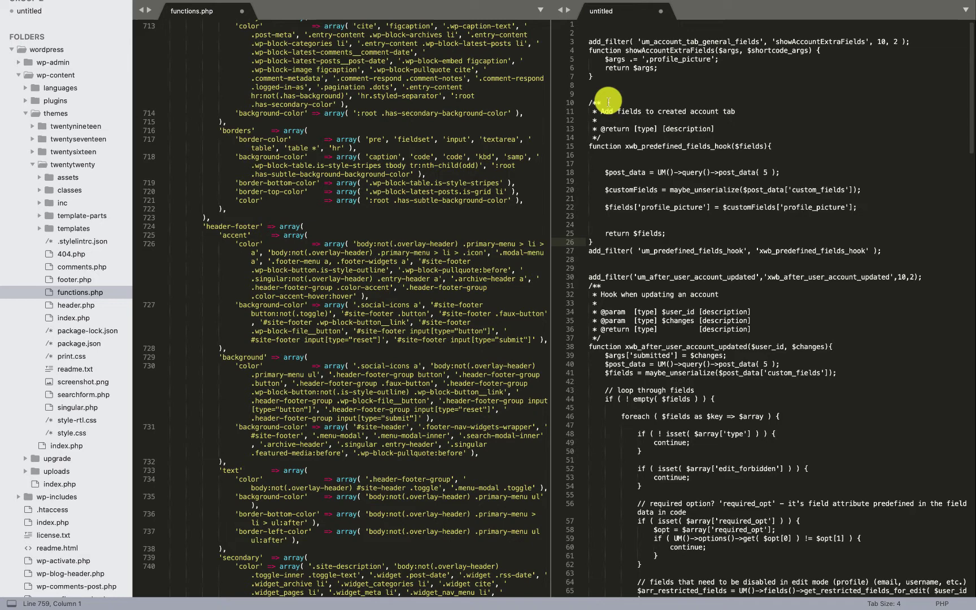
Step: Copy the add_filter block (lines 3–7) into functions.php at line 761
click(613, 77)
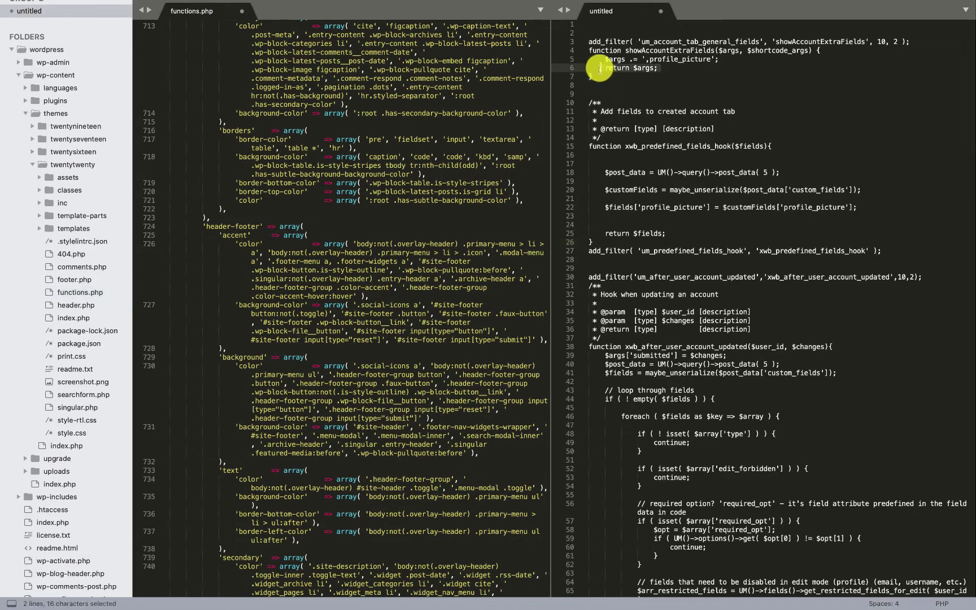
click(635, 95)
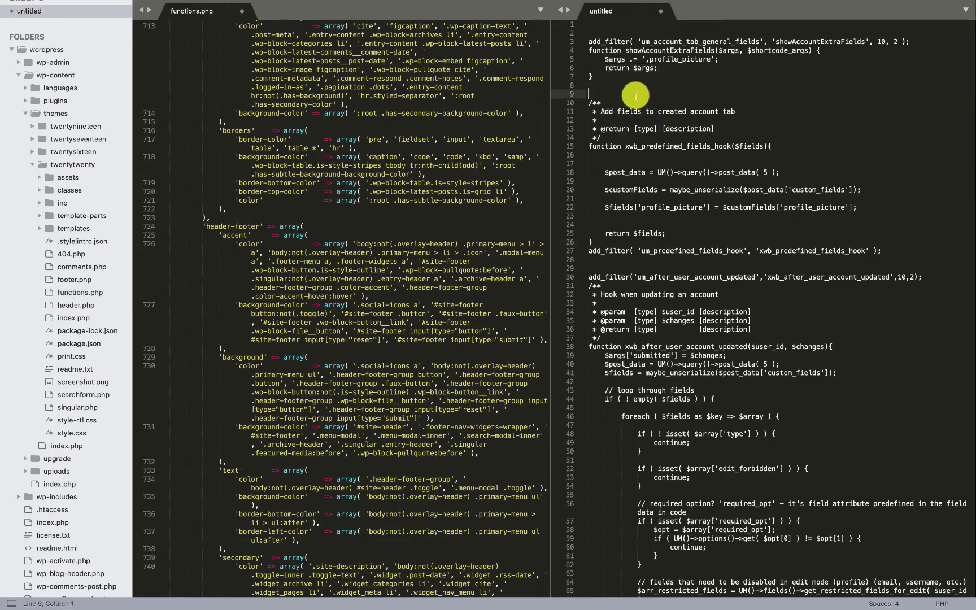
click(603, 80)
drag(602, 80, 589, 42)
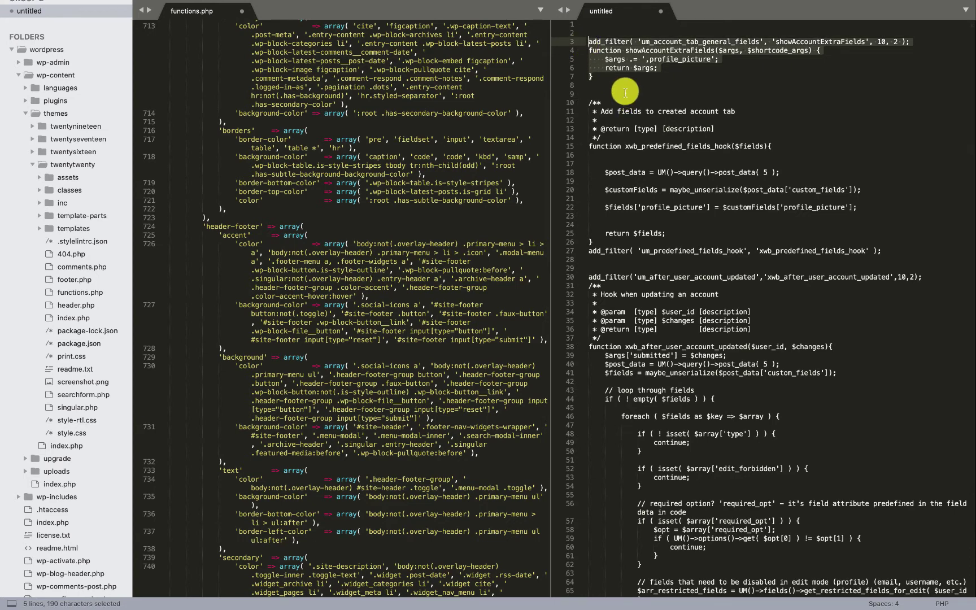
key(ctrl+c)
mouse_move(564, 207)
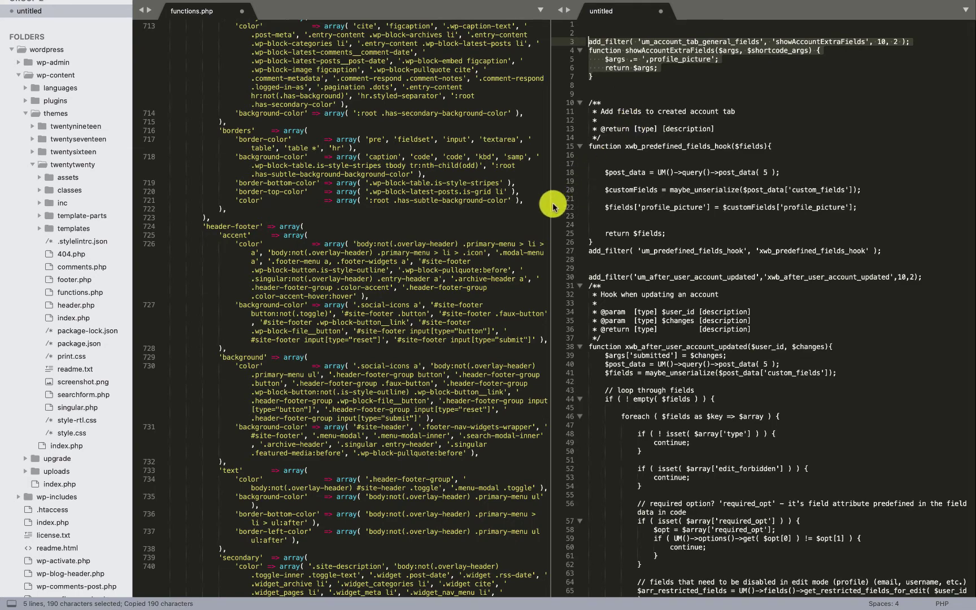
drag(551, 207, 702, 206)
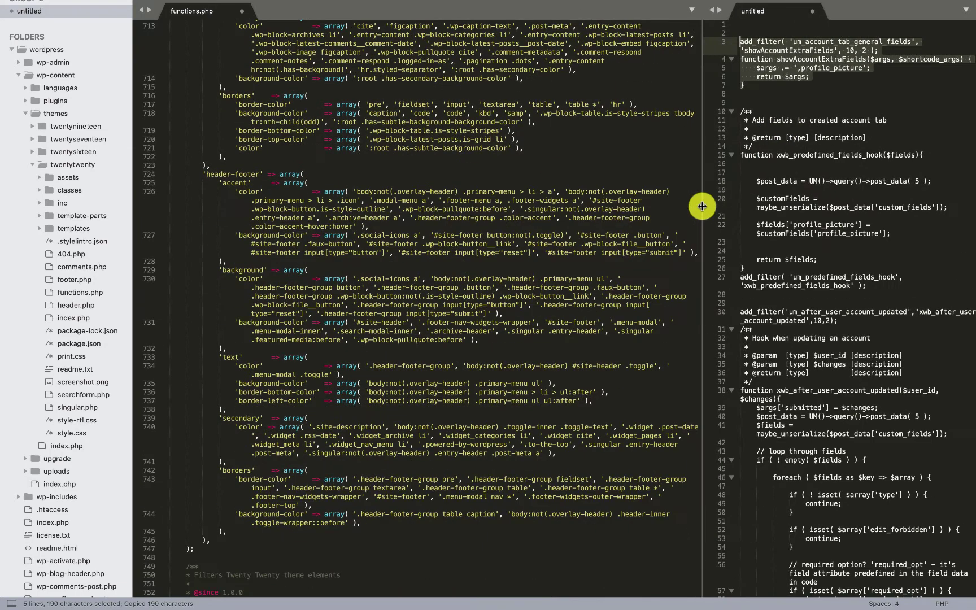
scroll(476, 337, down, 2)
scroll(476, 338, down, 3)
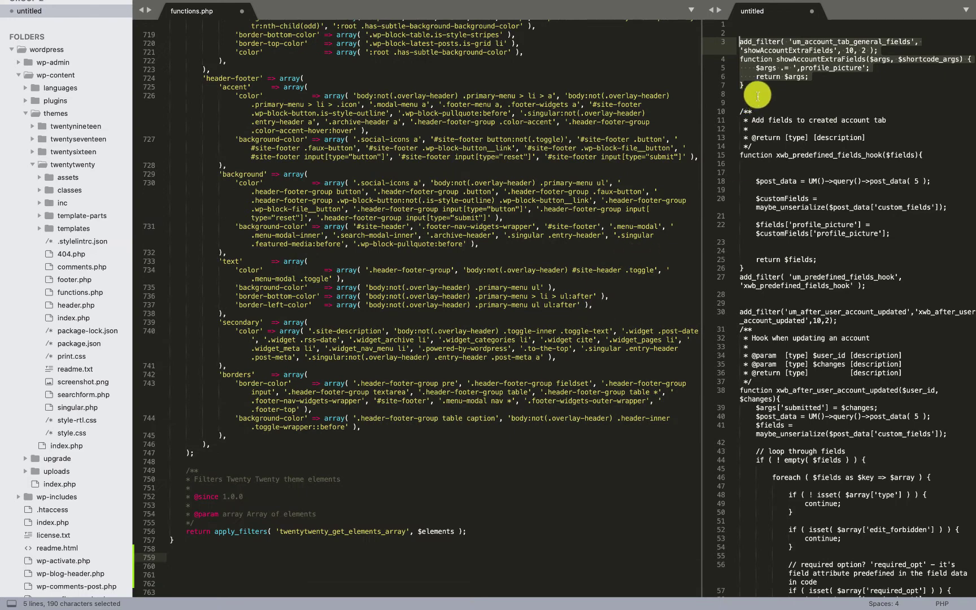
click(162, 576)
key(ctrl+v)
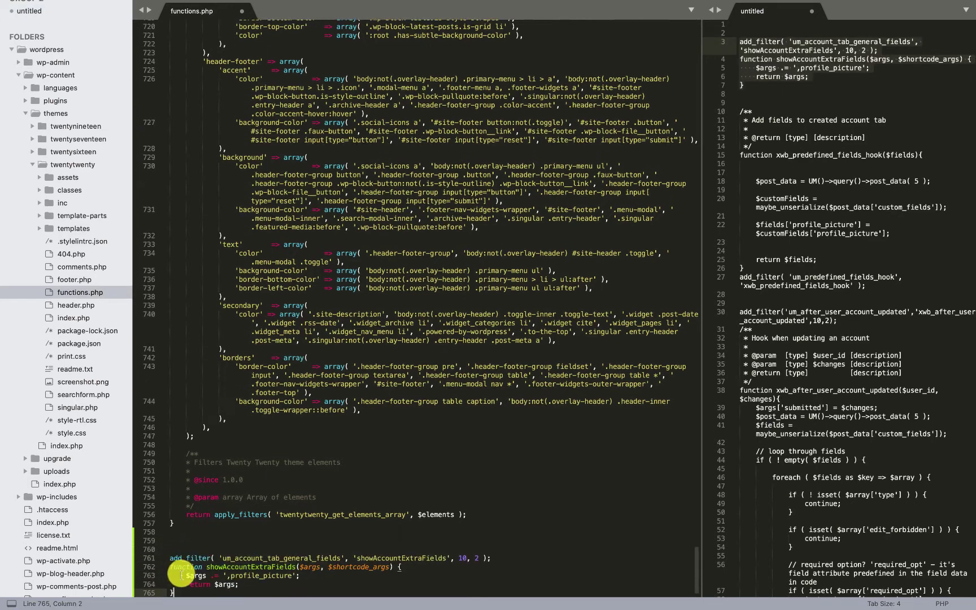
scroll(236, 553, down, 1)
Step: Review the pasted showAccountExtraFields filter and select its profile_picture key
double_click(249, 540)
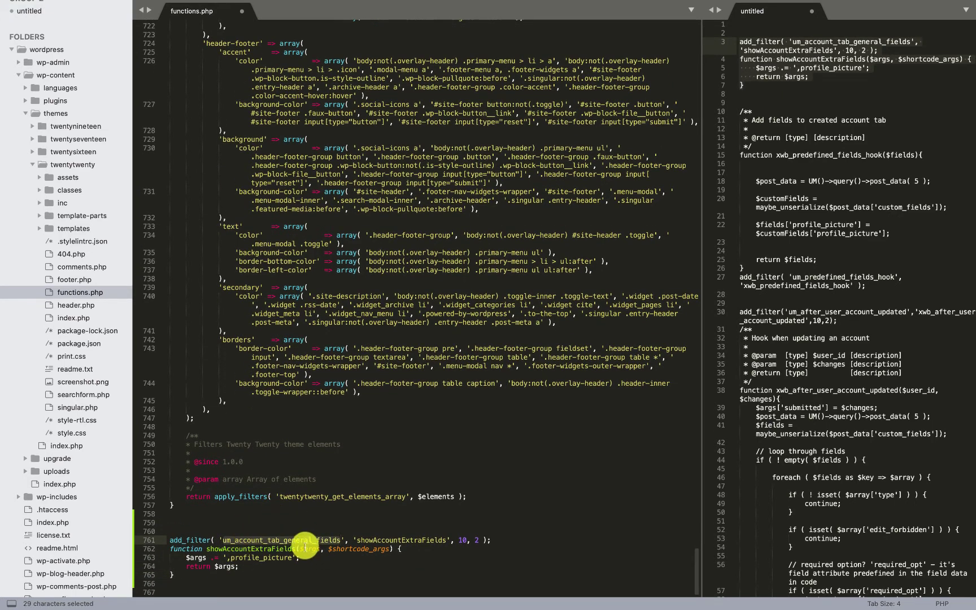
double_click(364, 540)
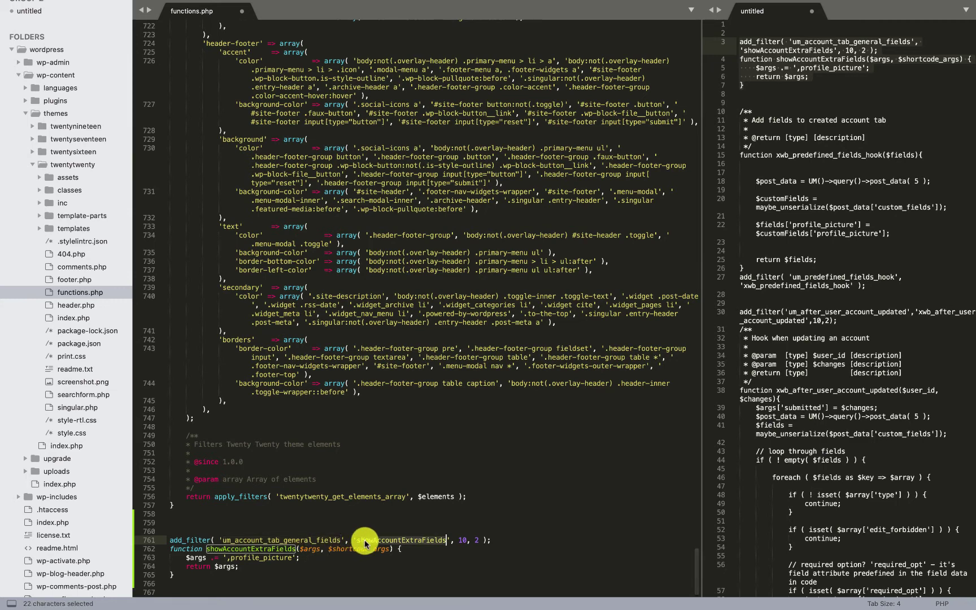
click(341, 558)
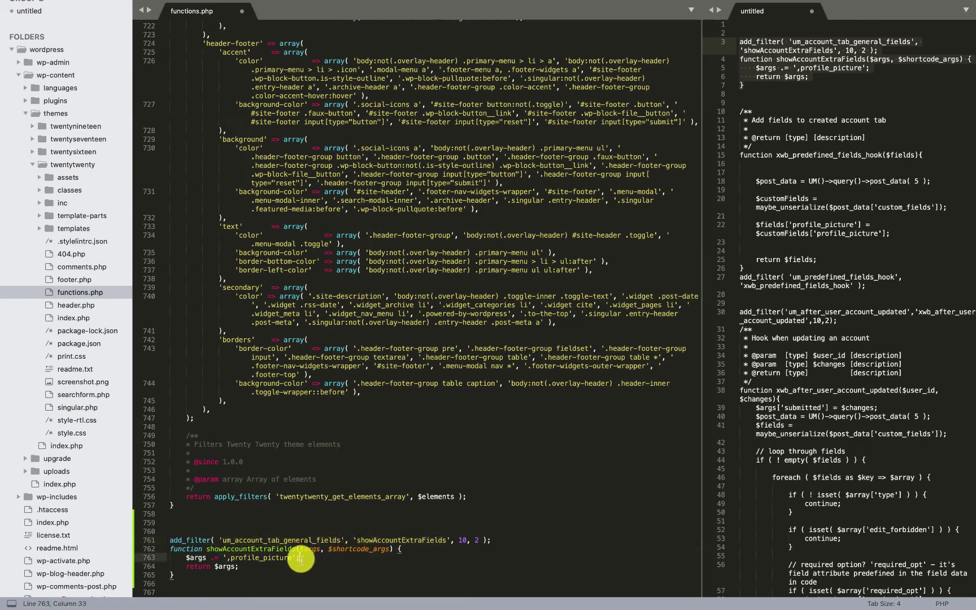
click(196, 574)
click(195, 530)
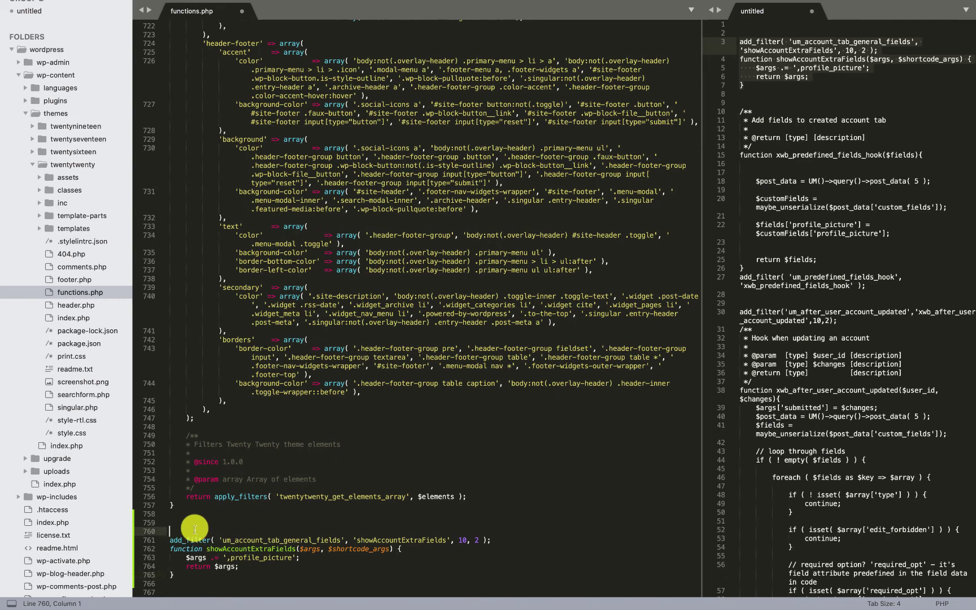
double_click(238, 557)
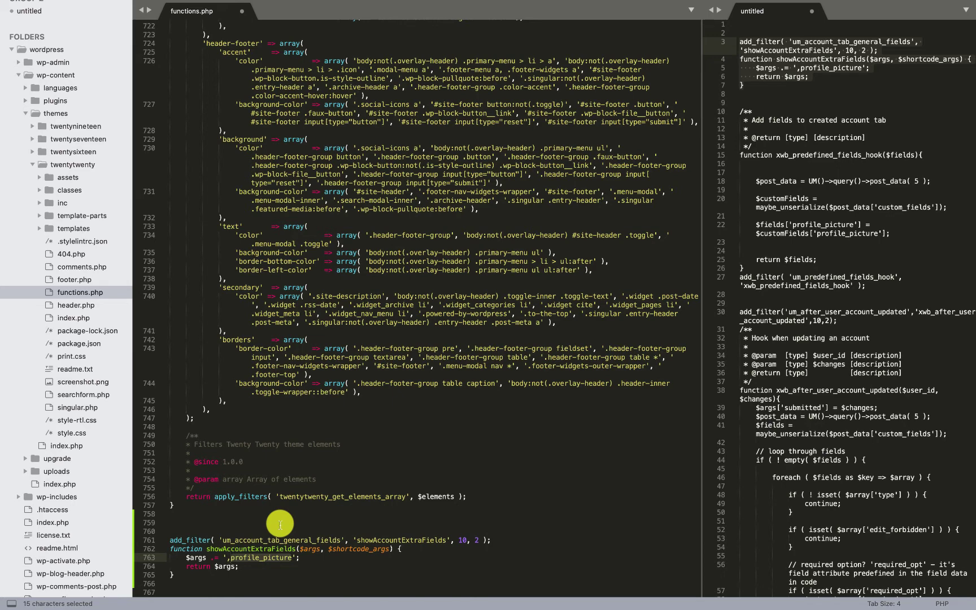
double_click(256, 558)
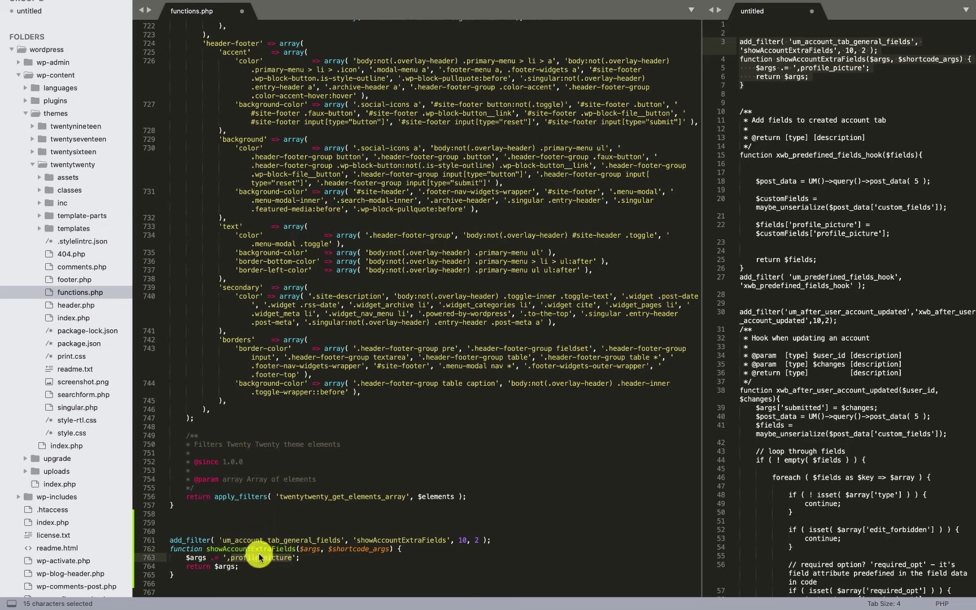
key(ctrl+Right)
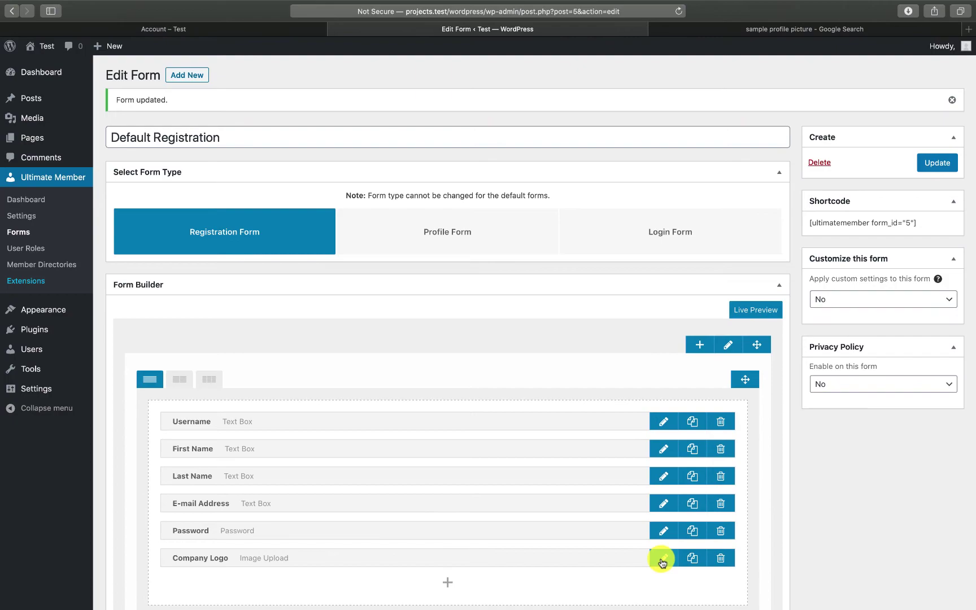
Step: Check Company Logo's meta key, put company_logo in place of profile_picture, and save functions.php
click(662, 562)
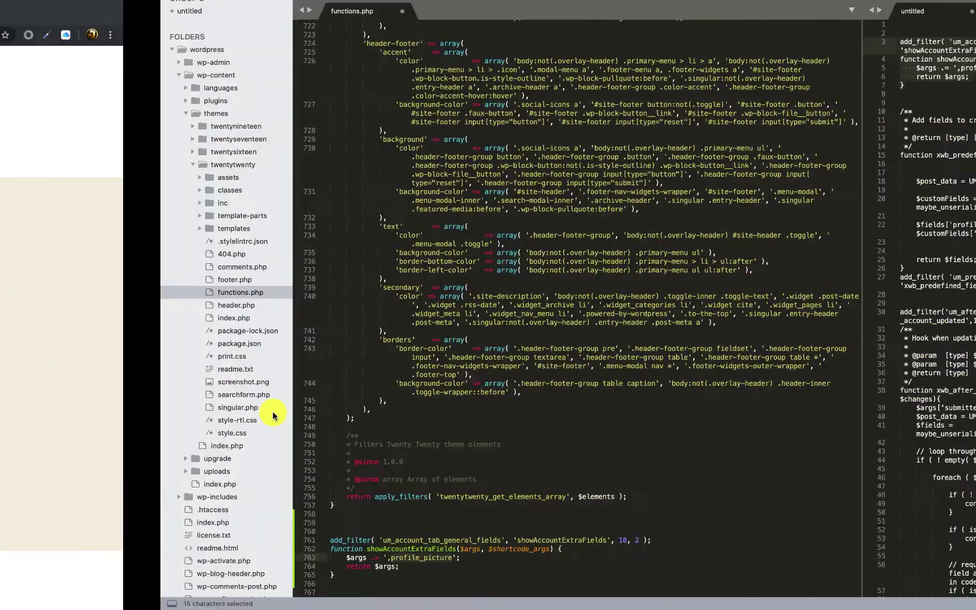
text(company_logo)
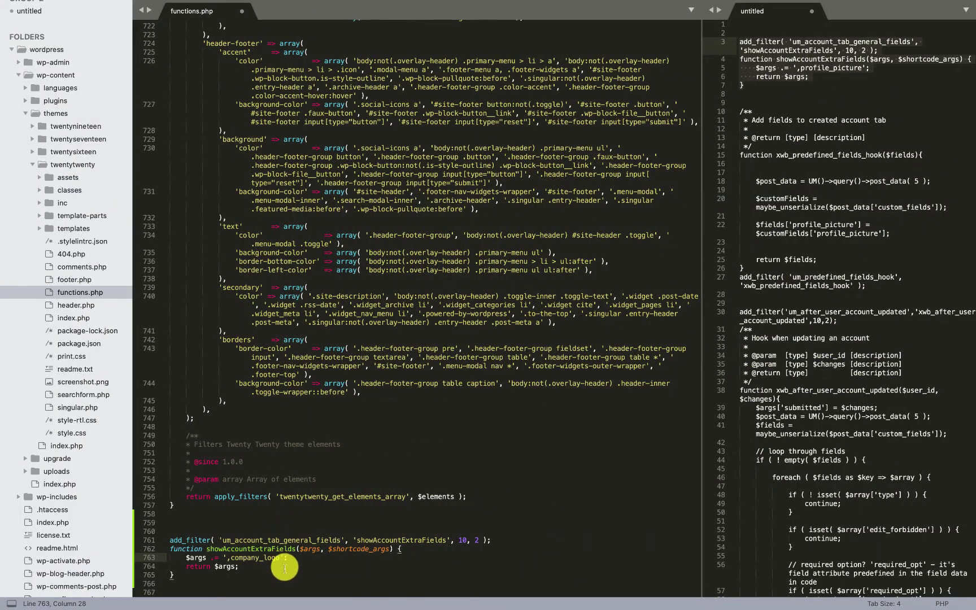
key(Down)
key(Down)
key(Down)
key(Down)
key(Down)
key(Down)
key(Down)
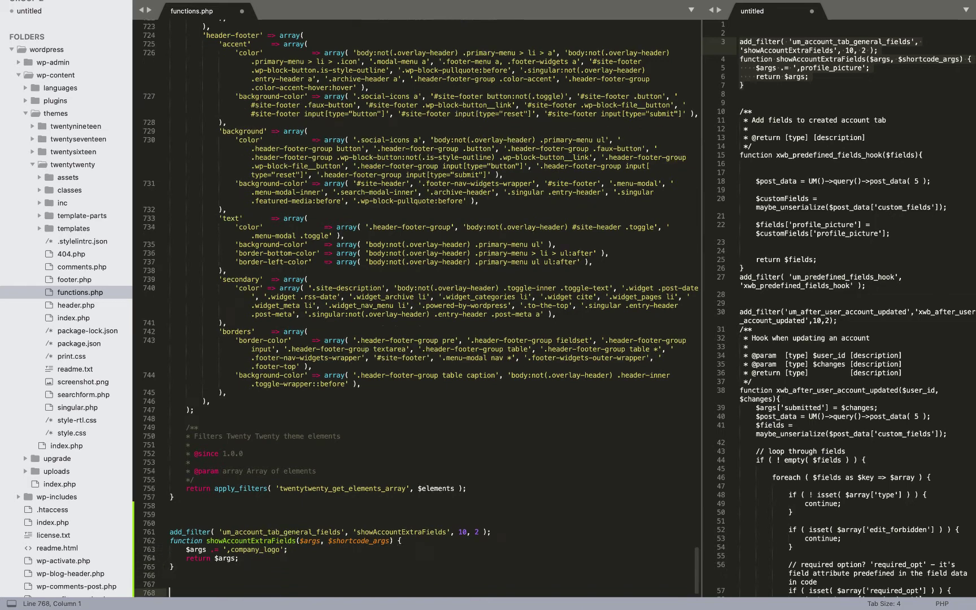
key(Down)
key(Down)
key(Down)
key(Down)
key(Down)
key(Down)
key(Down)
key(Down)
key(Down)
key(Down)
key(Down)
key(Down)
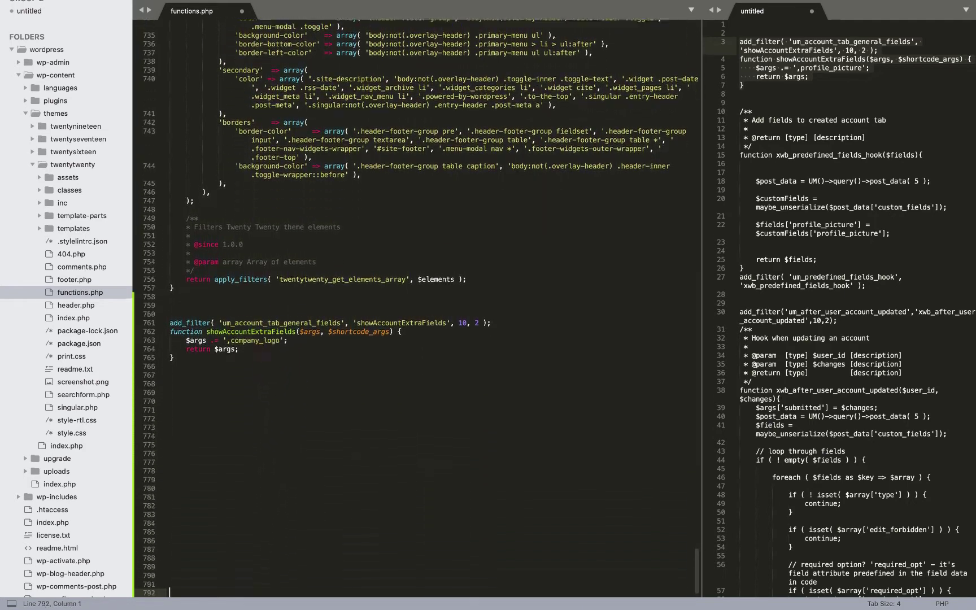
key(Down)
key(Down)
key(Down)
click(243, 314)
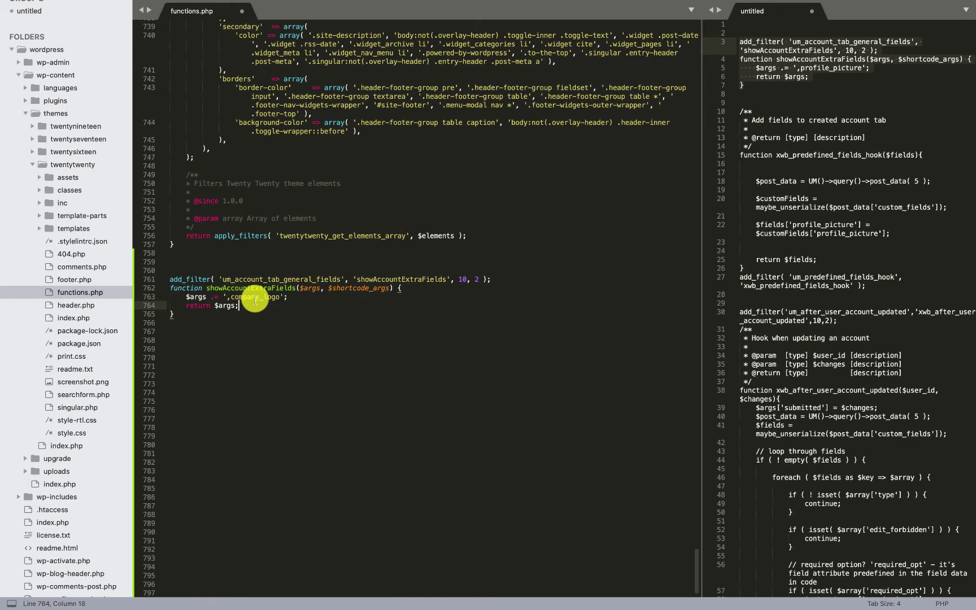
double_click(255, 297)
key(ctrl+s)
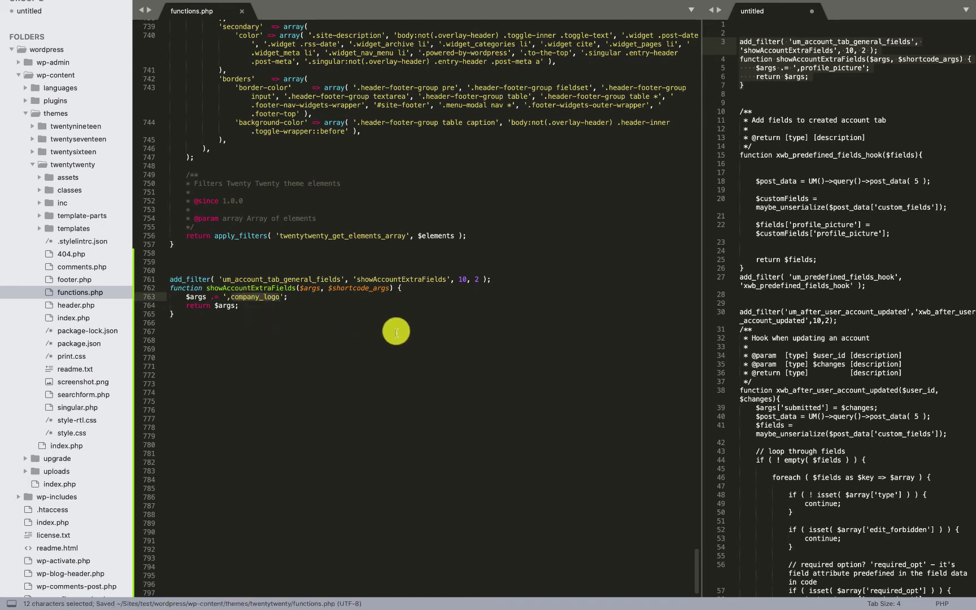
Step: Paste the xwb_predefined_fields_hook block below the filter in functions.php and save
click(760, 95)
click(744, 112)
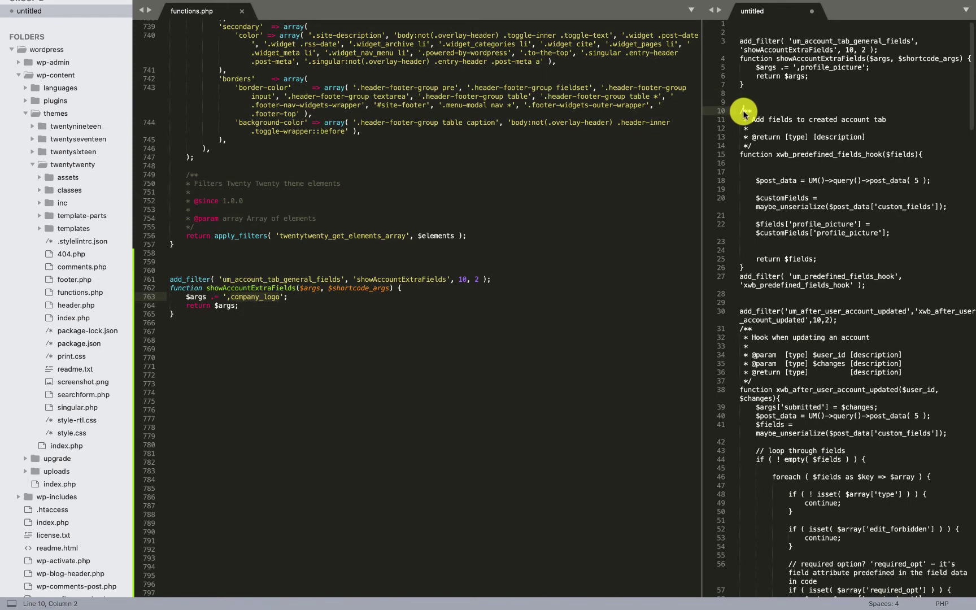
scroll(744, 112, down, 1)
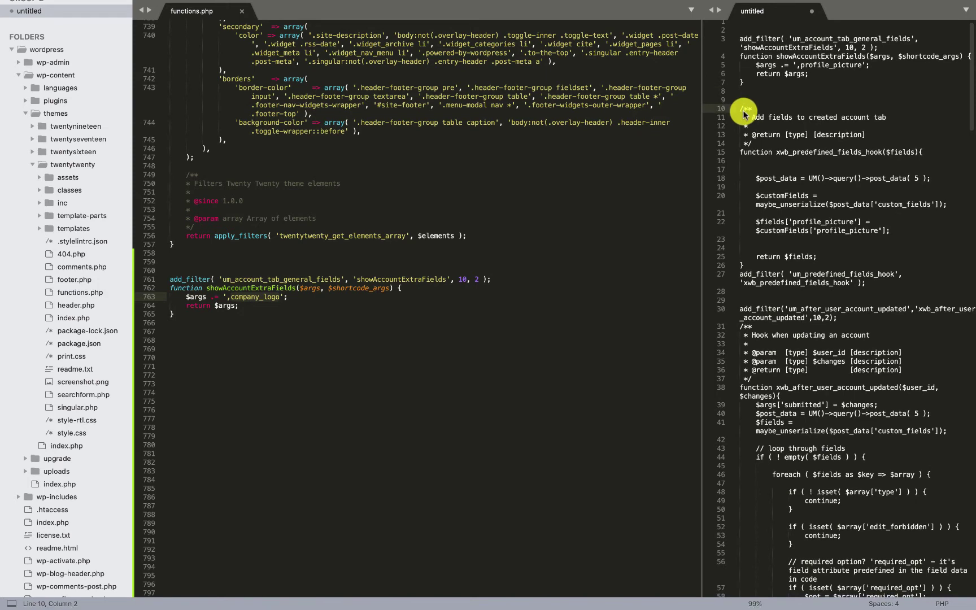
shift+click(880, 289)
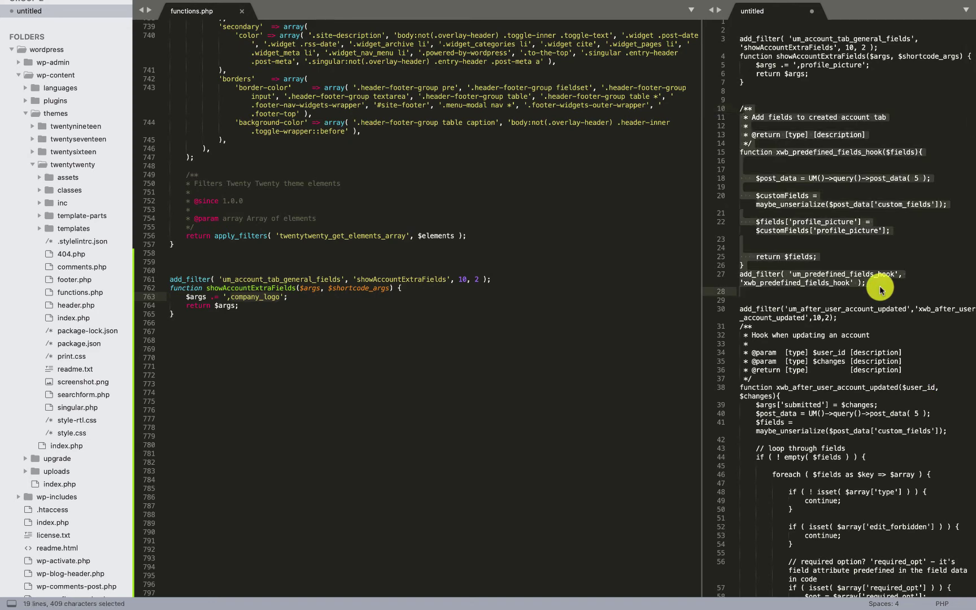
key(super+c)
click(201, 374)
click(191, 331)
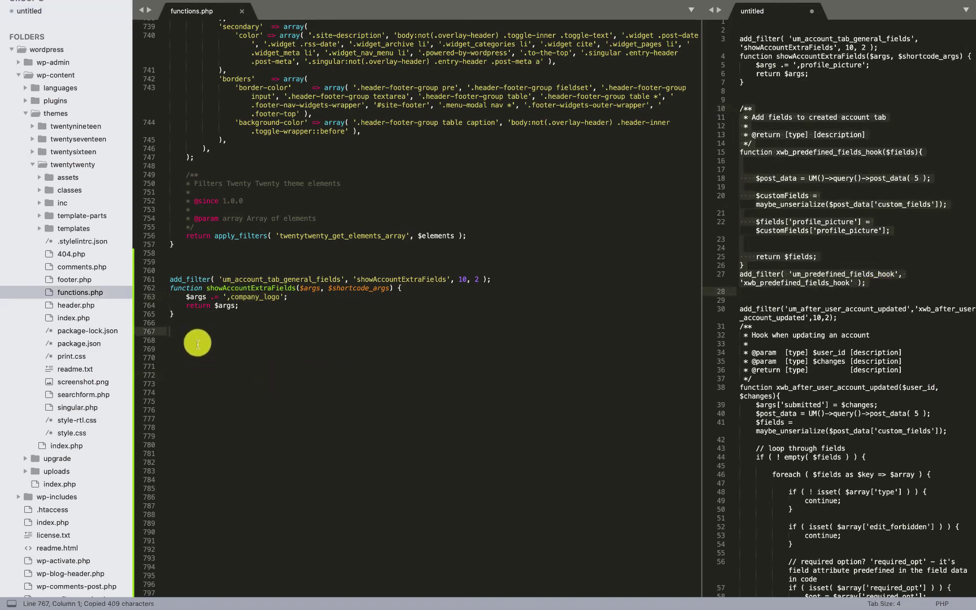
key(super+v)
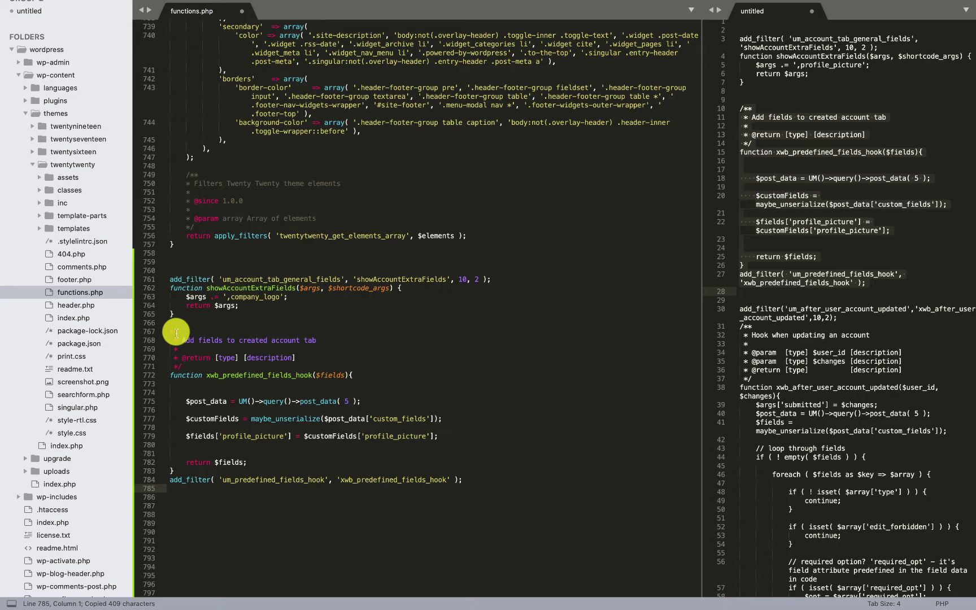
click(176, 332)
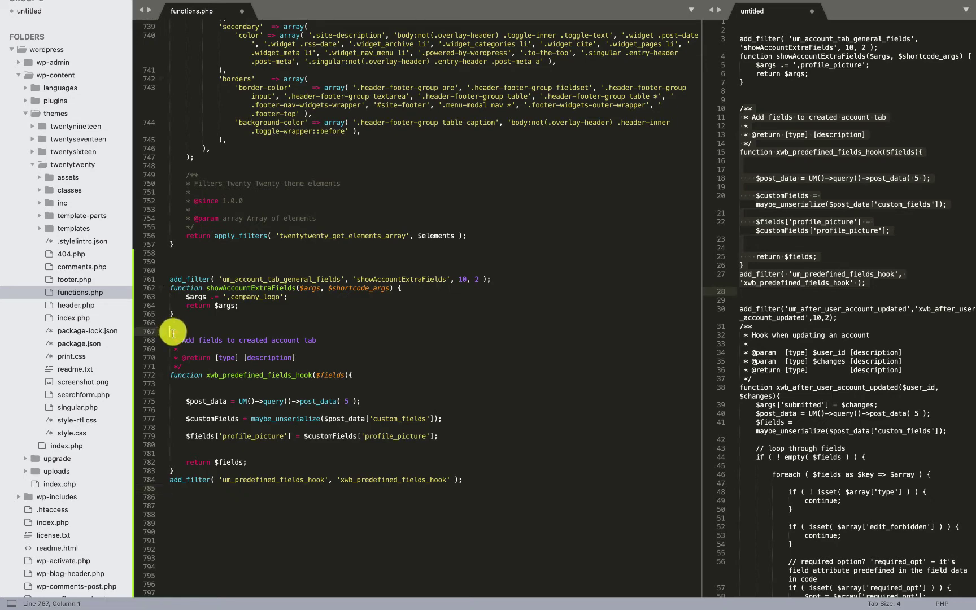
text(/)
key(super+s)
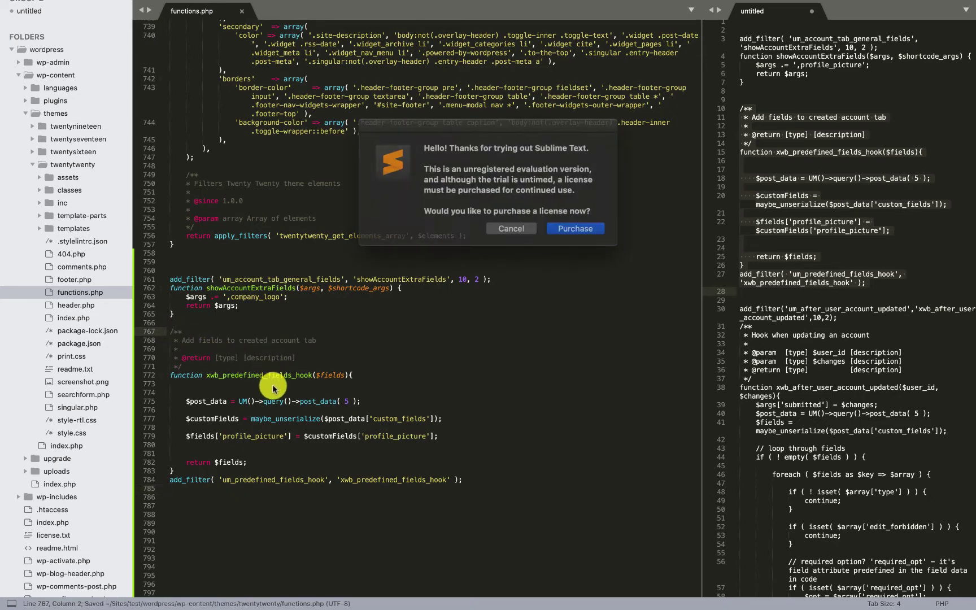
Step: Dismiss the license prompt and inspect the post_data argument on line 775
click(515, 225)
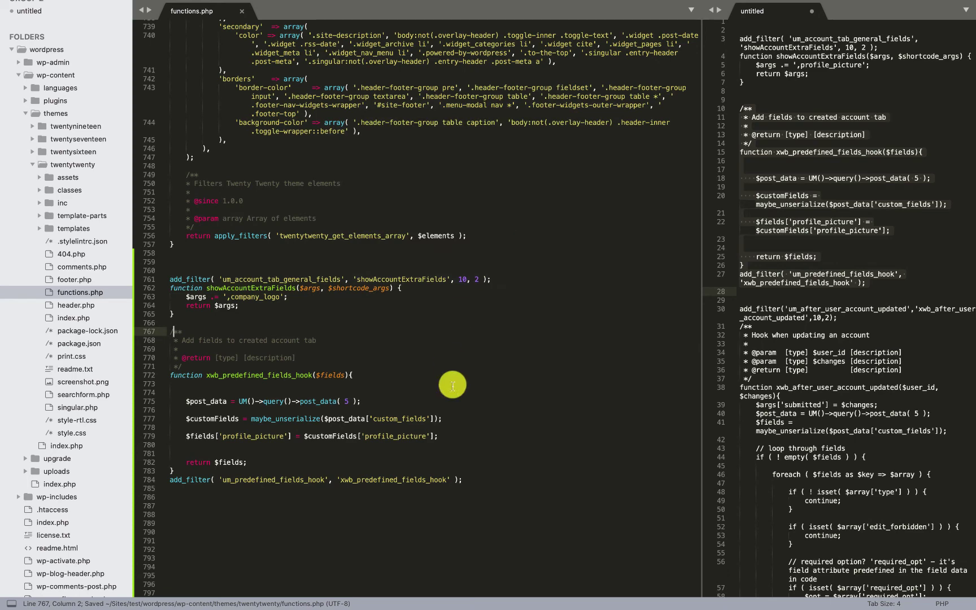
double_click(330, 401)
mouse_move(317, 401)
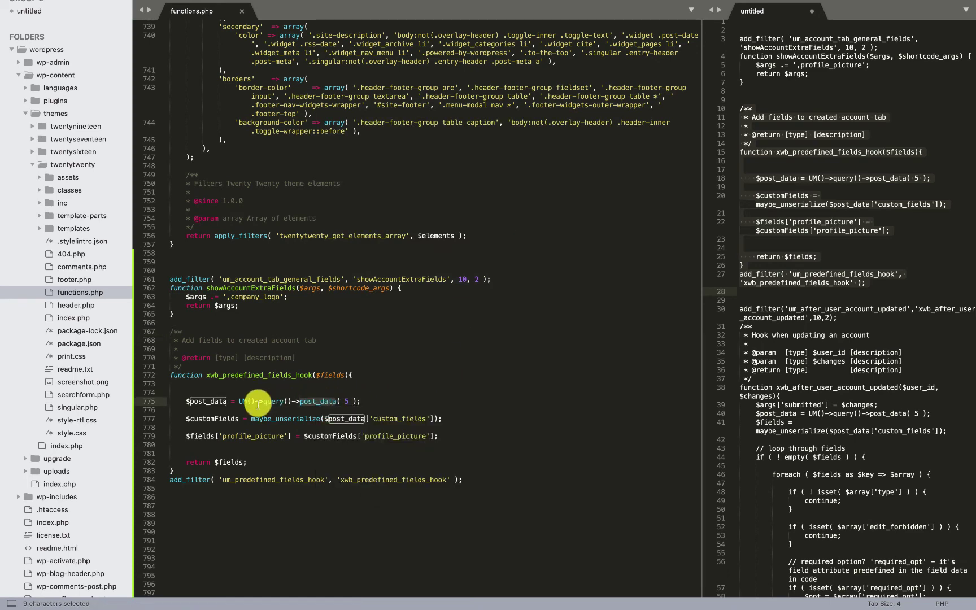
click(350, 402)
text(5)
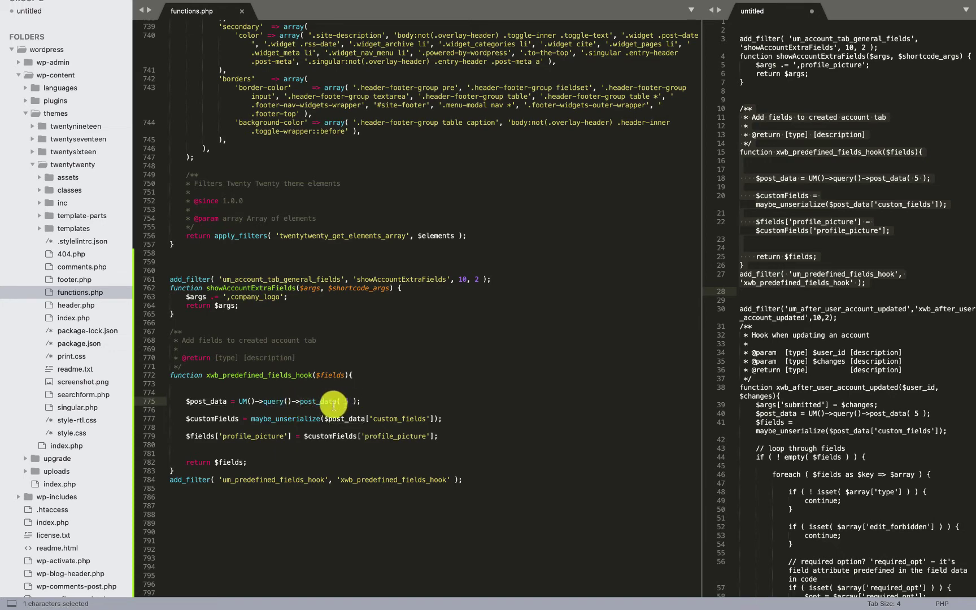
double_click(321, 401)
click(345, 402)
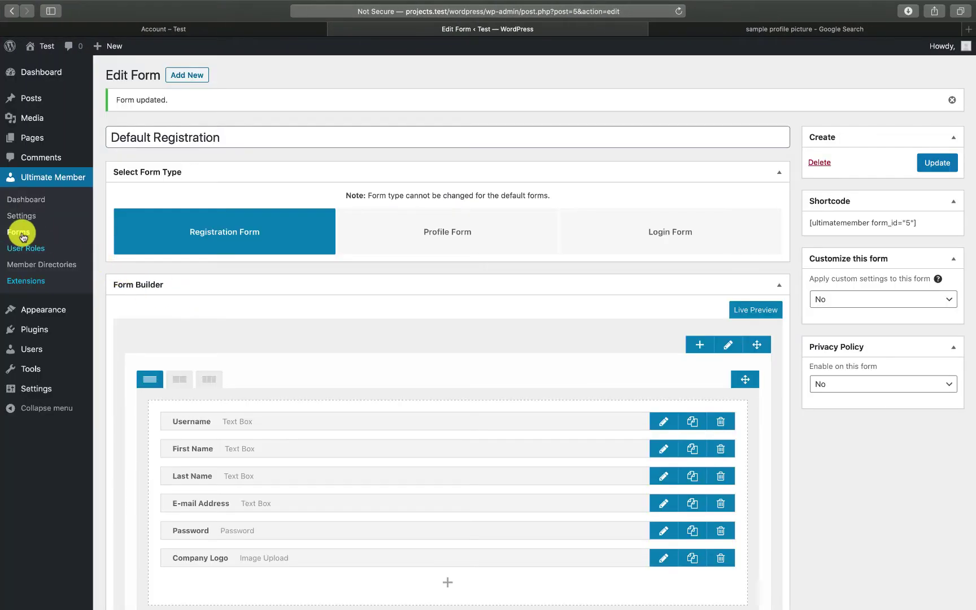
Step: Open the Ultimate Member forms list and review the post_data call on line 775
click(24, 235)
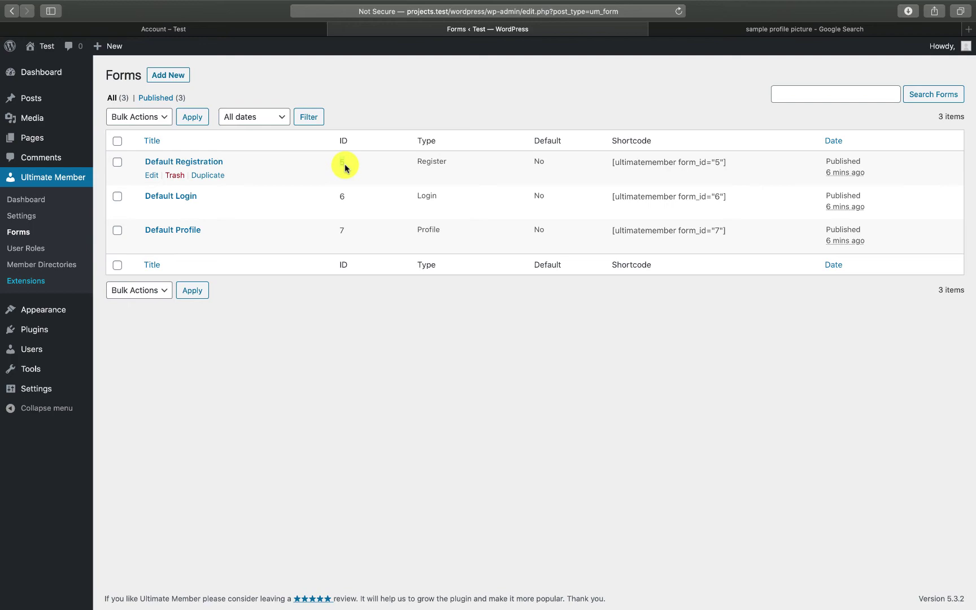
key(ctrl+Left)
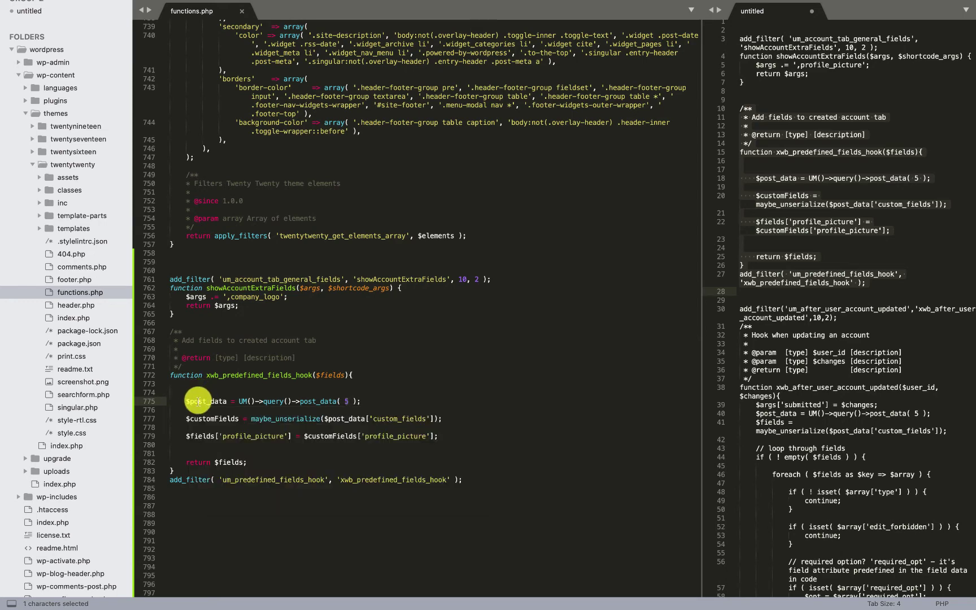
double_click(196, 401)
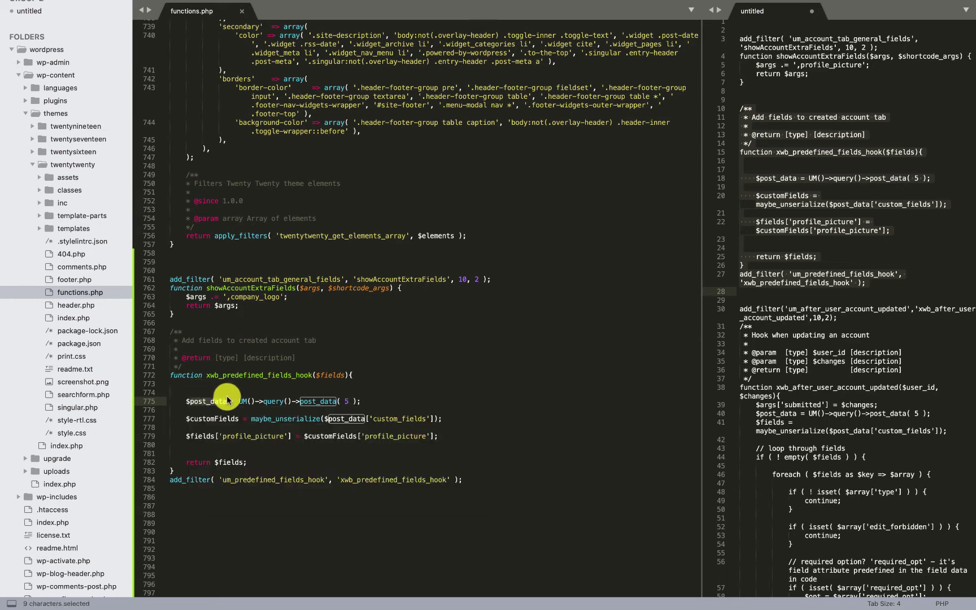
click(444, 399)
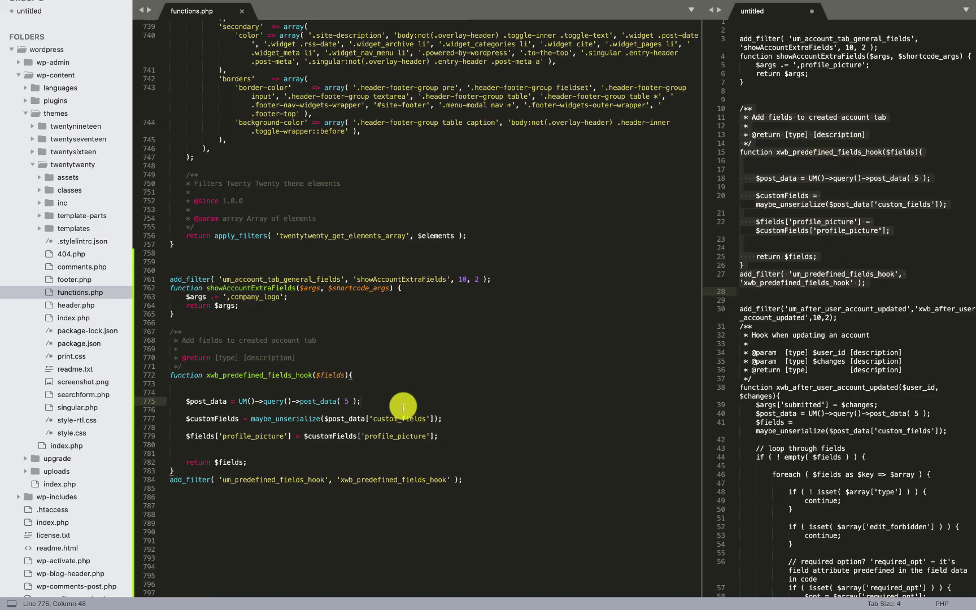
Step: Open the Default Registration form, then revisit the fields hook's profile_picture line
key(super+Tab)
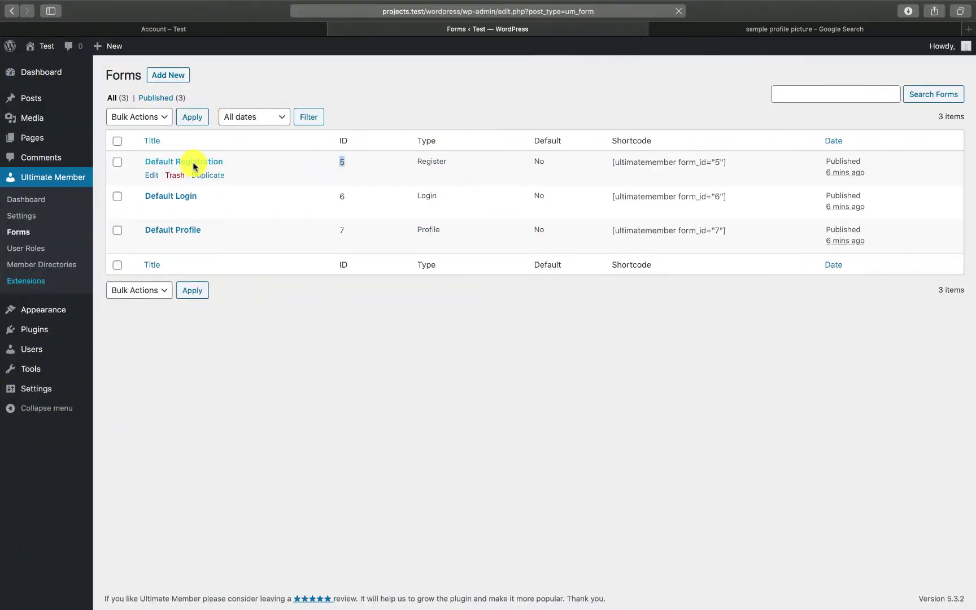
click(193, 162)
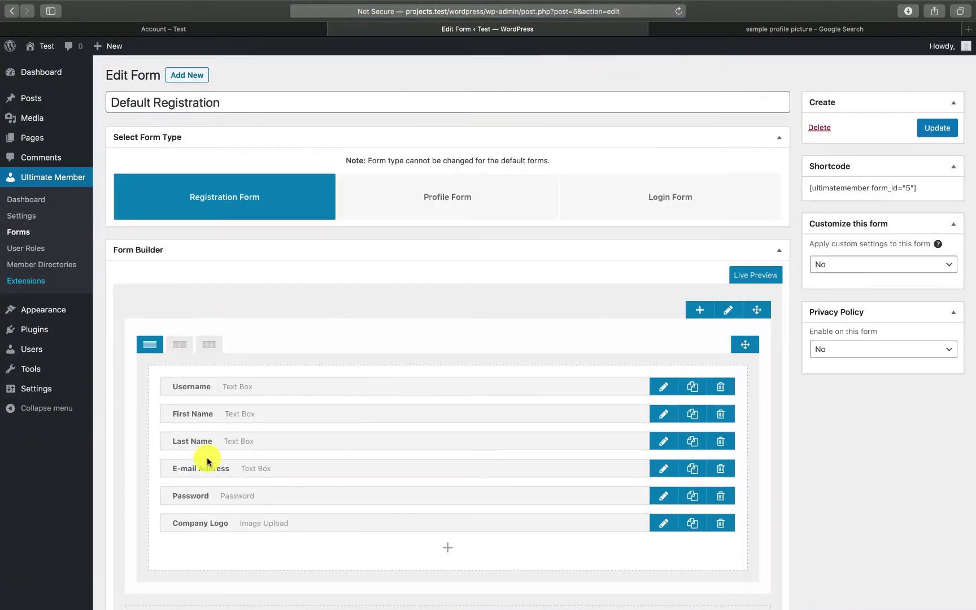
key(super+Tab)
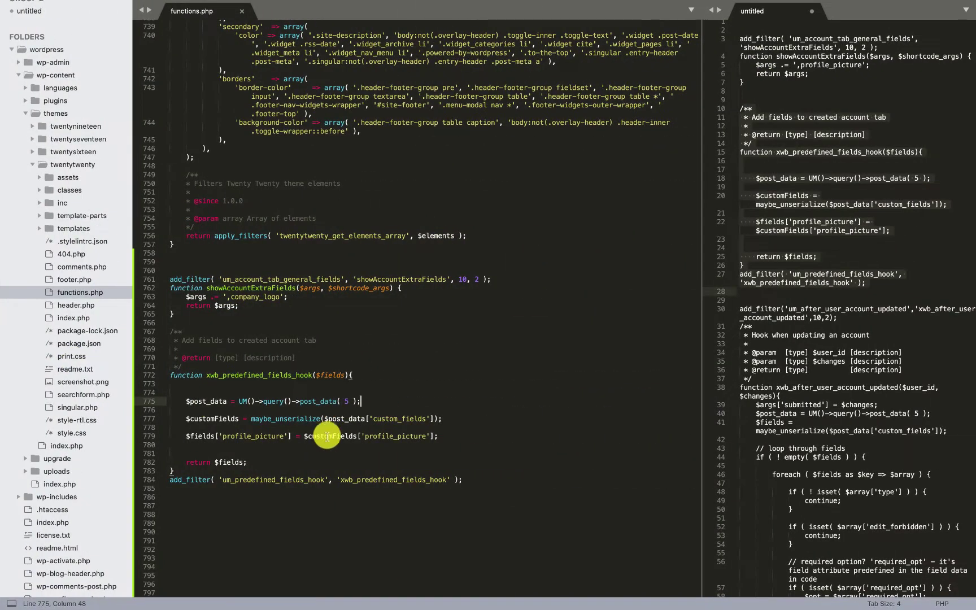
click(296, 436)
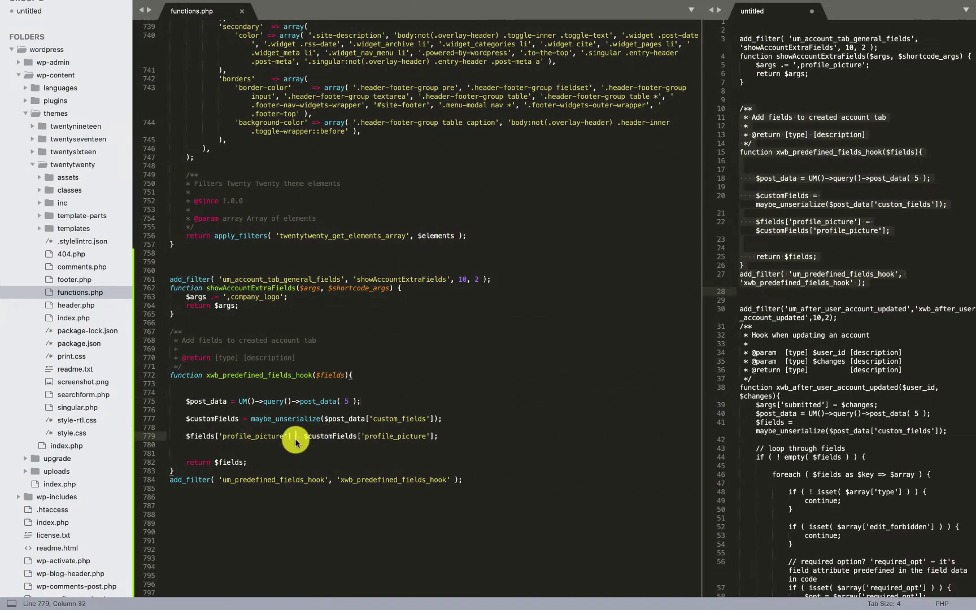
click(270, 455)
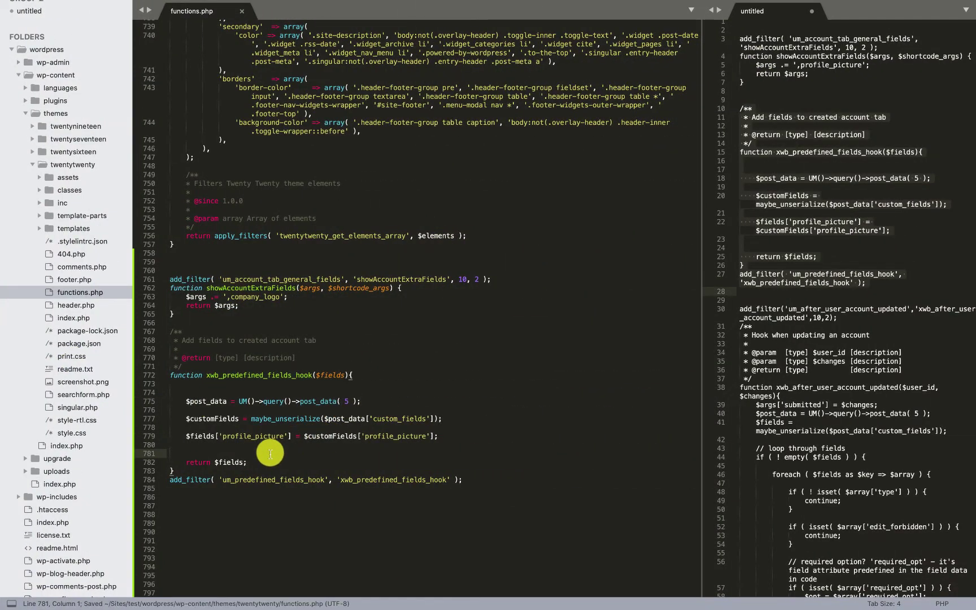
key(super+Tab)
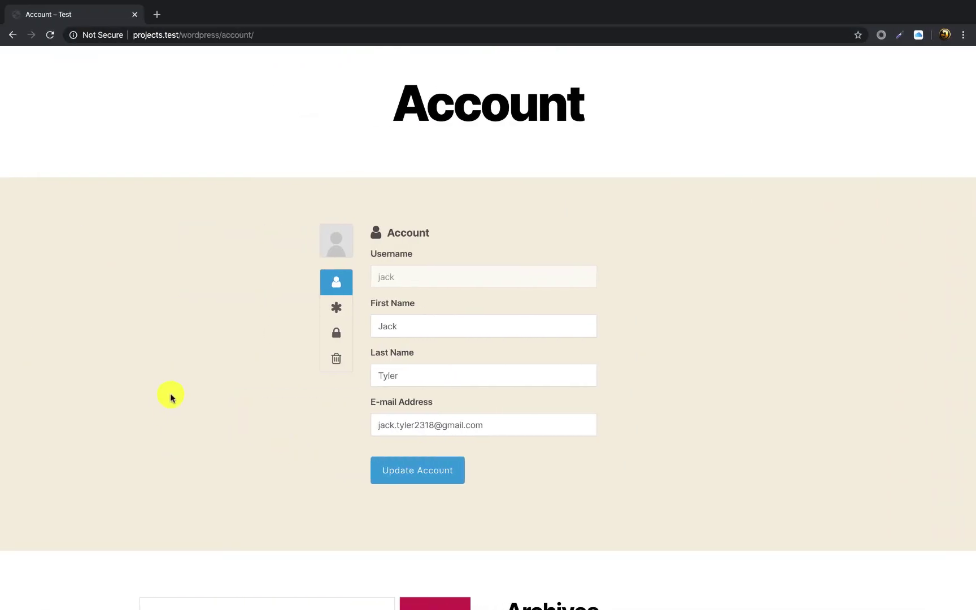
scroll(171, 393, down, 1)
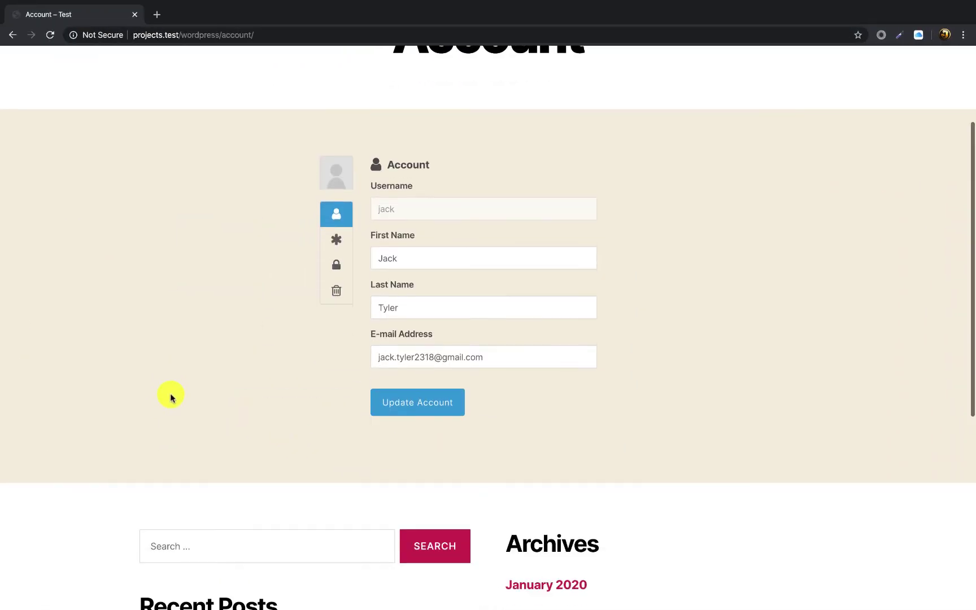
scroll(171, 394, down, 3)
scroll(171, 393, up, 2)
Step: Return to functions.php, since the Account page still lacks a Company Logo field
key(super+Tab)
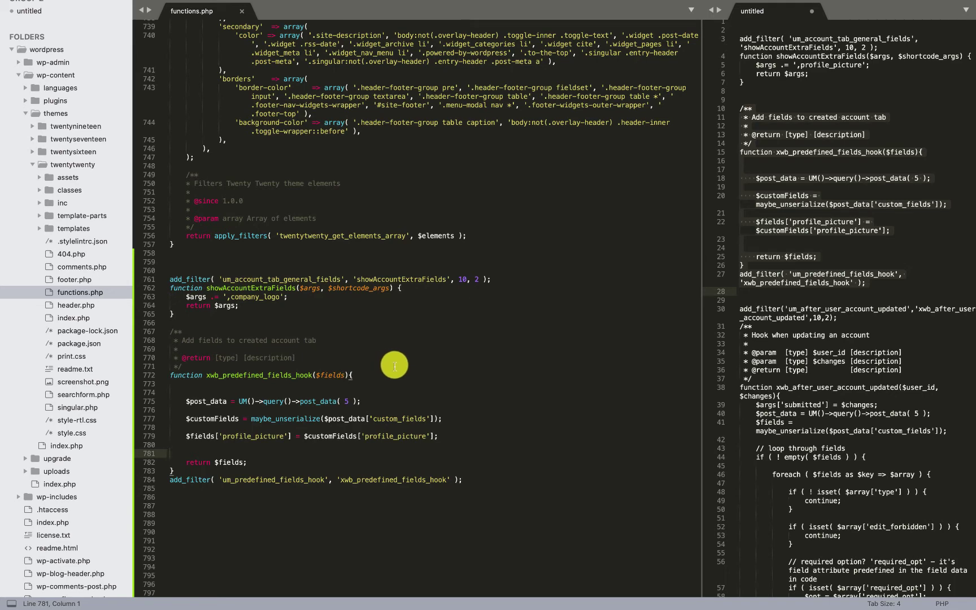
Step: Replace both profile_picture keys on line 779 with company_logo, then check the Account page
double_click(248, 299)
key(ctrl+c)
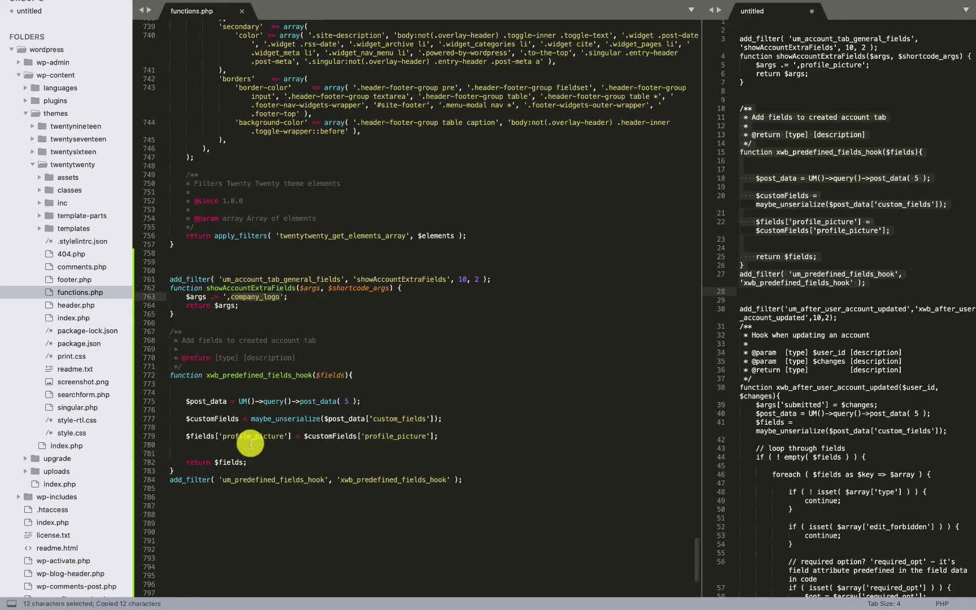
double_click(252, 436)
key(ctrl+v)
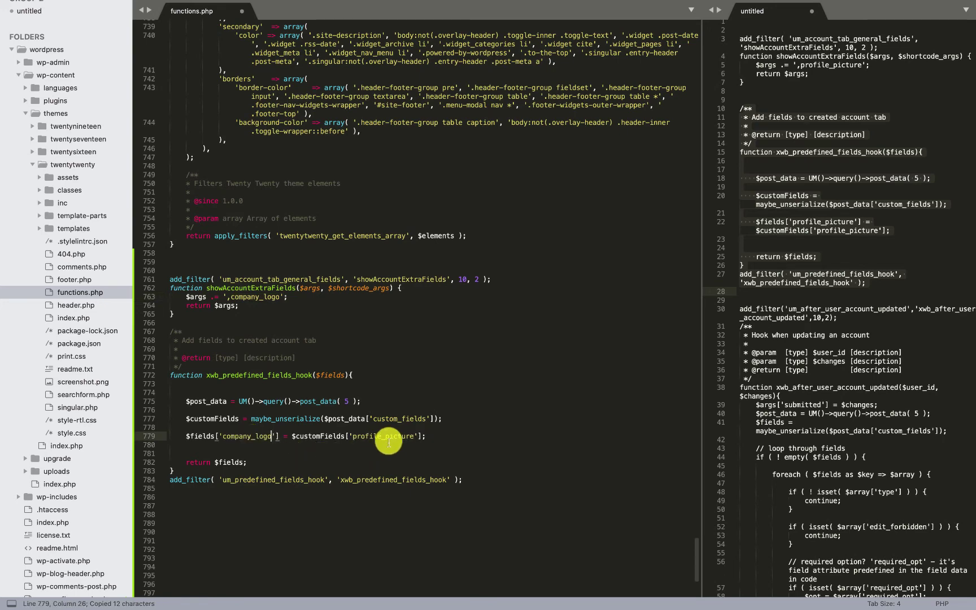
double_click(391, 437)
key(ctrl+v)
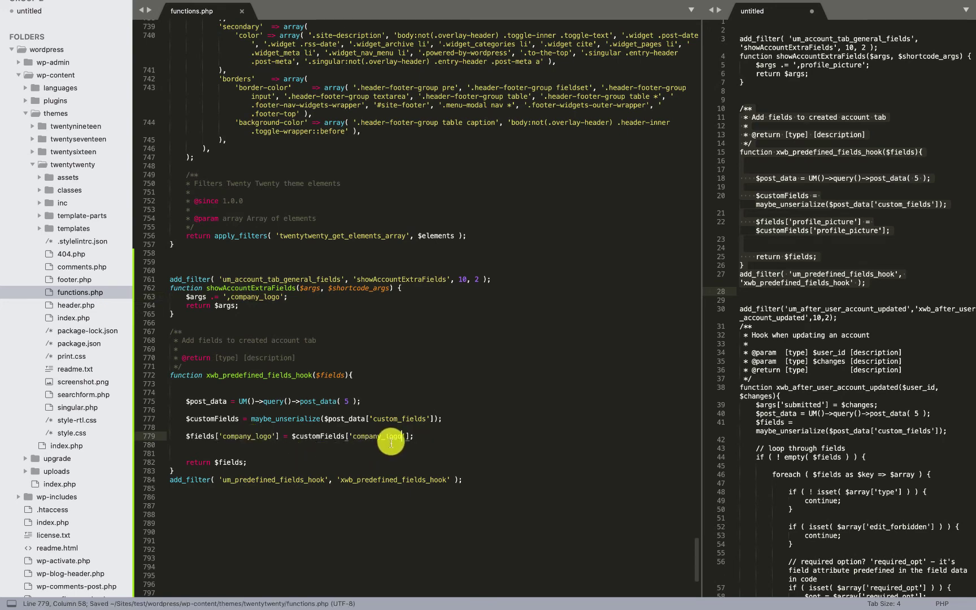
key(alt+Tab)
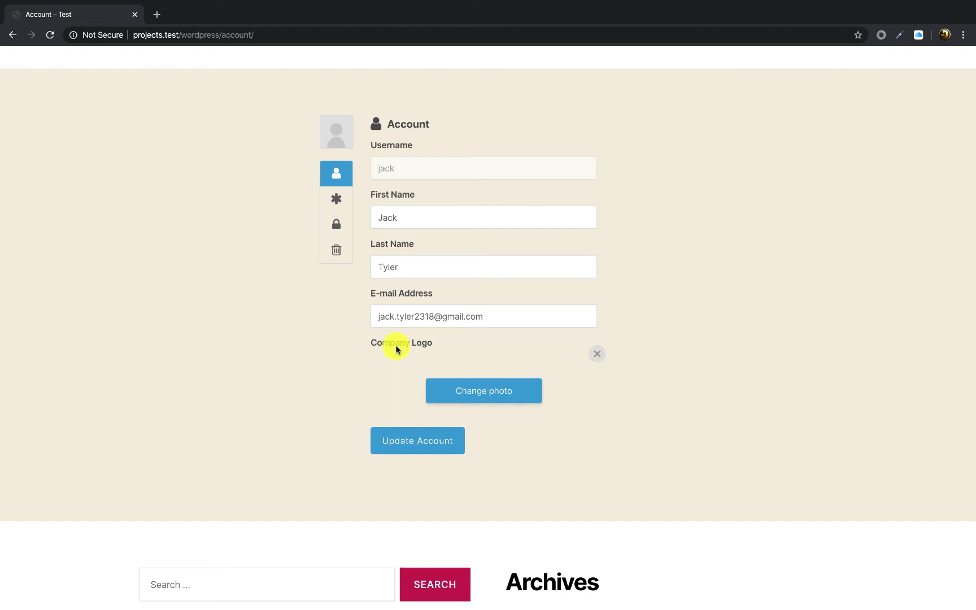
Step: Back in Sublime Text, widen the untitled snippets pane at line 29
key(ctrl+Right)
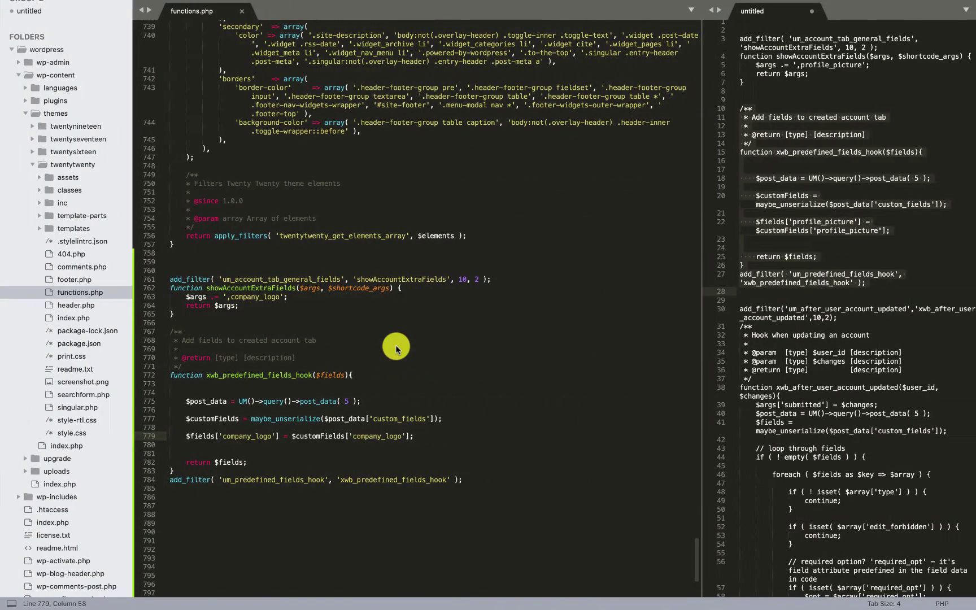
click(785, 301)
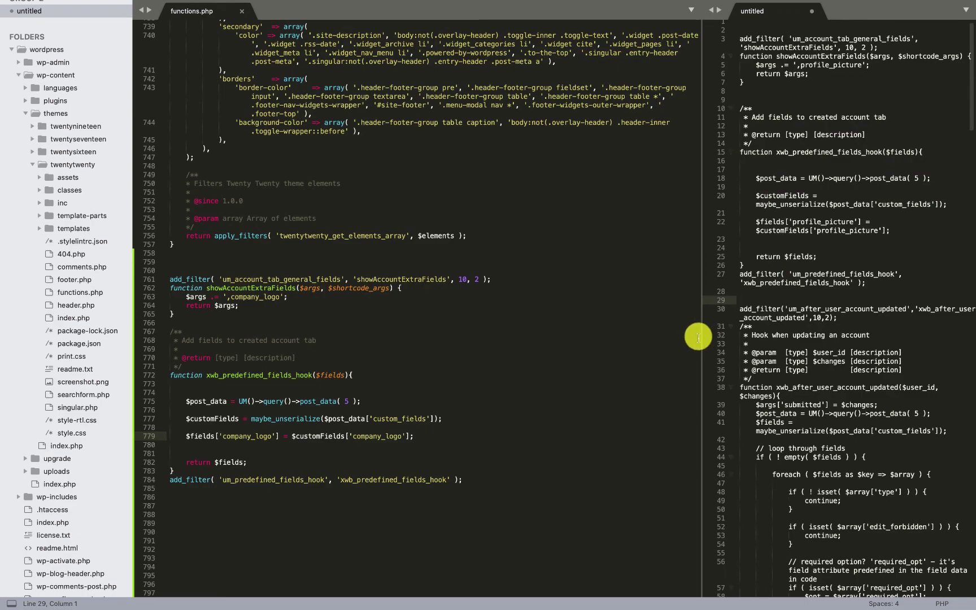
drag(701, 336, 652, 331)
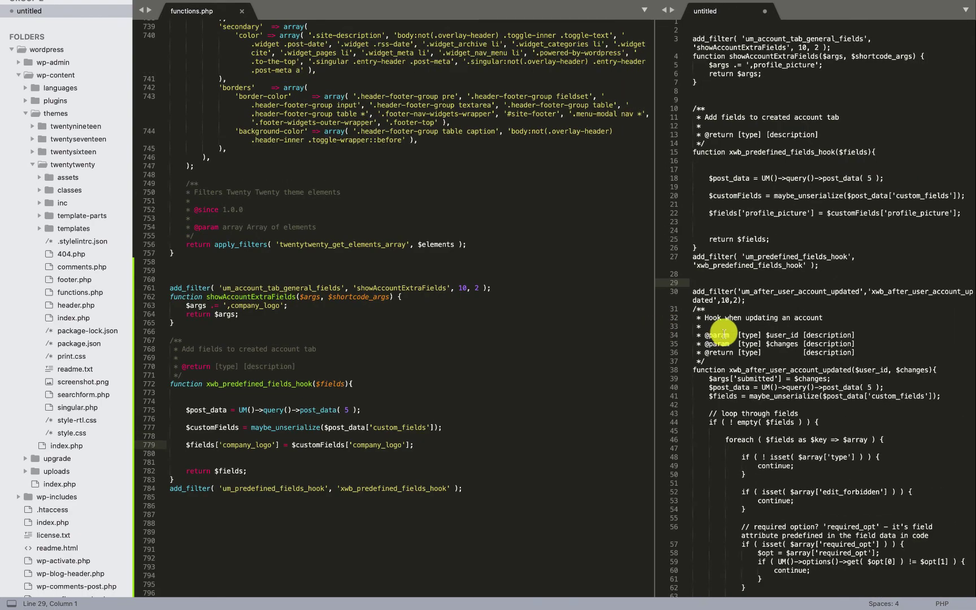
scroll(723, 334, down, 10)
scroll(725, 332, down, 10)
scroll(729, 332, down, 10)
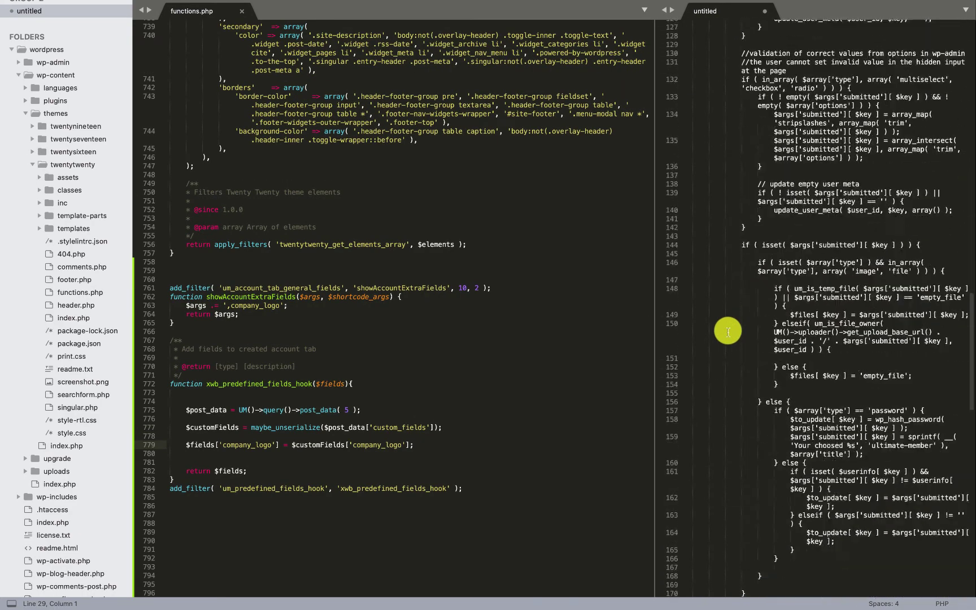
scroll(728, 332, down, 10)
scroll(725, 331, down, 1)
scroll(747, 323, down, 3)
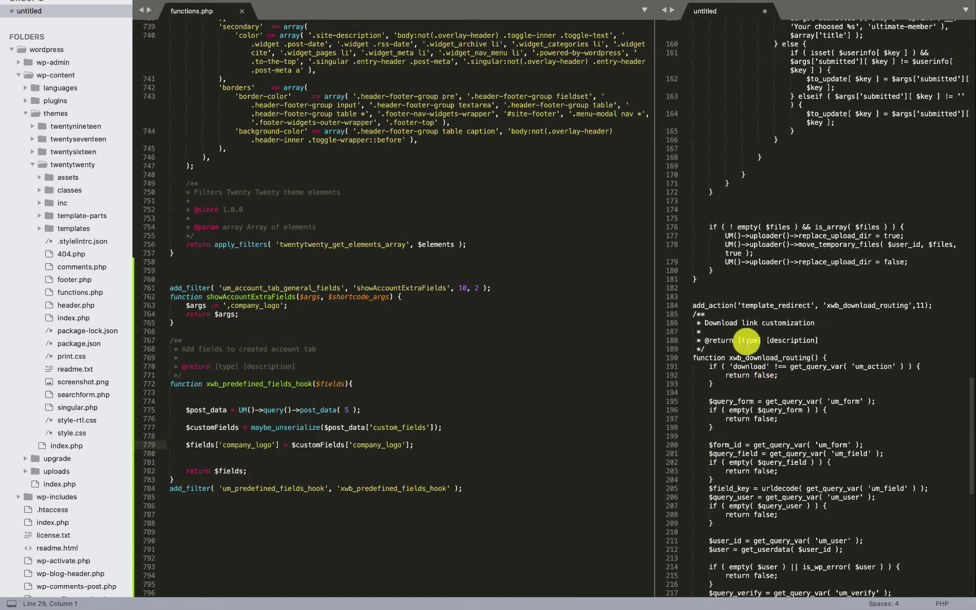
scroll(746, 336, down, 2)
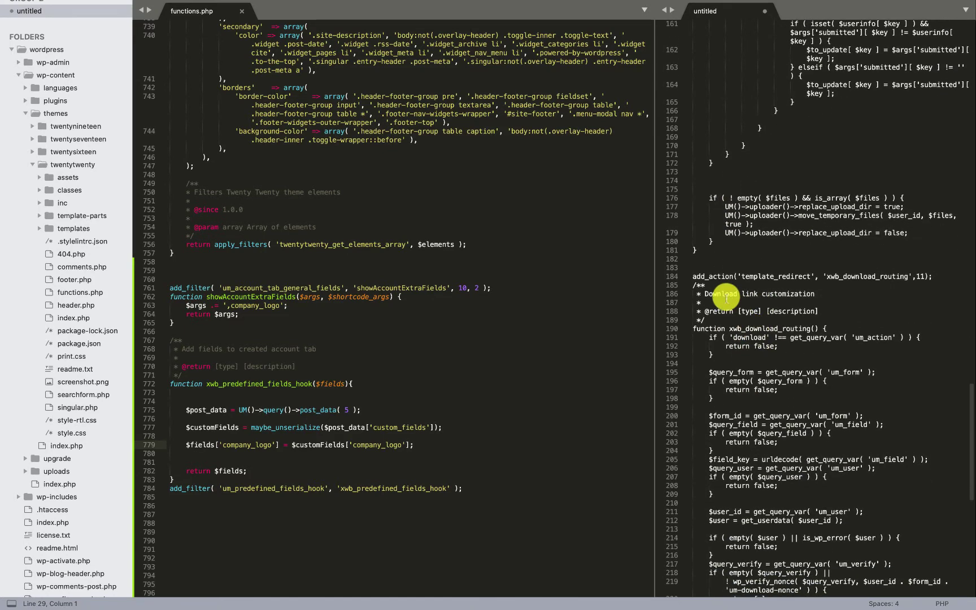
Step: Copy the download-routing code (lines 184–247) into functions.php's blank lines and save
click(694, 276)
scroll(706, 290, down, 15)
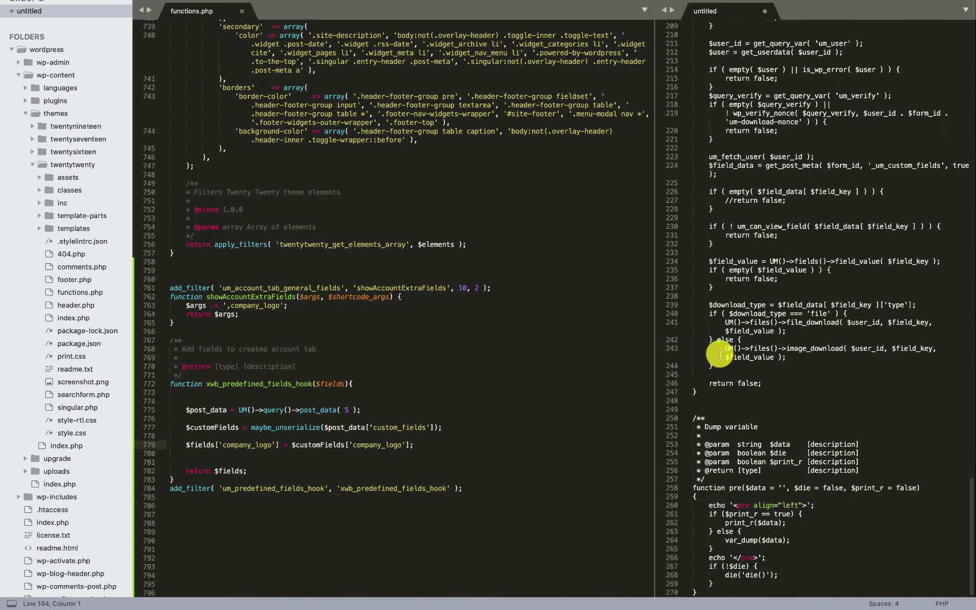
shift+click(699, 390)
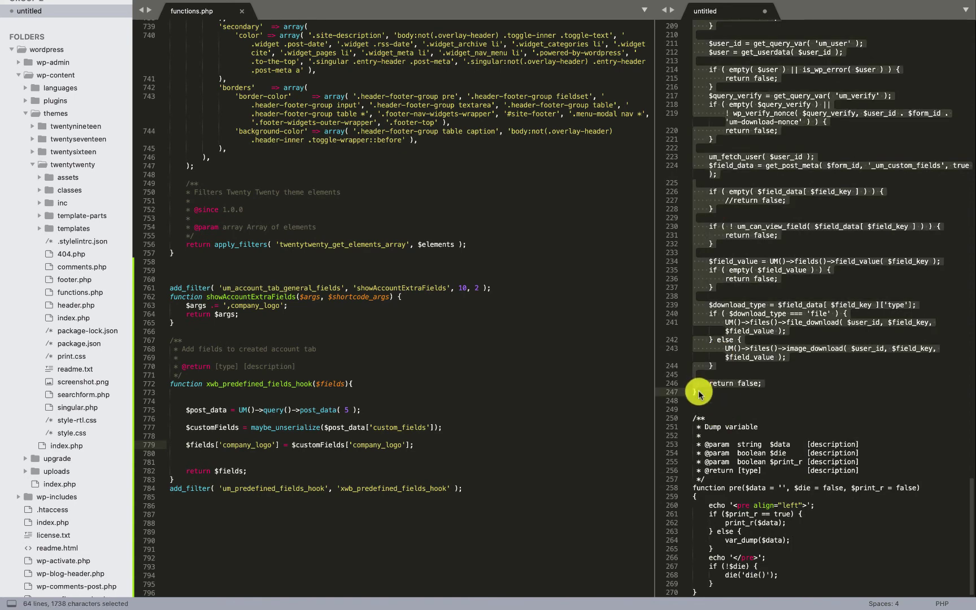
key(ctrl+c)
drag(258, 513, 260, 526)
key(ctrl+v)
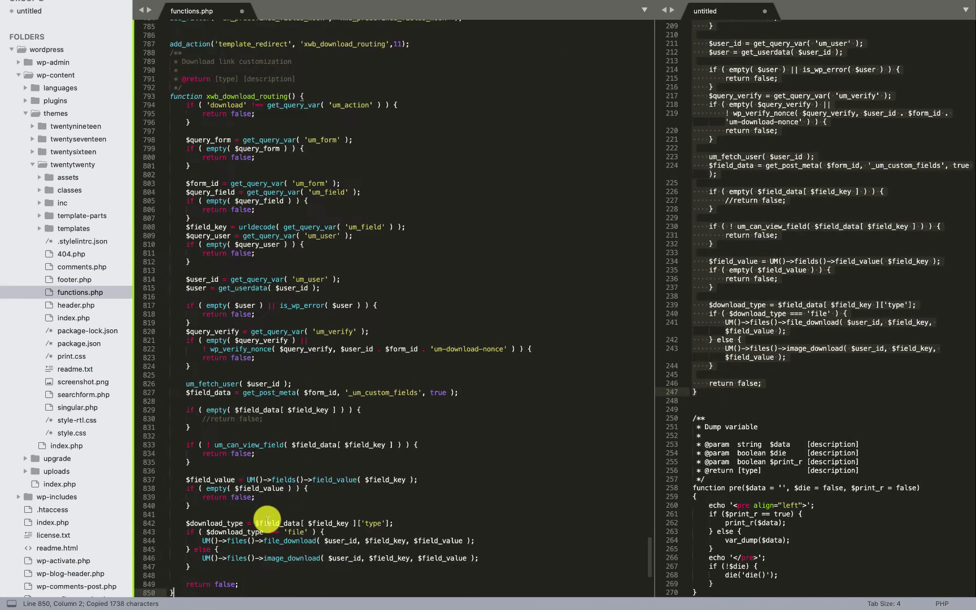
scroll(271, 519, down, 5)
key(ctrl+s)
scroll(286, 450, up, 5)
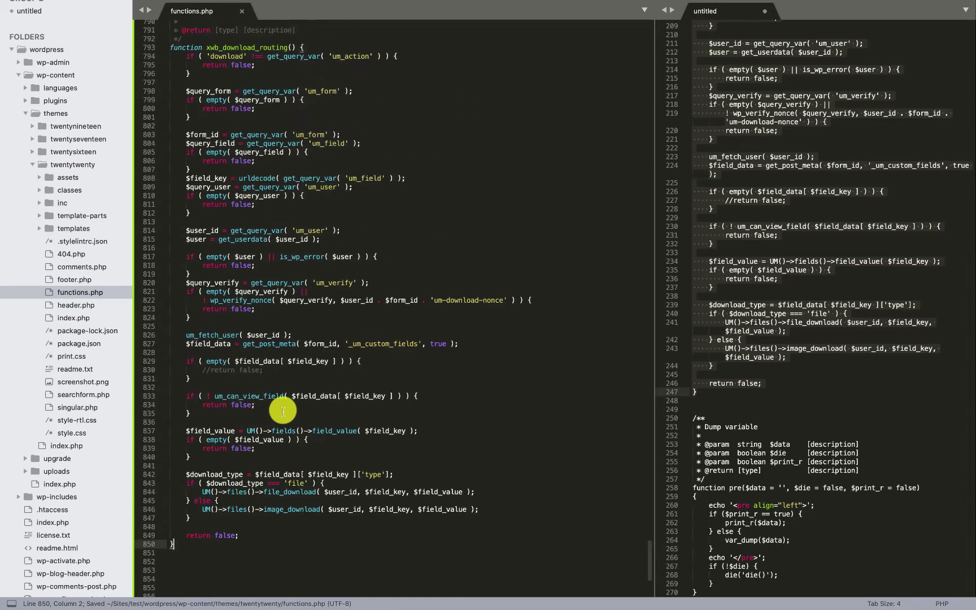
scroll(283, 412, up, 5)
scroll(283, 397, up, 4)
scroll(283, 410, up, 4)
scroll(283, 414, up, 3)
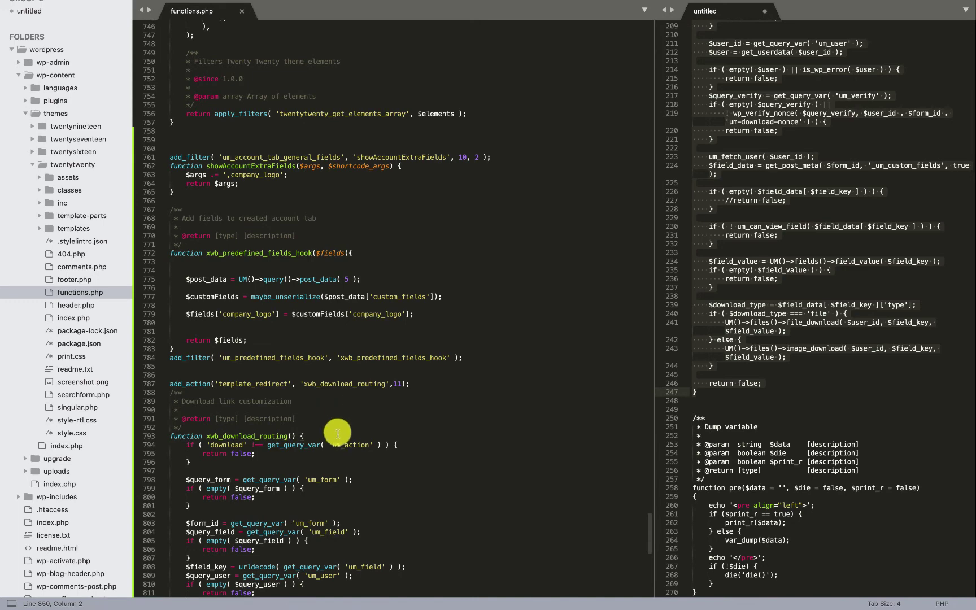
scroll(320, 442, down, 3)
scroll(327, 447, down, 6)
scroll(328, 448, down, 6)
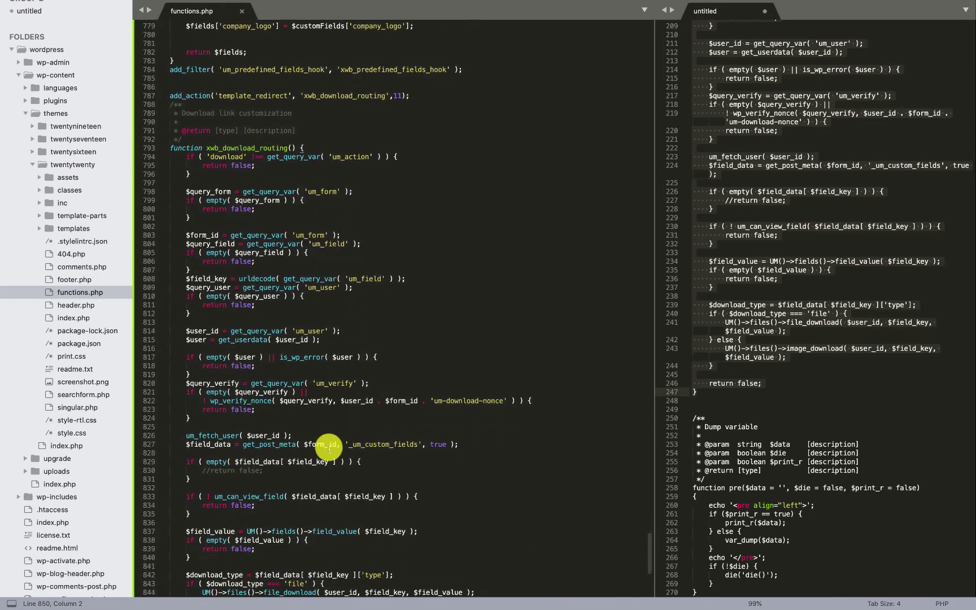
scroll(328, 448, down, 6)
scroll(261, 337, up, 3)
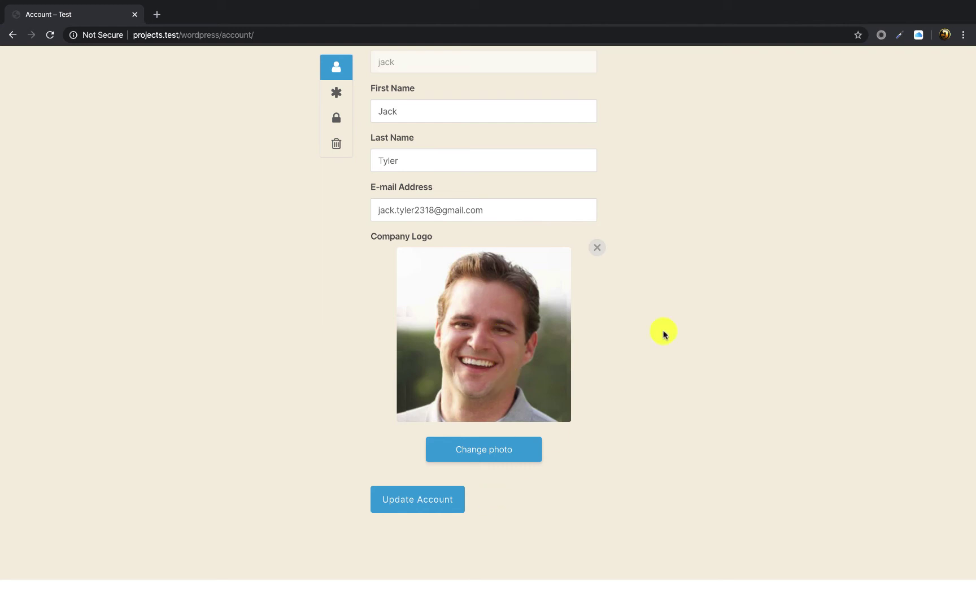
Step: Upload and apply john-sample-395b3514.jpg as the Company Logo, then update the account
click(485, 449)
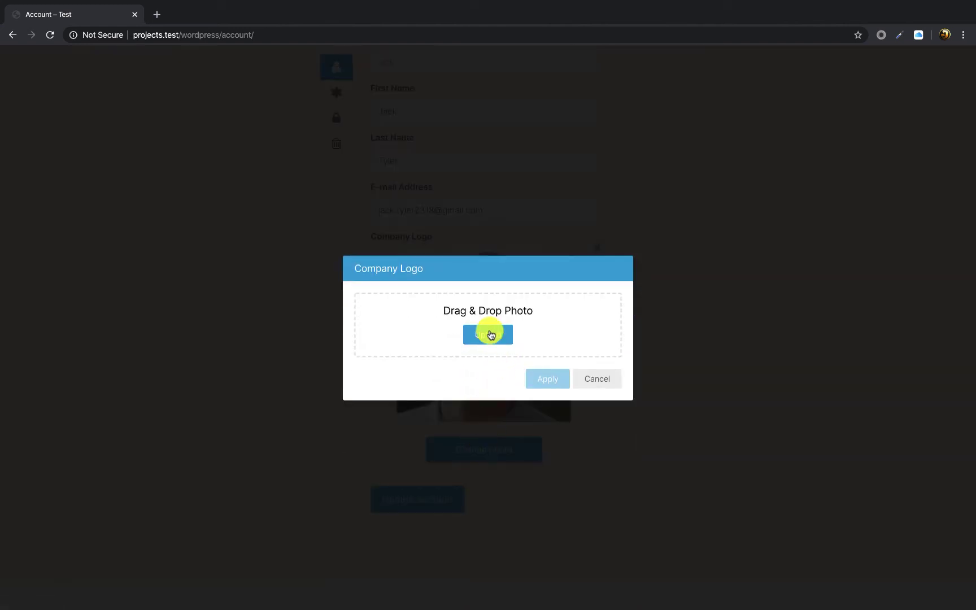
click(483, 329)
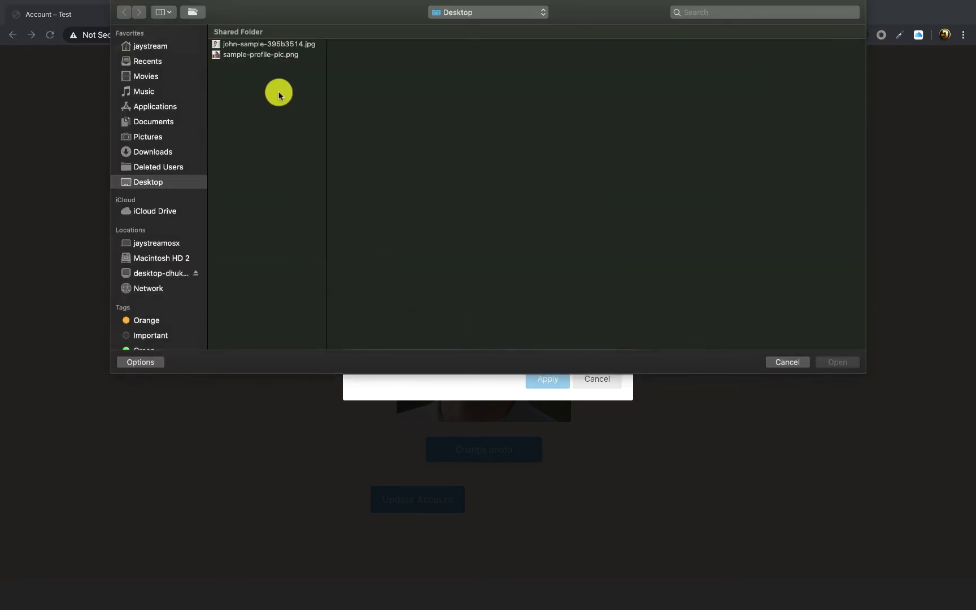
click(246, 54)
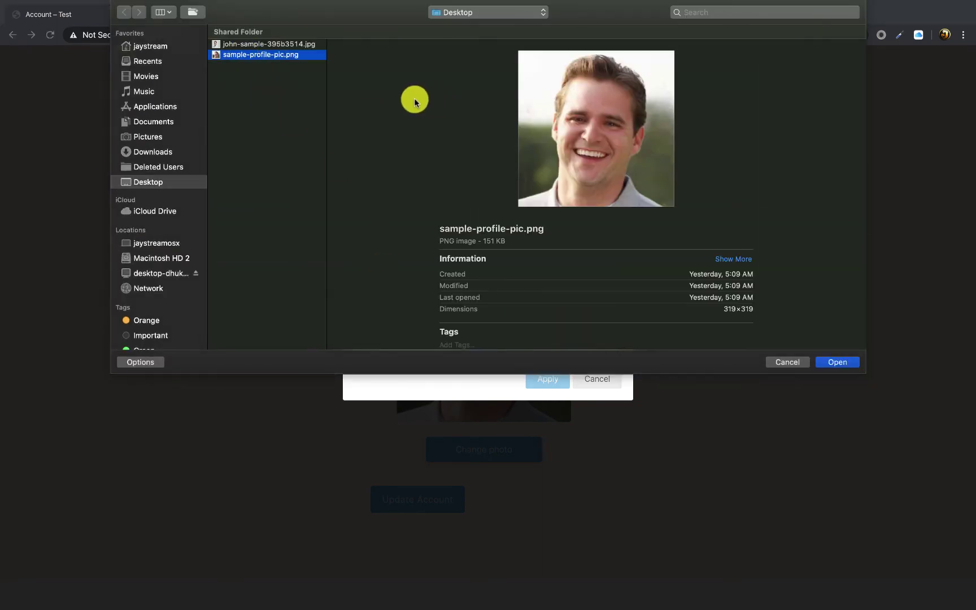
click(250, 45)
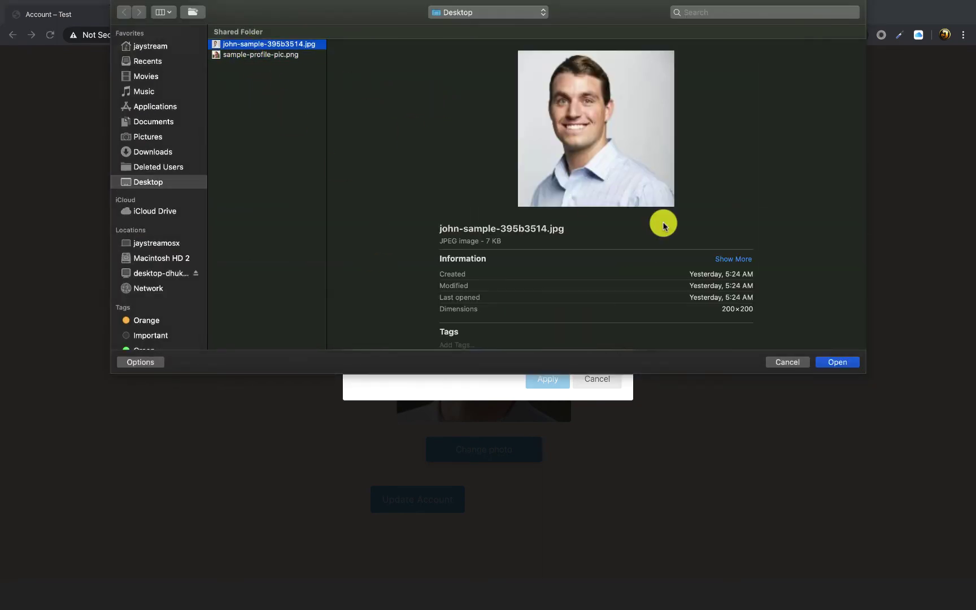
click(831, 363)
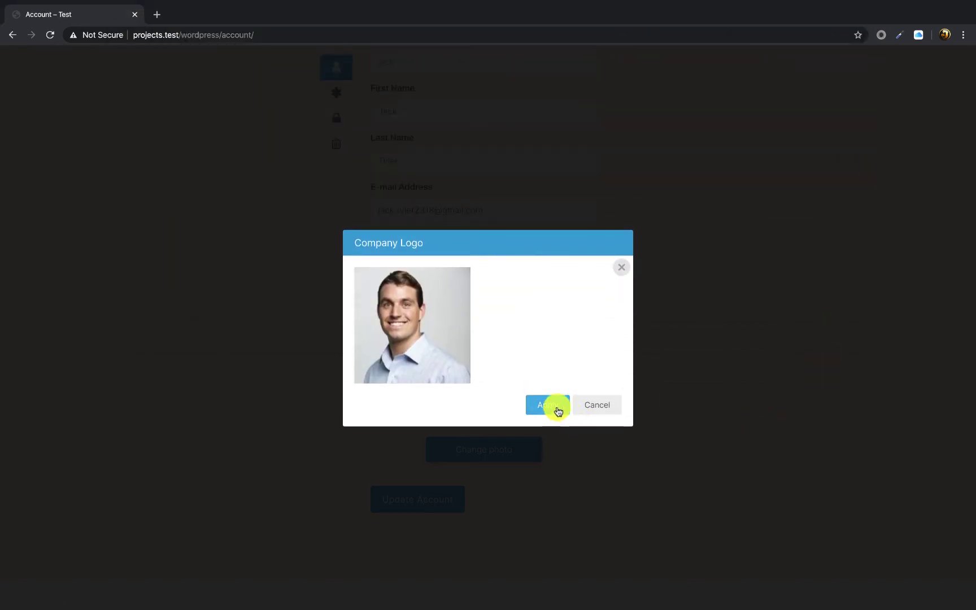
click(557, 410)
click(419, 441)
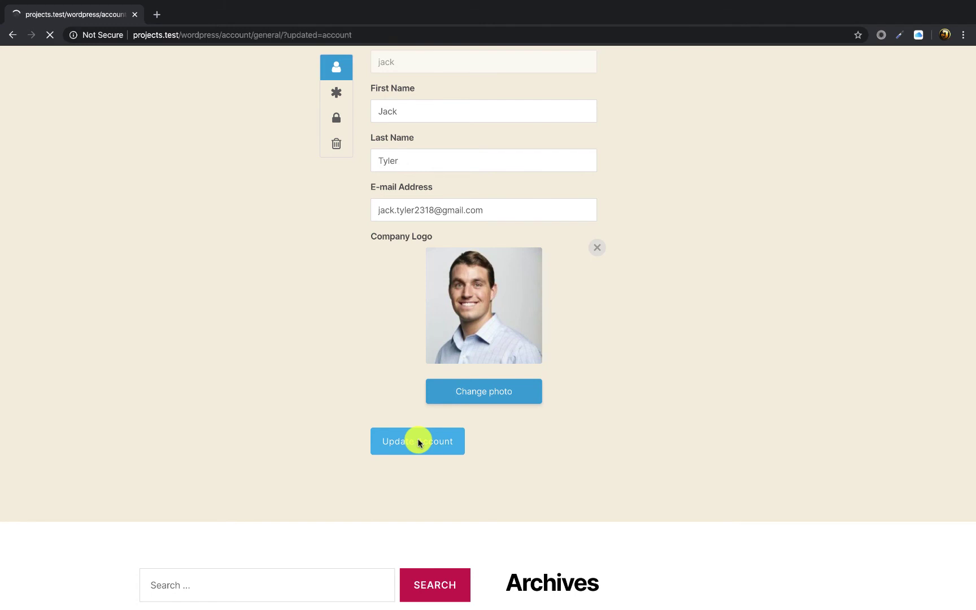
scroll(414, 436, down, 5)
scroll(416, 438, up, 1)
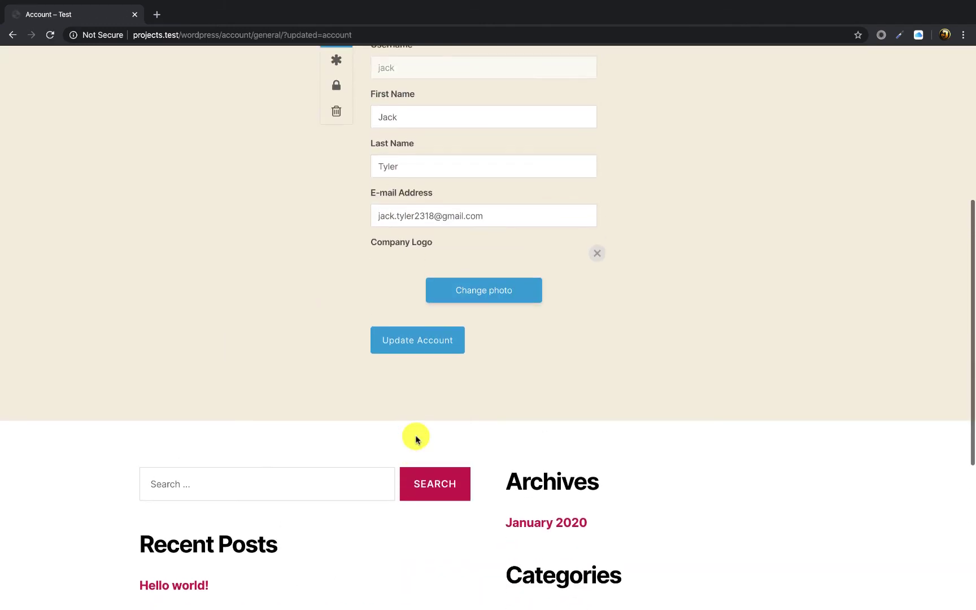
scroll(416, 439, up, 3)
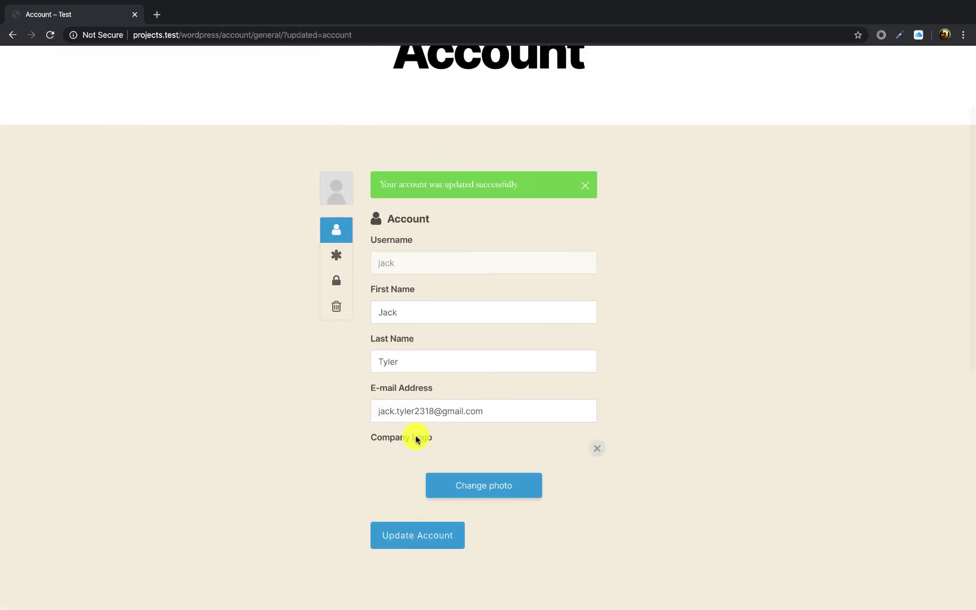
scroll(273, 422, down, 1)
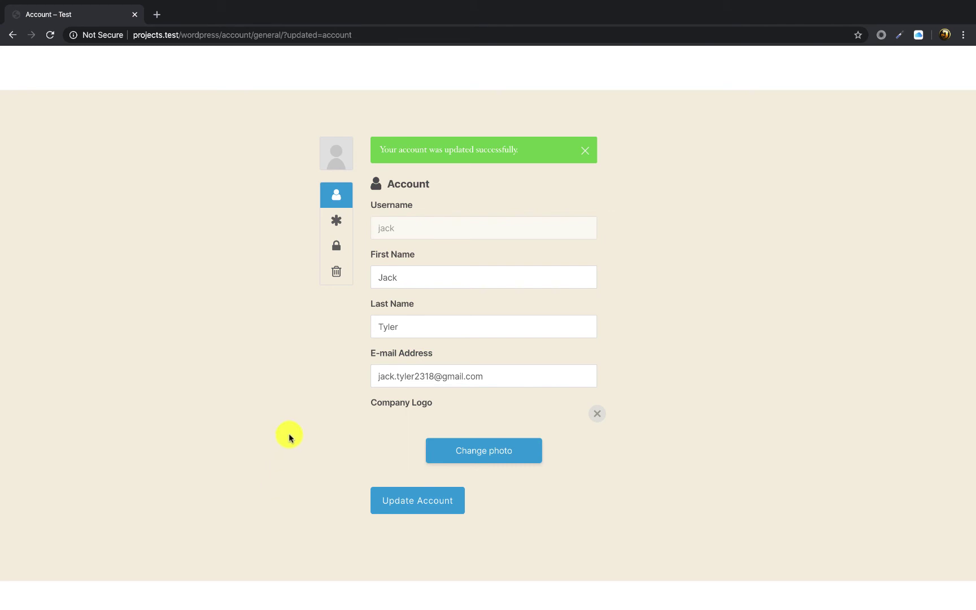
Step: Copy the hook code from line 30 of the untitled scratch file to the end of functions.php
key(alt+Tab)
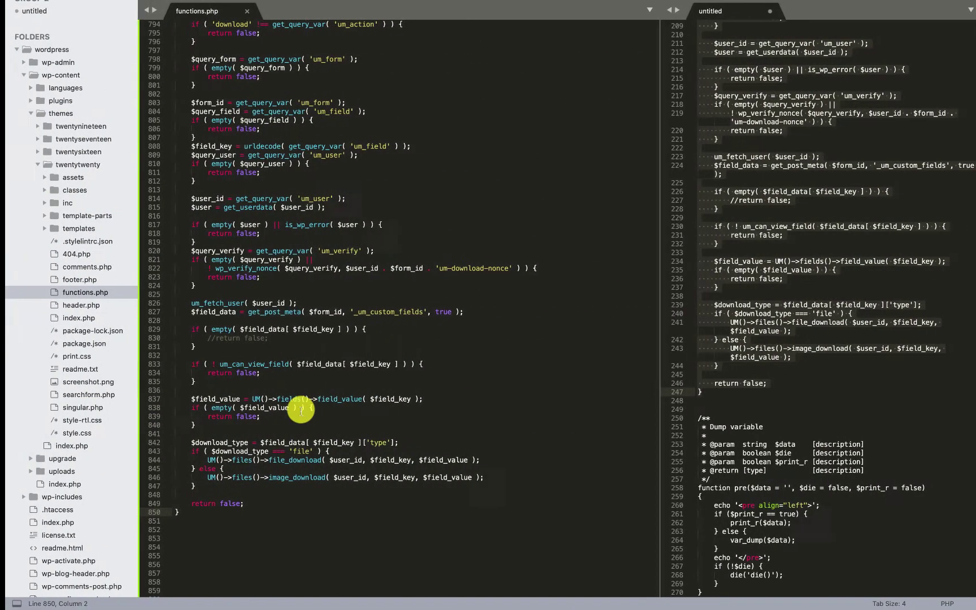
scroll(818, 296, up, 5)
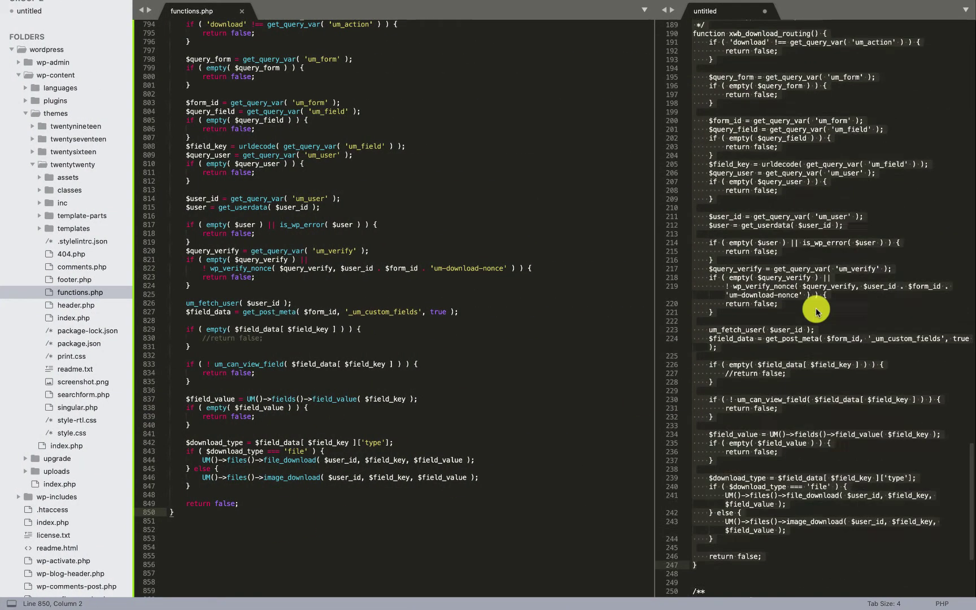
scroll(818, 296, up, 5)
click(711, 421)
scroll(717, 397, down, 5)
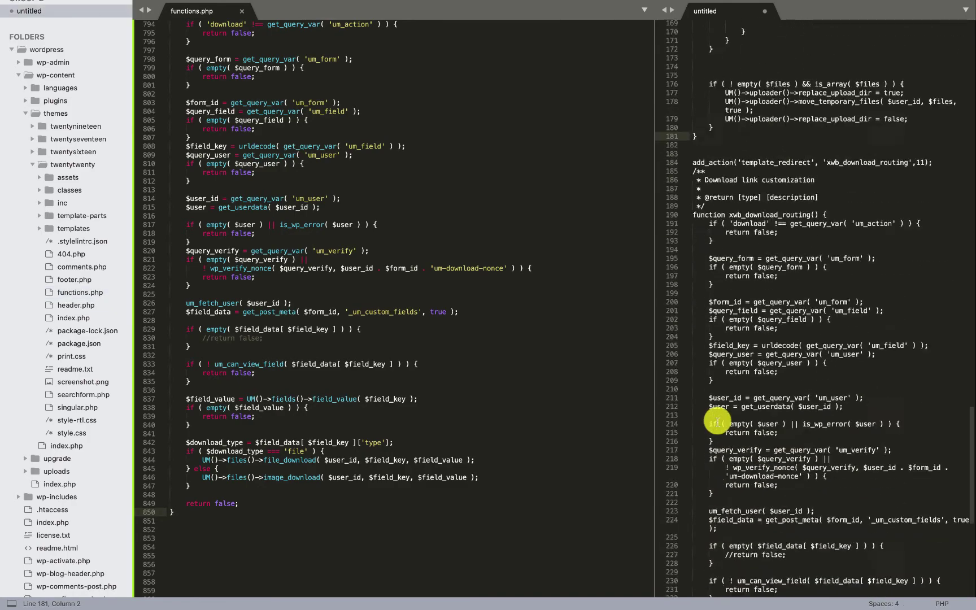
scroll(719, 366, up, 5)
scroll(719, 397, up, 5)
scroll(719, 420, up, 10)
scroll(720, 420, up, 6)
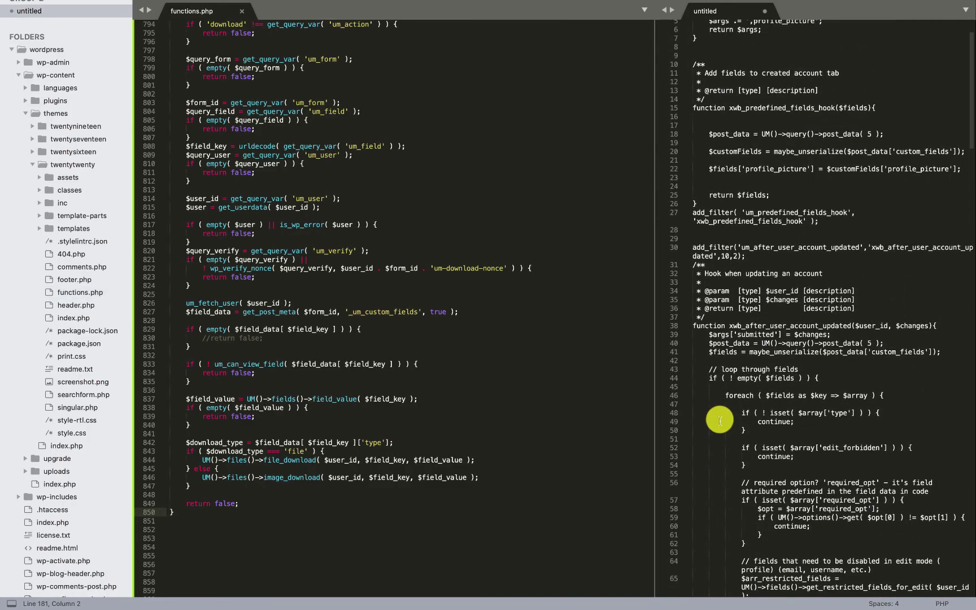
shift+click(694, 246)
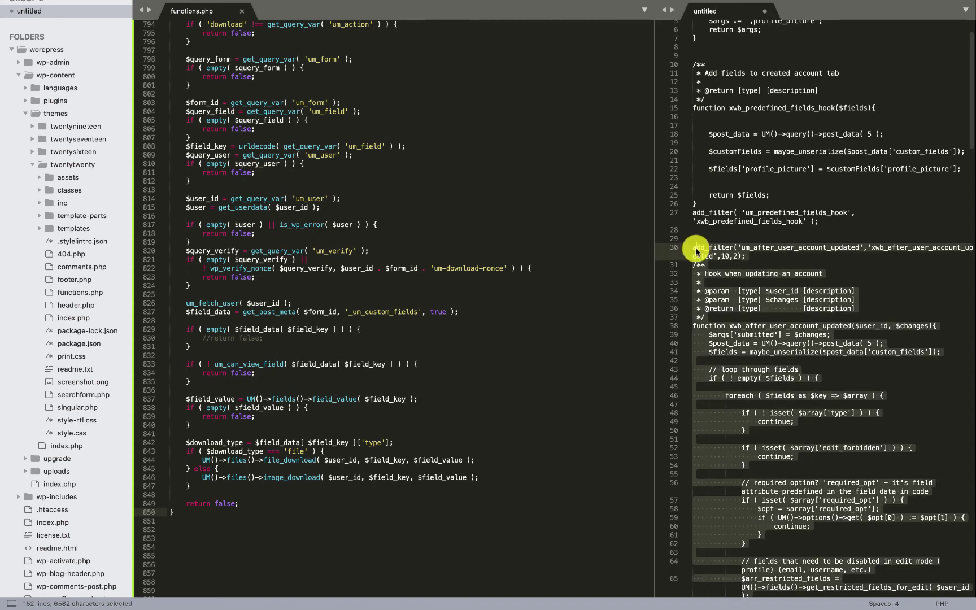
key(ctrl+c)
scroll(282, 362, down, 5)
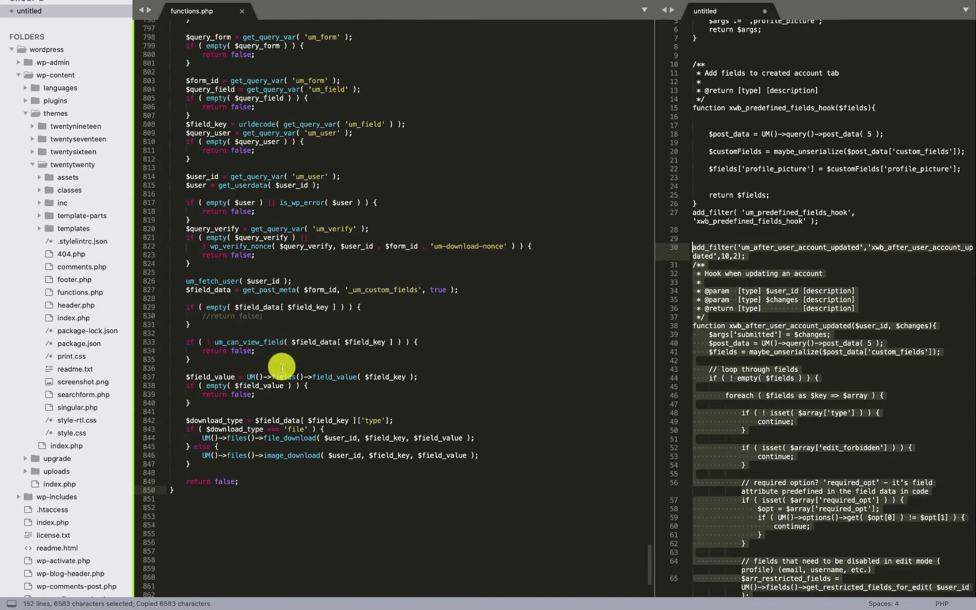
click(326, 464)
click(300, 428)
key(ctrl+v)
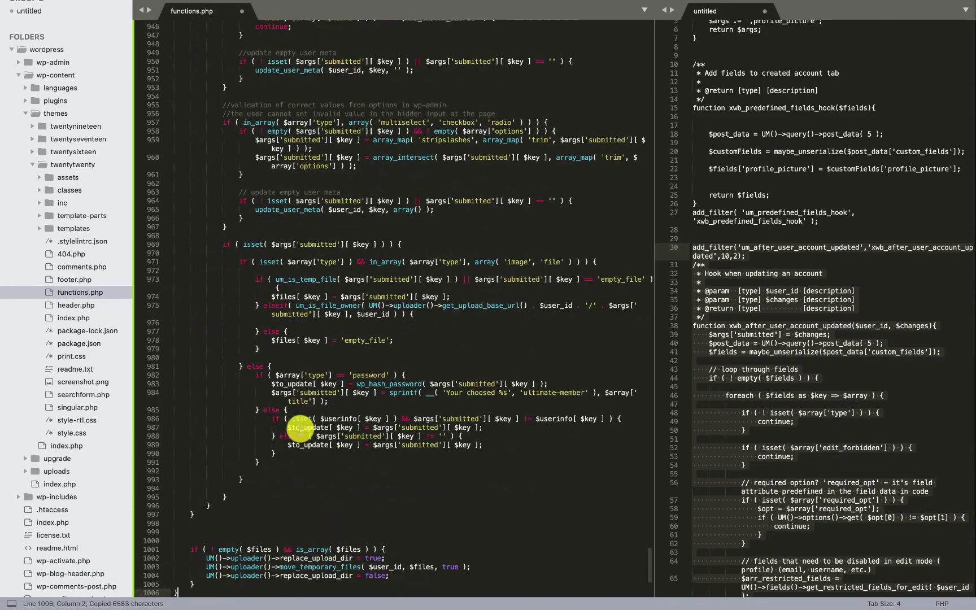
scroll(298, 391, up, 10)
scroll(300, 389, up, 10)
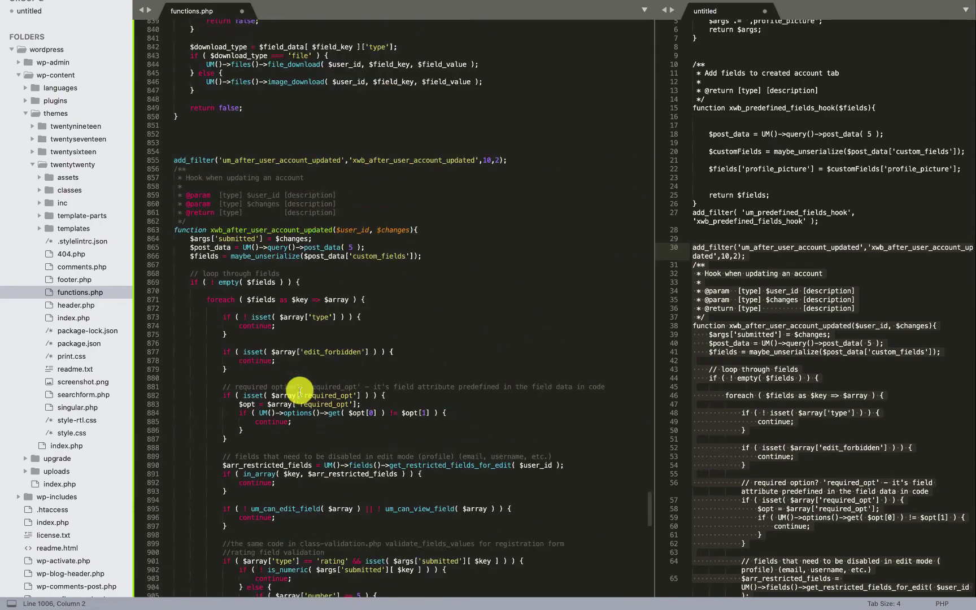
scroll(299, 390, up, 2)
Step: Save functions.php and check the post_data( 5 ) form id against the Ultimate Member forms list
double_click(216, 283)
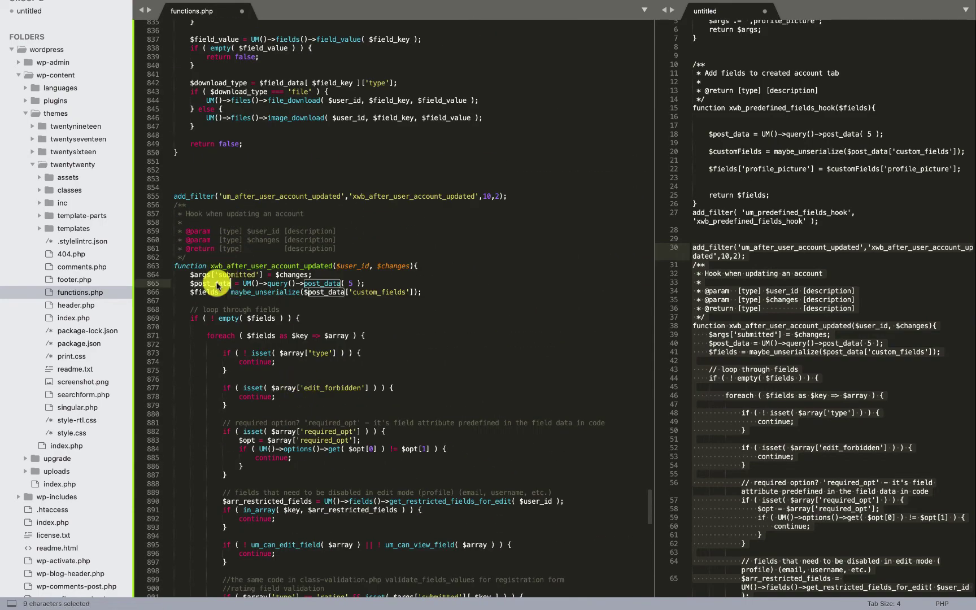
click(187, 187)
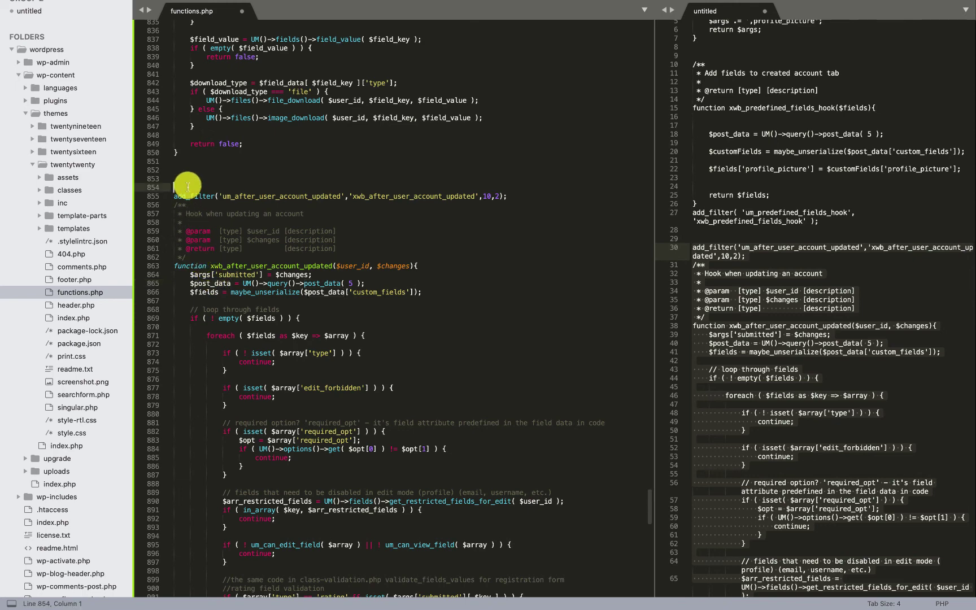
key(ctrl+s)
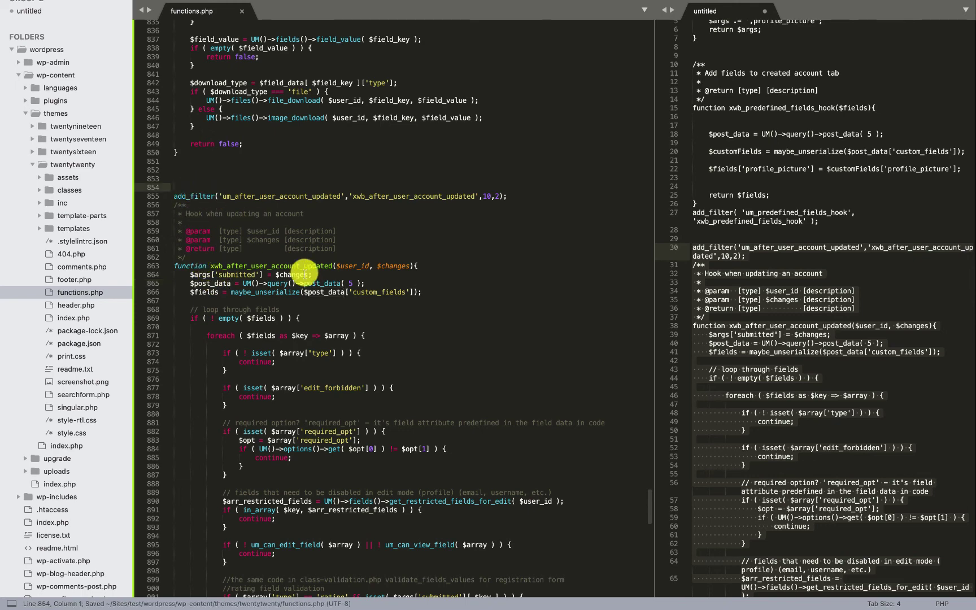
drag(344, 283, 353, 283)
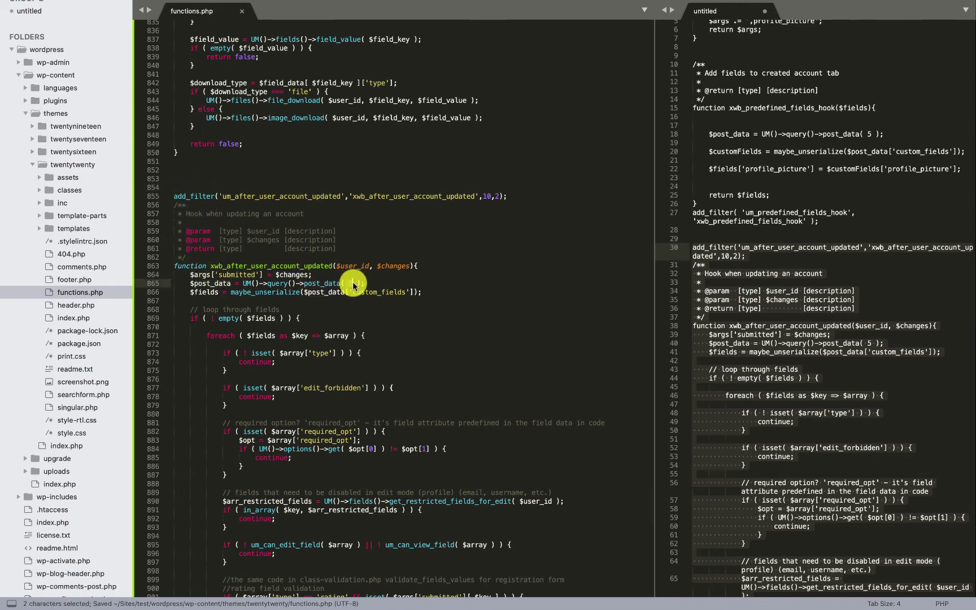
click(349, 286)
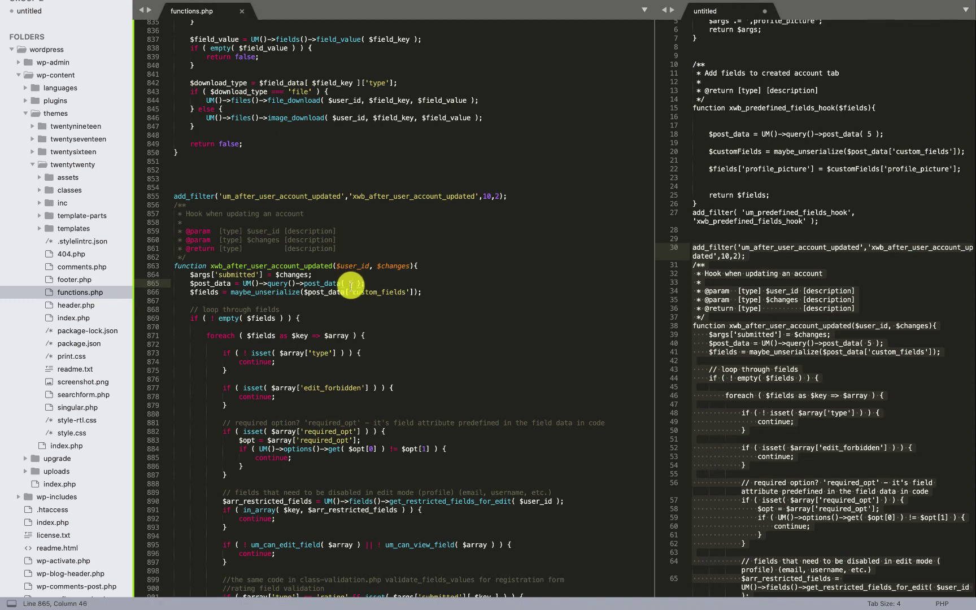
key(super+Tab)
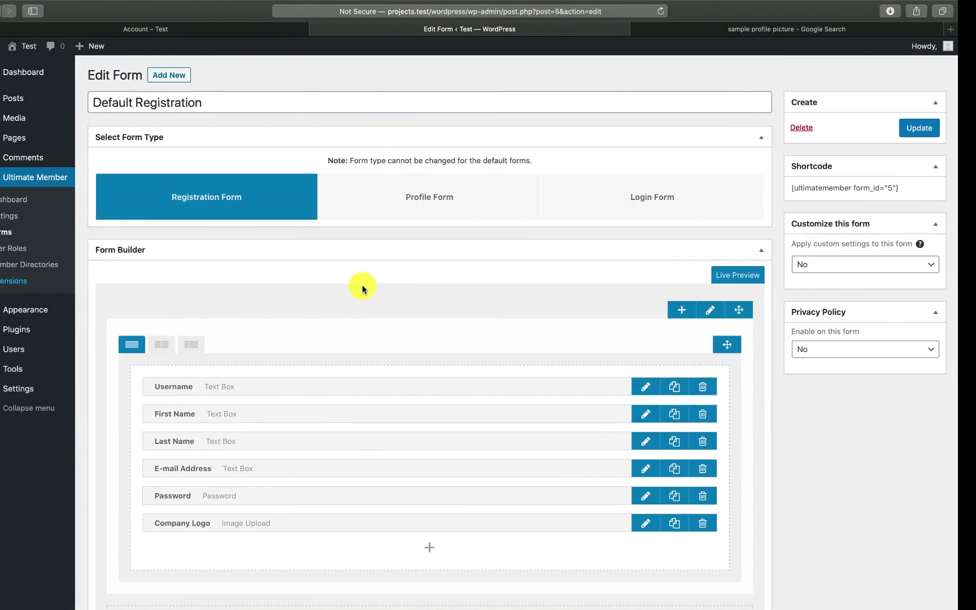
click(20, 231)
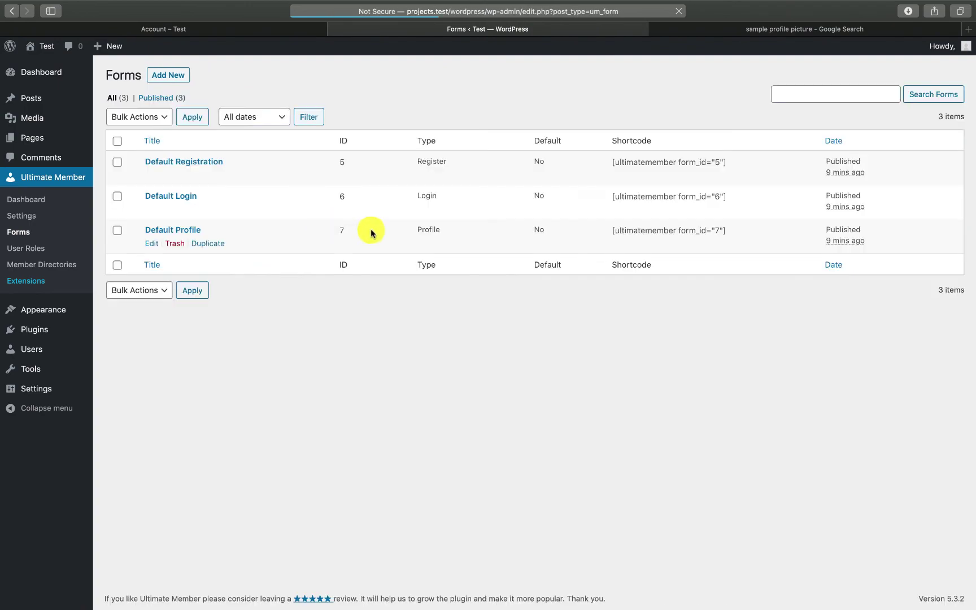
key(super+Tab)
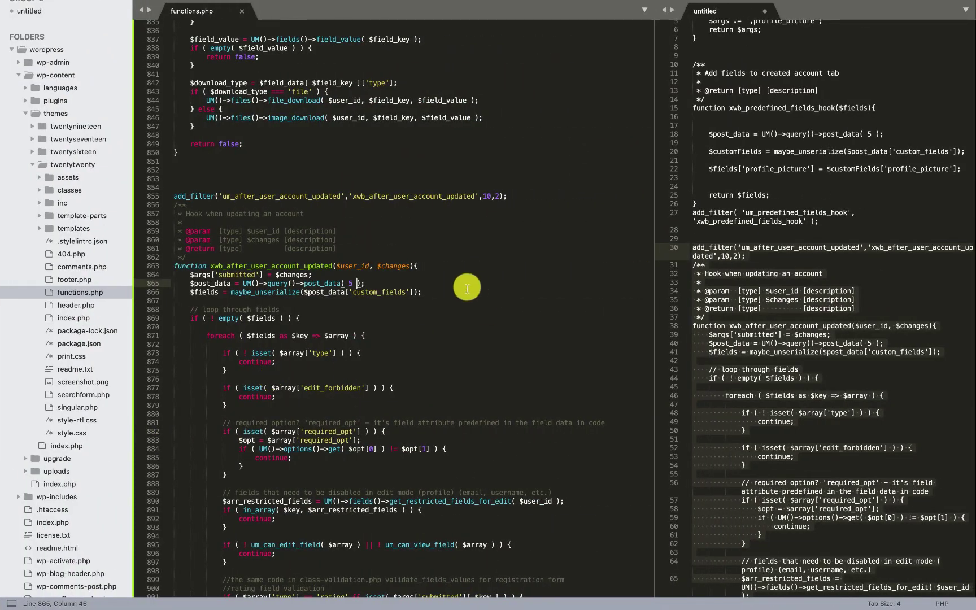
Step: Re-save functions.php, review the code down to line 997, and return to the browser
click(404, 283)
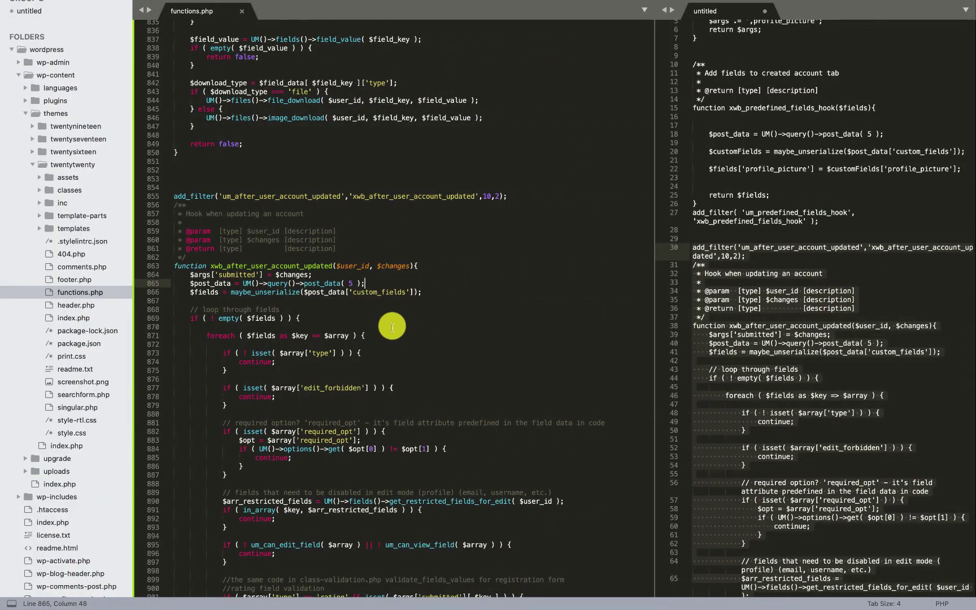
key(super+s)
scroll(379, 333, down, 5)
scroll(379, 333, down, 5)
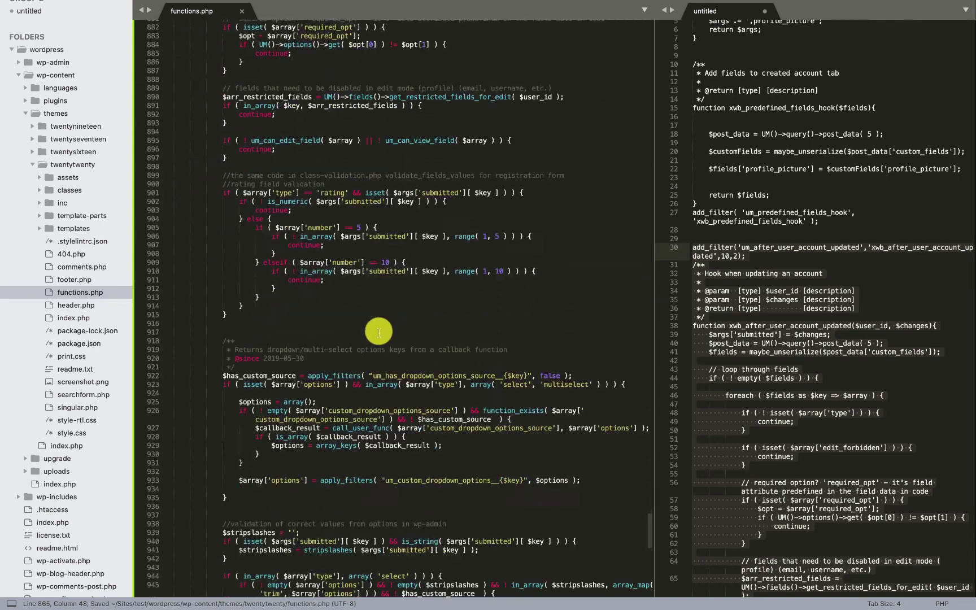
scroll(380, 332, down, 5)
scroll(378, 333, down, 5)
scroll(379, 332, down, 5)
scroll(379, 333, down, 5)
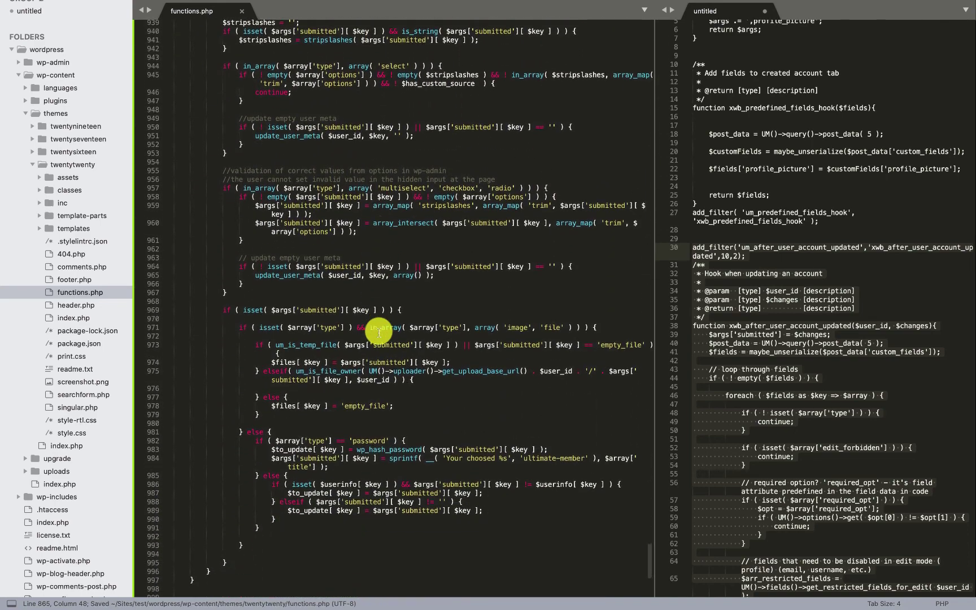
scroll(379, 332, down, 5)
click(379, 333)
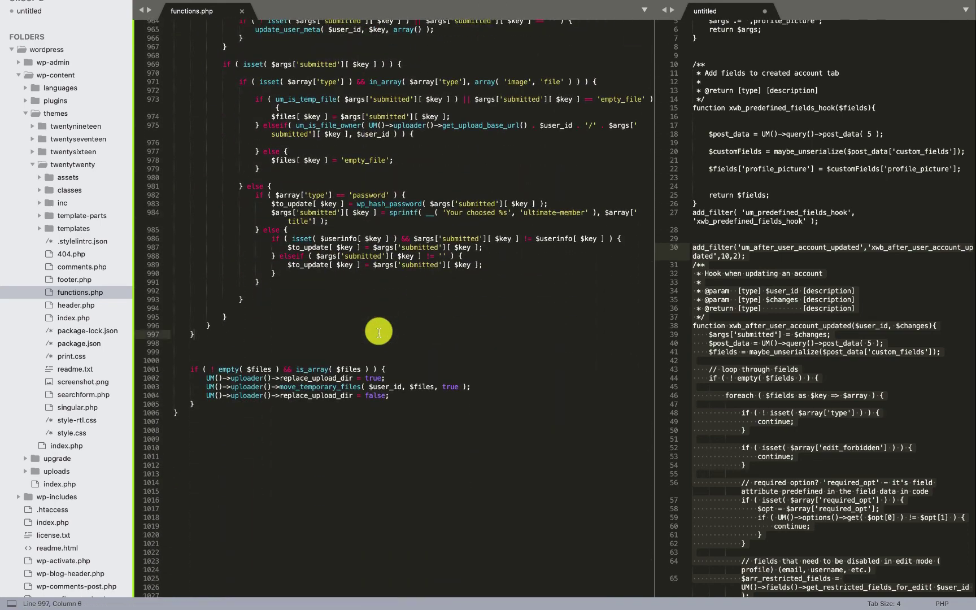
key(ctrl+Left)
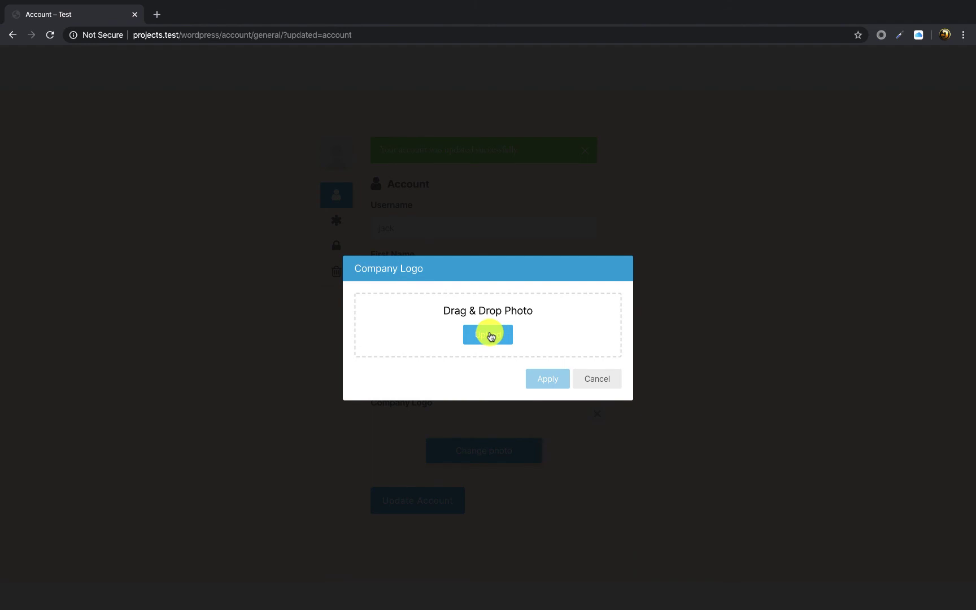
Step: Upload and apply the smiling man's portrait from the Desktop as the Company Logo, then update the account
click(490, 333)
click(261, 55)
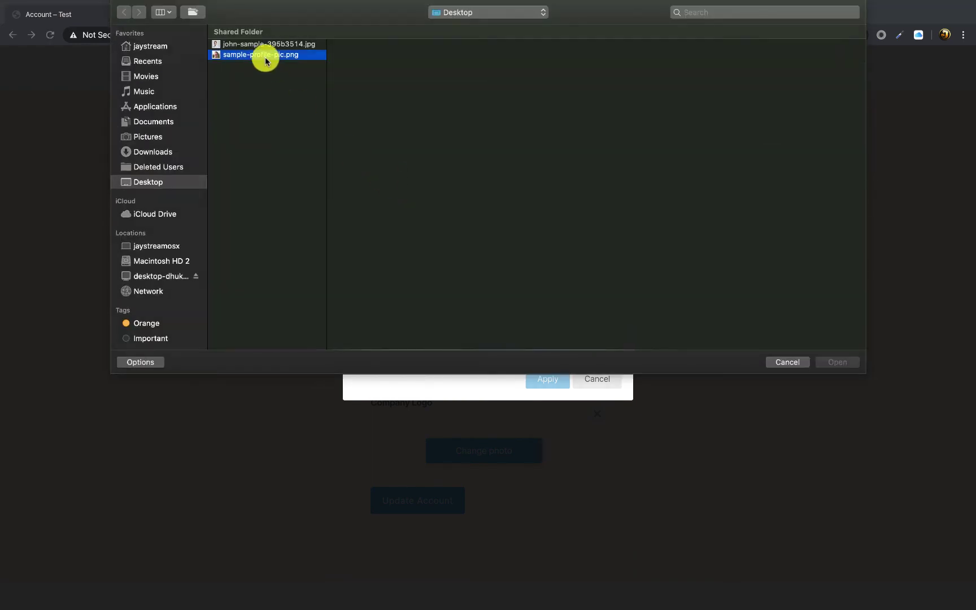
click(262, 43)
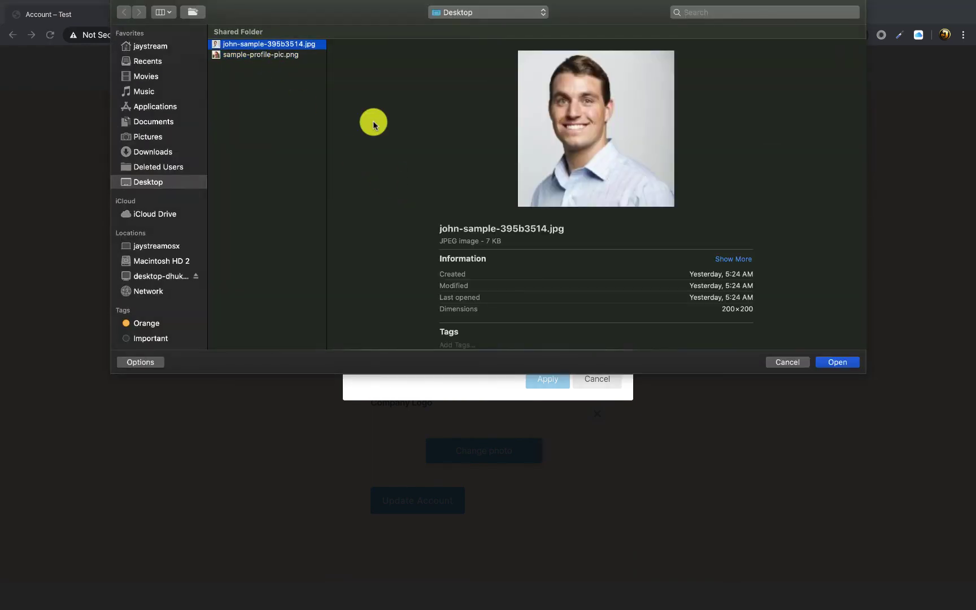
click(831, 362)
click(555, 406)
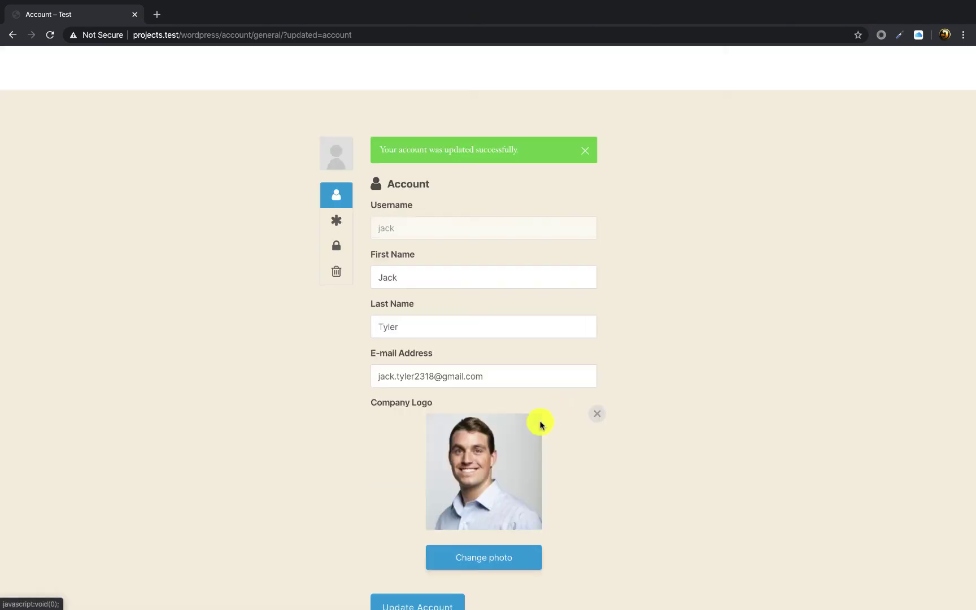
scroll(450, 519, down, 3)
click(435, 524)
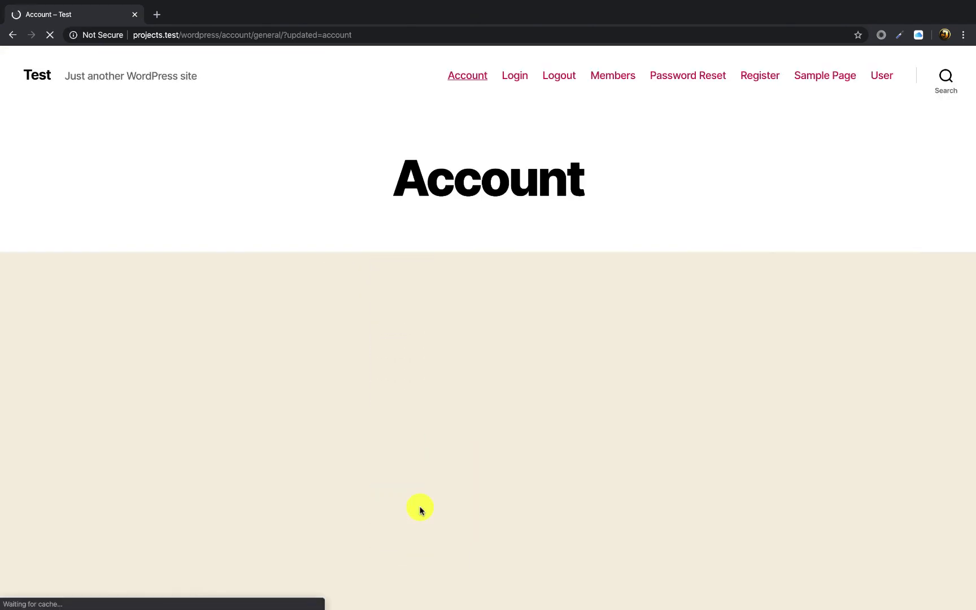
scroll(419, 510, down, 2)
scroll(419, 509, down, 4)
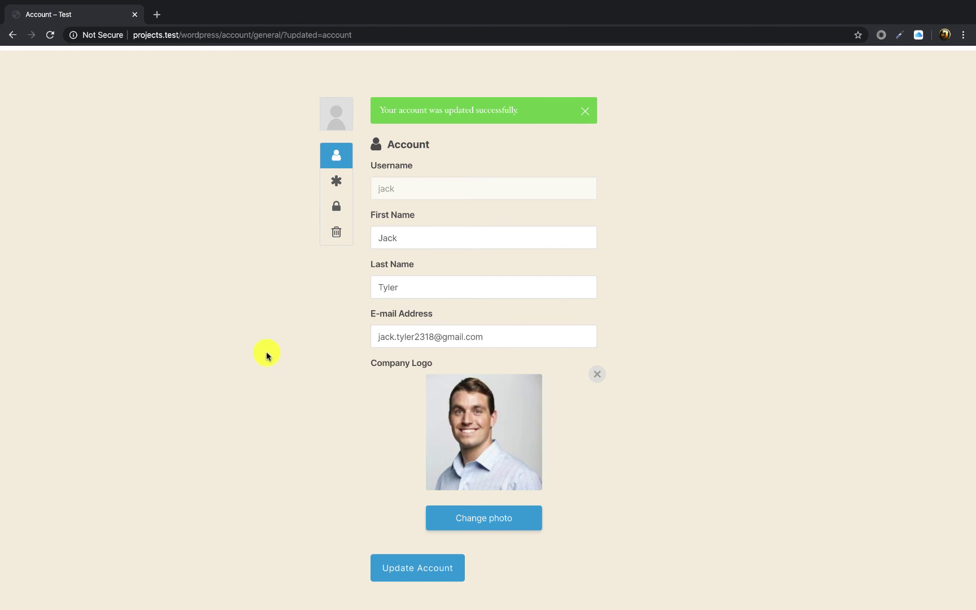
scroll(270, 354, up, 2)
scroll(266, 353, up, 3)
scroll(265, 349, down, 5)
scroll(263, 353, up, 3)
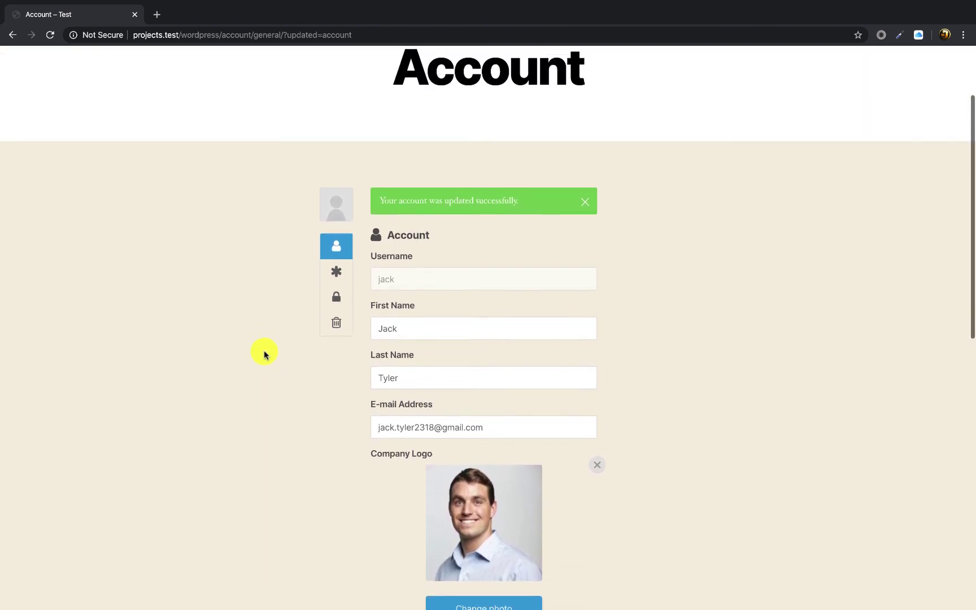